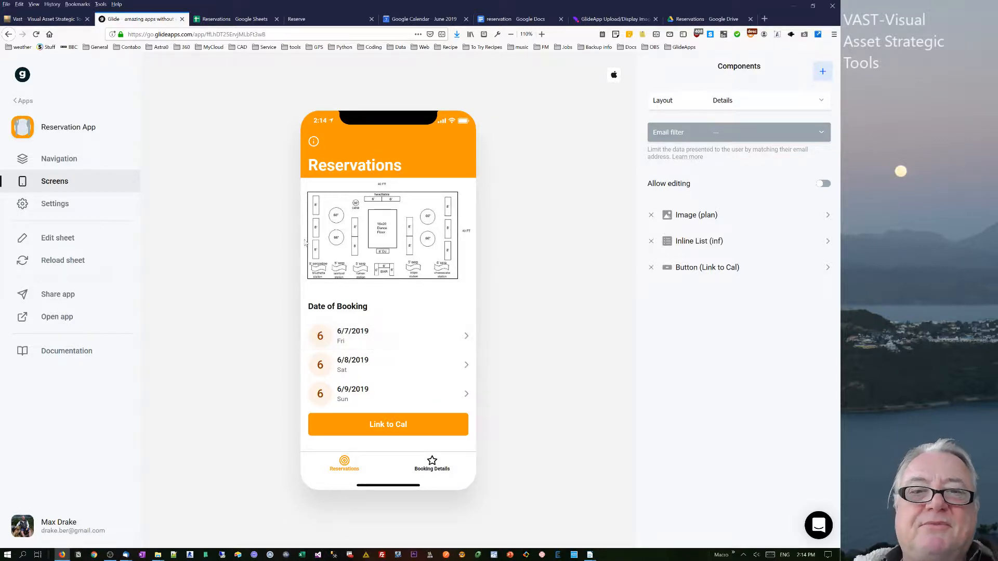
View the 6/8/2019 schedule and then the Booking Details calendar in the app preview.
{"action": "left_click", "coordinate": [350, 366]}
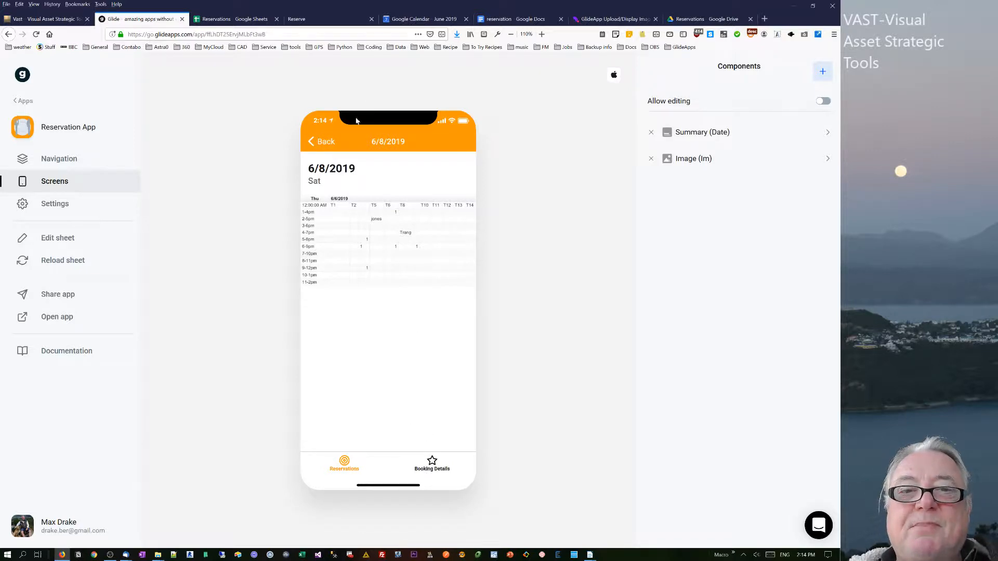
{"action": "left_click", "coordinate": [432, 463]}
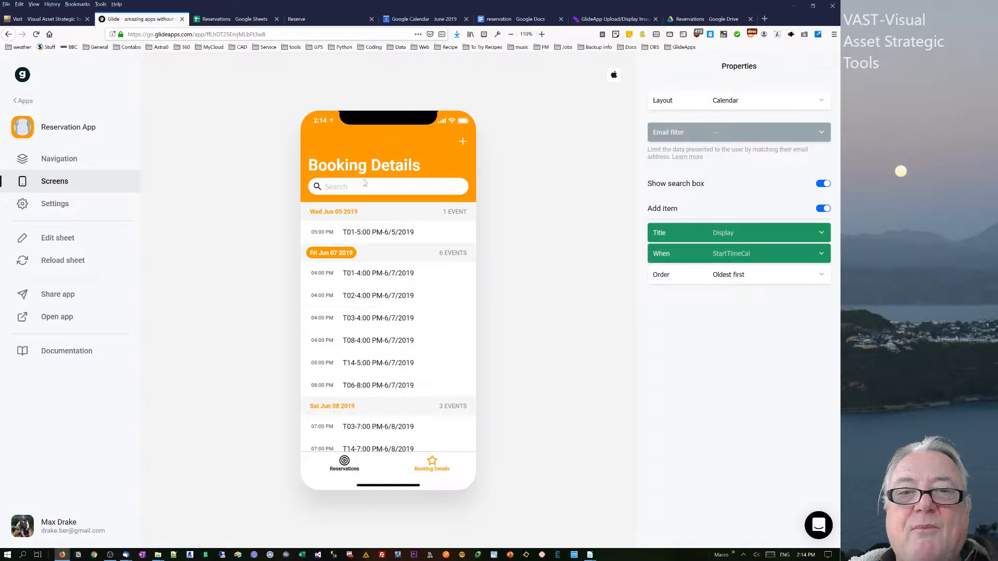
Start a new booking in the preview with date 6/8/2019, start time 8:00 PM and number 5.
{"action": "left_click", "coordinate": [463, 141]}
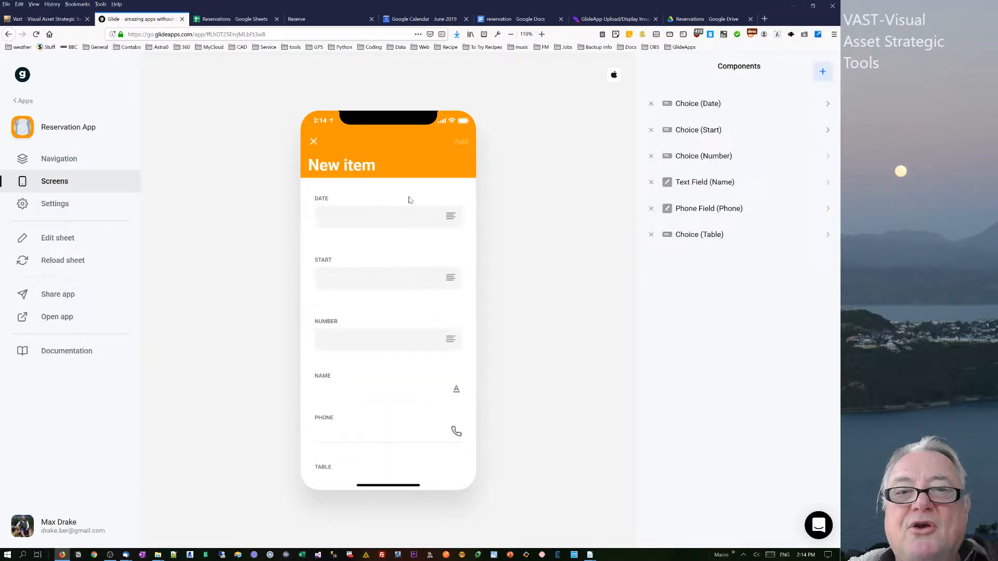
{"action": "left_click", "coordinate": [362, 218]}
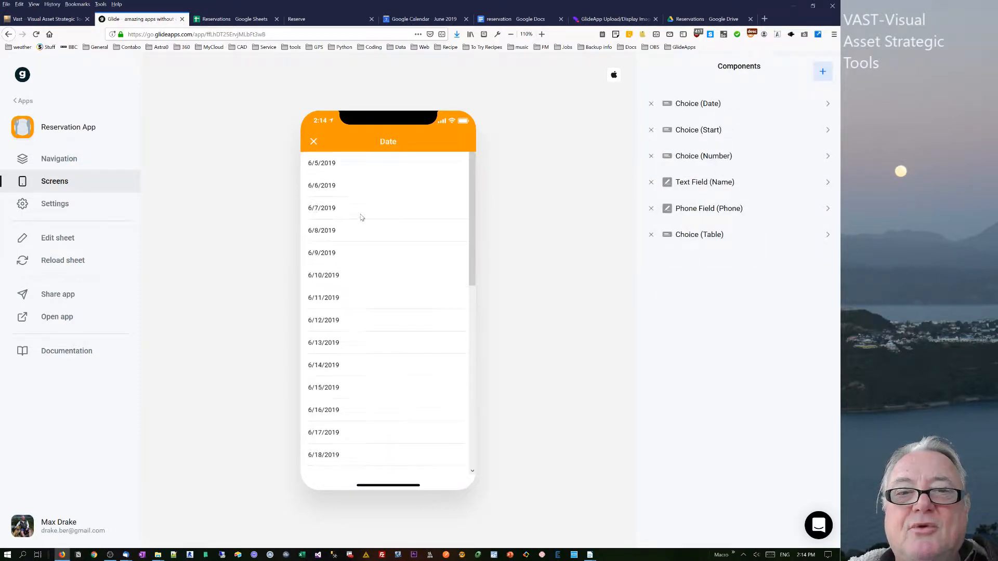
{"action": "left_click", "coordinate": [336, 230]}
{"action": "left_click", "coordinate": [381, 286]}
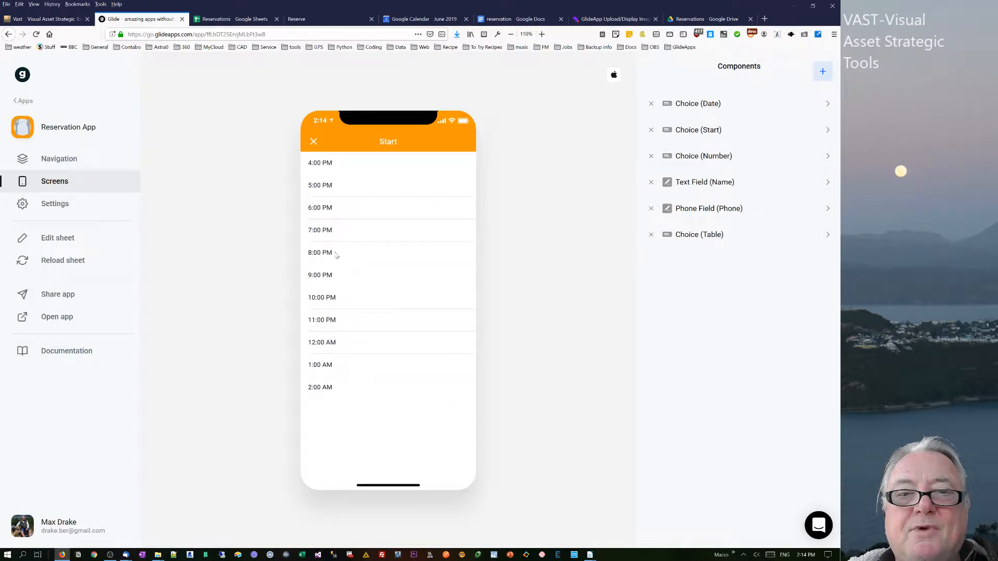
{"action": "left_click", "coordinate": [335, 255]}
{"action": "left_click", "coordinate": [384, 346]}
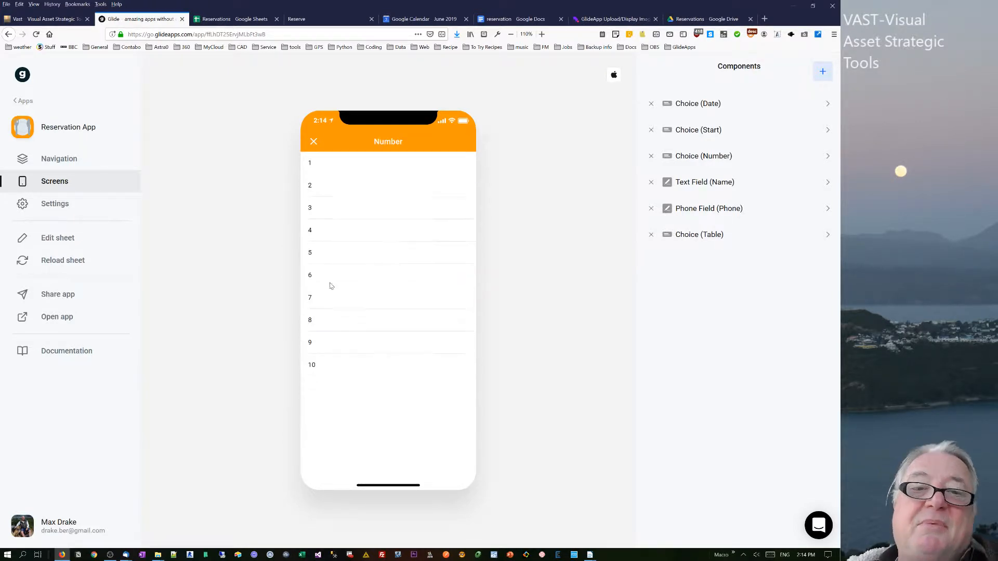
{"action": "left_click", "coordinate": [317, 253]}
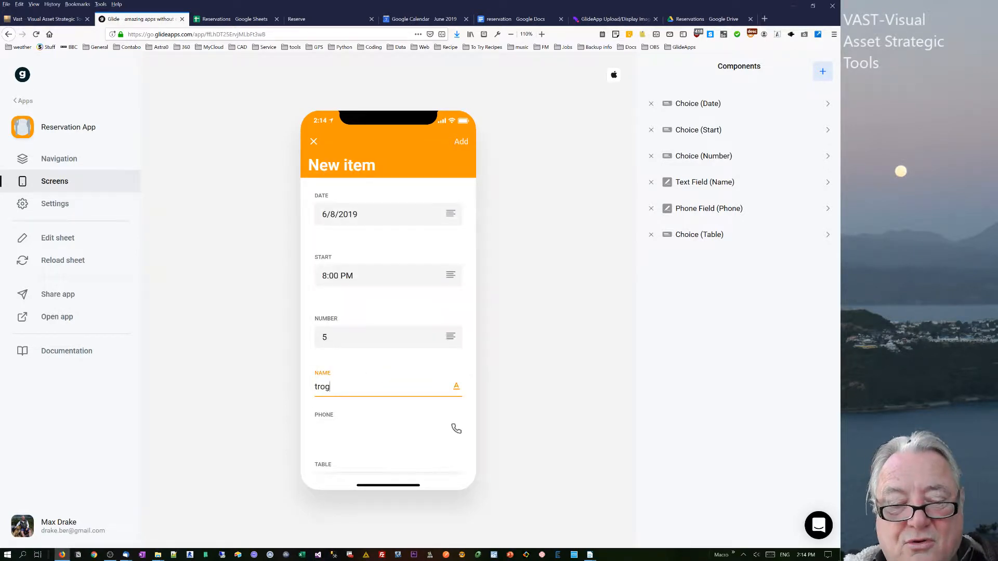
Fill in the customer's name and phone number, choose table T10, and add the booking.
{"action": "left_click", "coordinate": [366, 425]}
{"action": "type", "text": "123"}
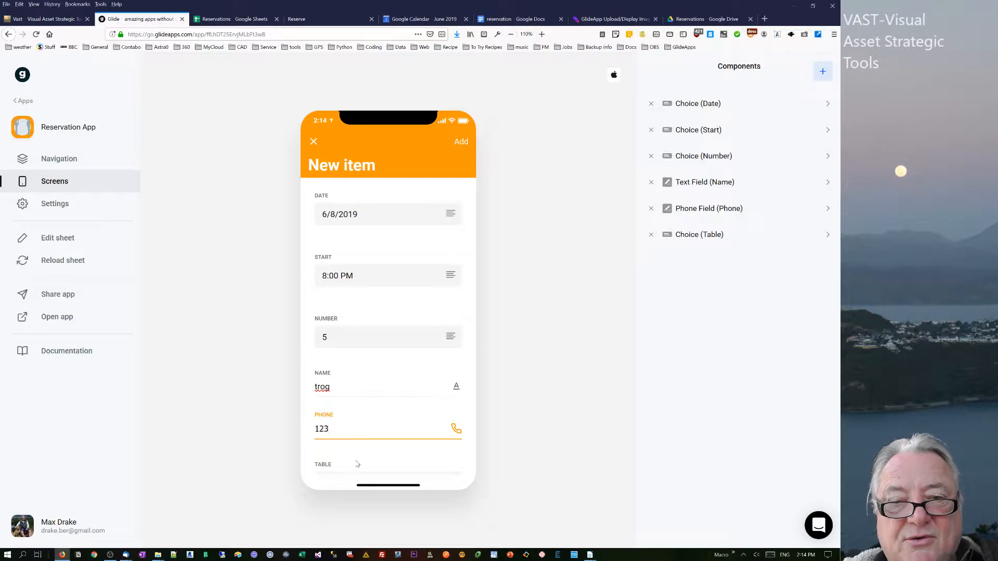
{"action": "left_click", "coordinate": [361, 470]}
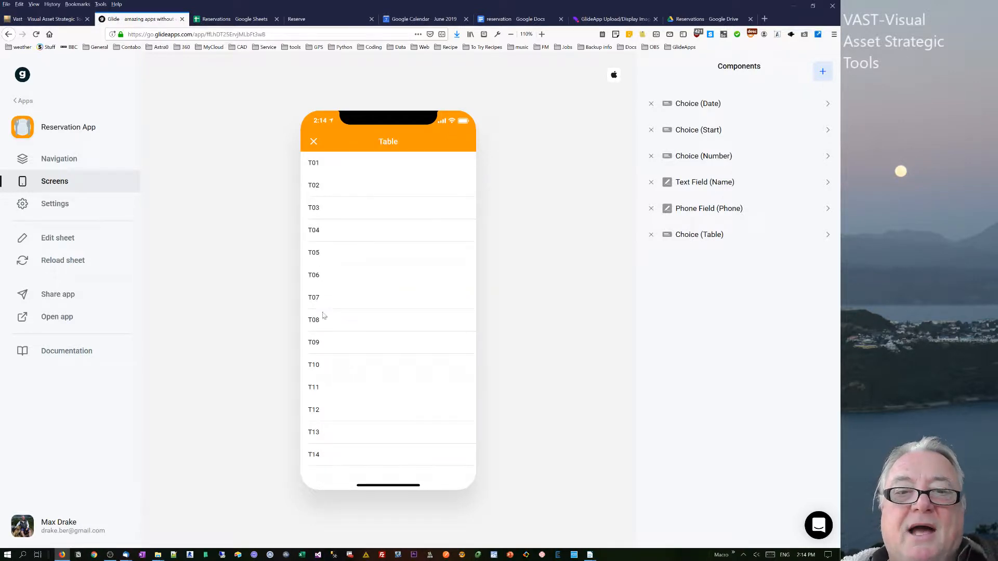
{"action": "left_click", "coordinate": [322, 367]}
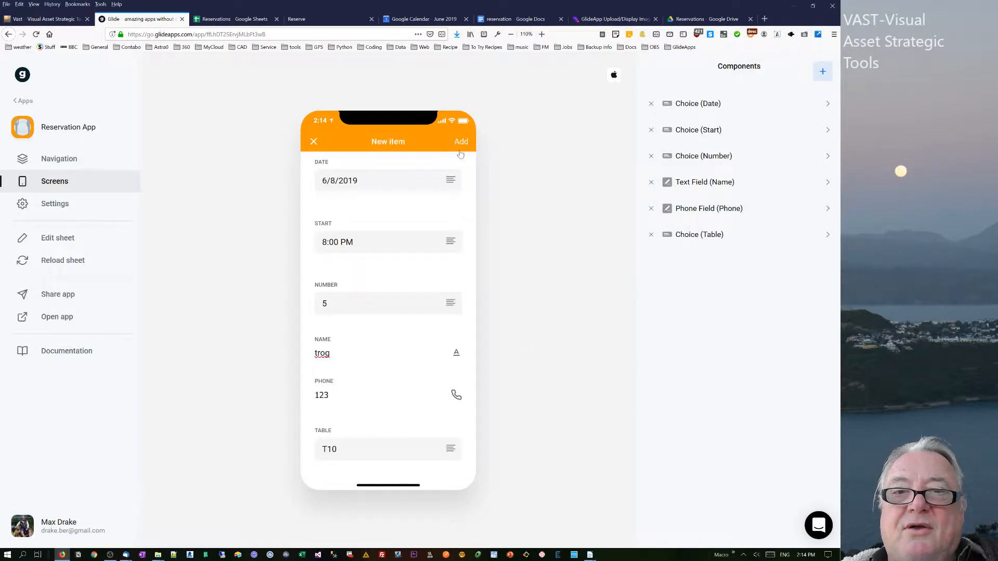
{"action": "left_click", "coordinate": [462, 142]}
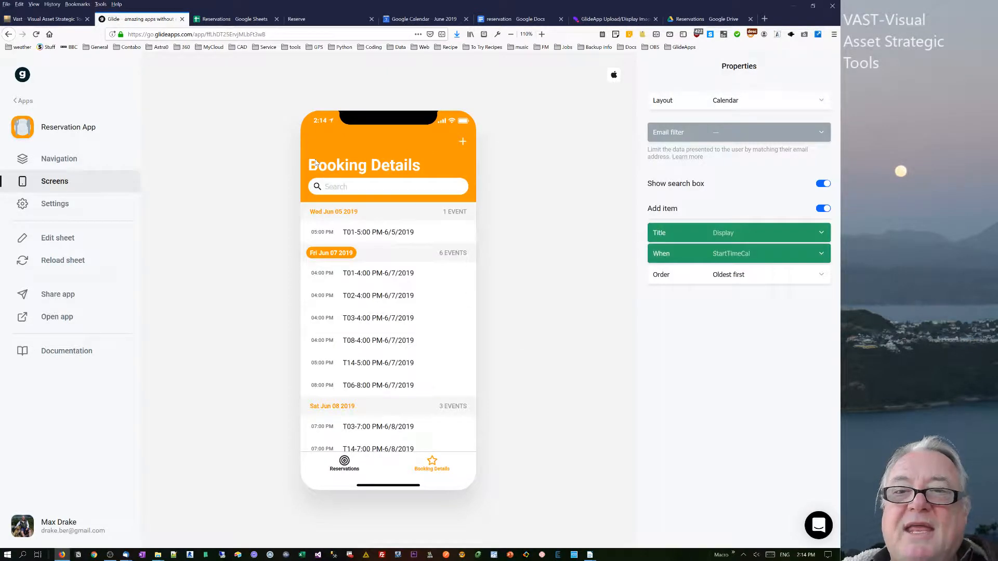
Switch to the Reservations spreadsheet and open the export sheet.
{"action": "left_click", "coordinate": [231, 19]}
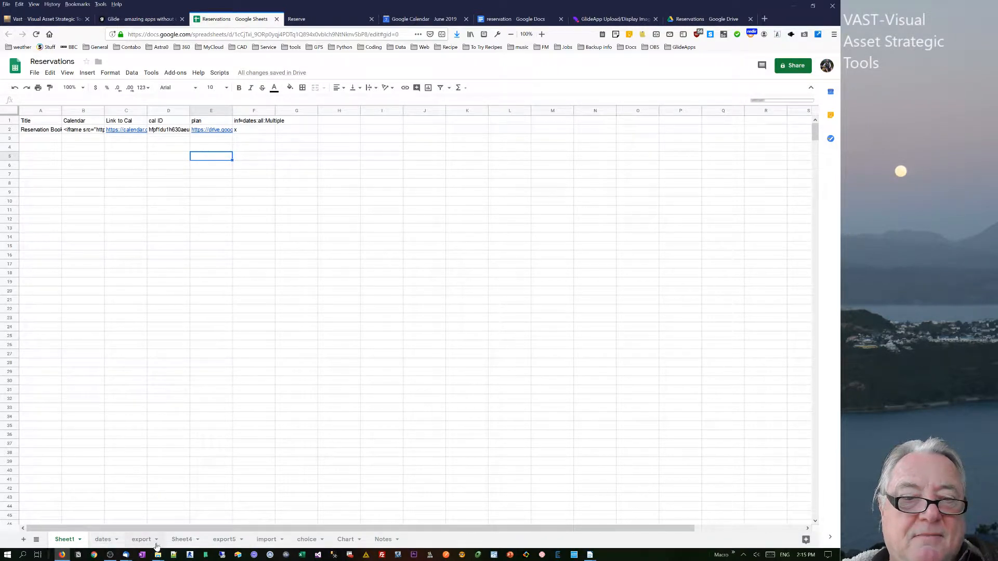
{"action": "left_click", "coordinate": [143, 544]}
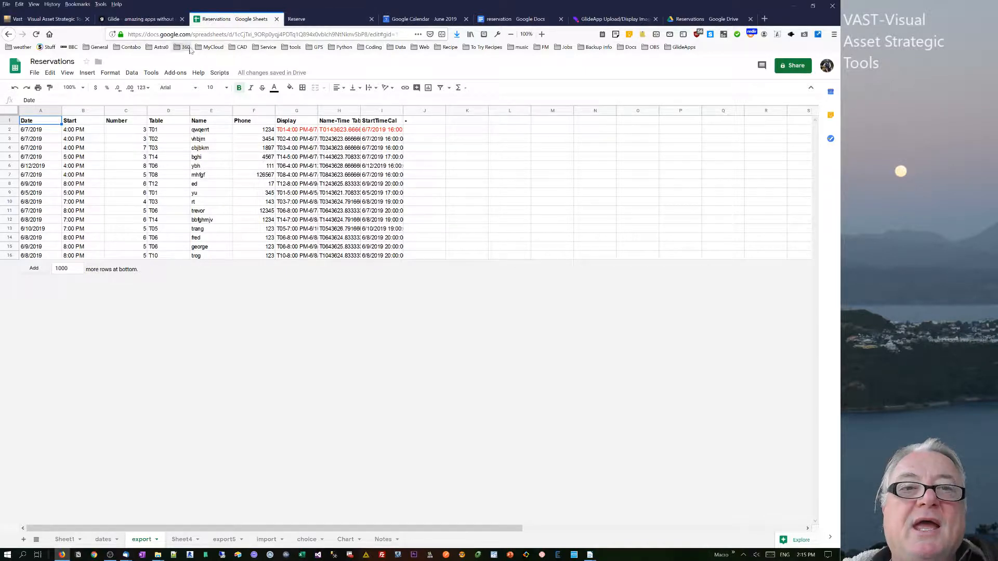
Open the spreadsheet's script editor and return to the spreadsheet.
{"action": "left_click", "coordinate": [152, 73]}
{"action": "left_click", "coordinate": [168, 109]}
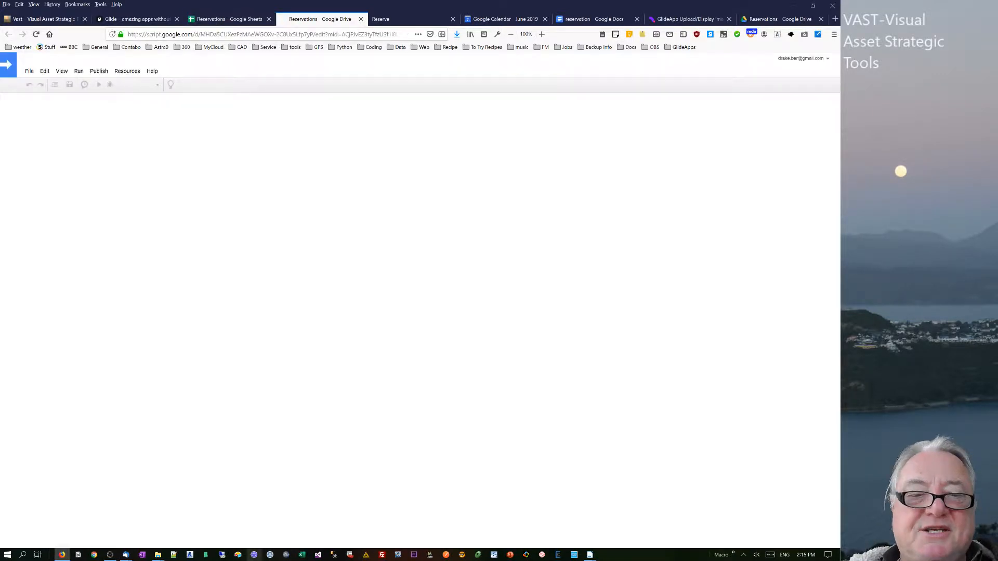
{"action": "left_click", "coordinate": [222, 19]}
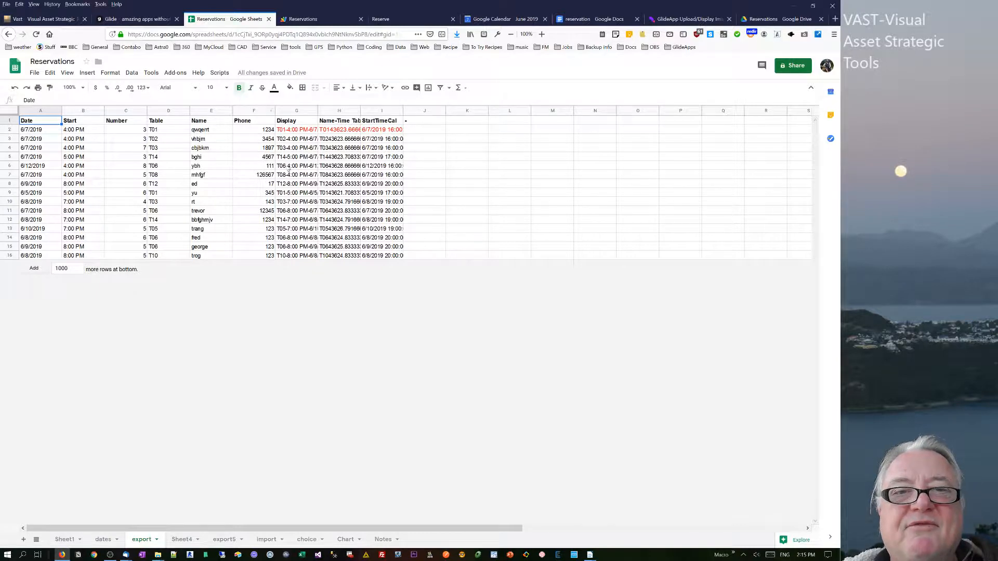
Inspect the Display column formula on export and the ArrayFormula range on Sheet4.
{"action": "left_click", "coordinate": [301, 130]}
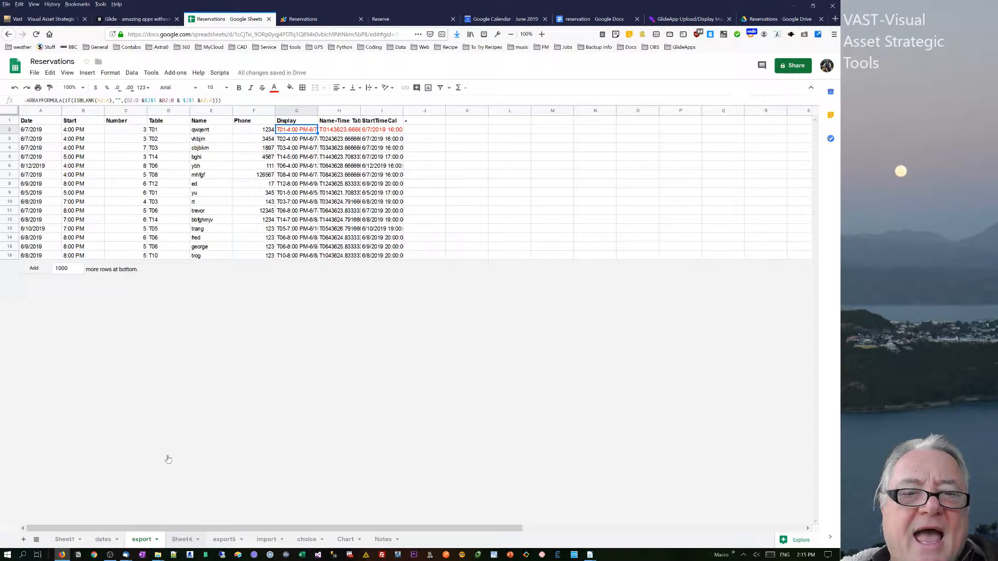
{"action": "left_click", "coordinate": [182, 539]}
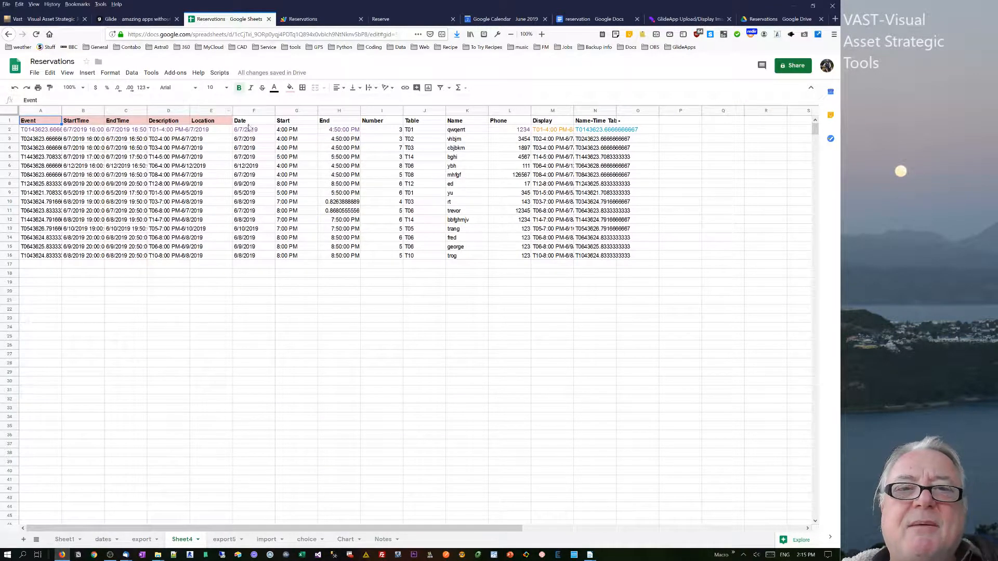
{"action": "left_click_drag", "start_coordinate": [248, 127], "coordinate": [462, 265]}
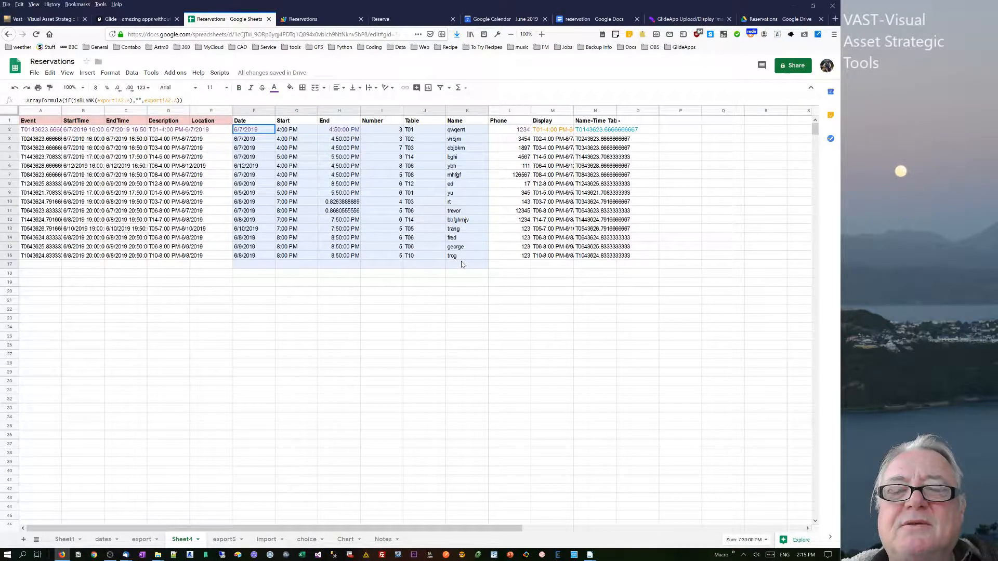
Read the Glide community post about using ARRAYFORMULA with ISBLANK conditions and its replies.
{"action": "left_click", "coordinate": [671, 21]}
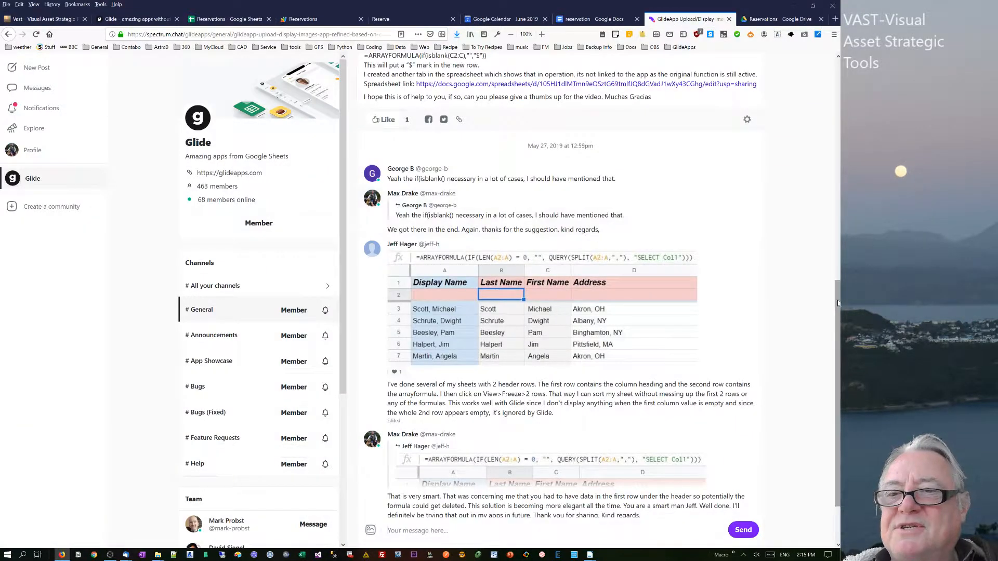
{"action": "scroll", "coordinate": [838, 304], "scroll_direction": "up", "scroll_amount": 5}
{"action": "scroll", "coordinate": [560, 286], "scroll_direction": "up", "scroll_amount": 4}
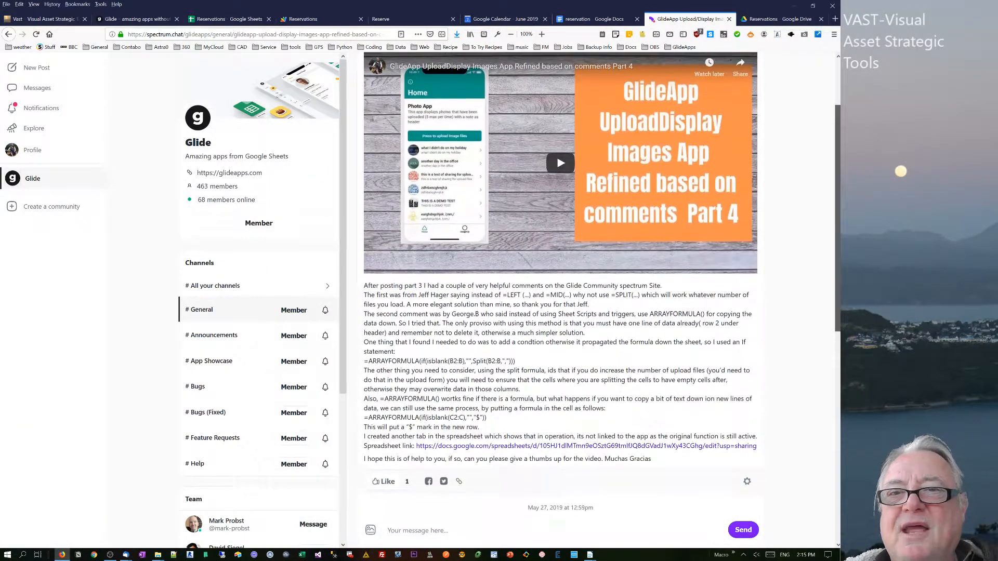
{"action": "scroll", "coordinate": [836, 193], "scroll_direction": "down", "scroll_amount": 4}
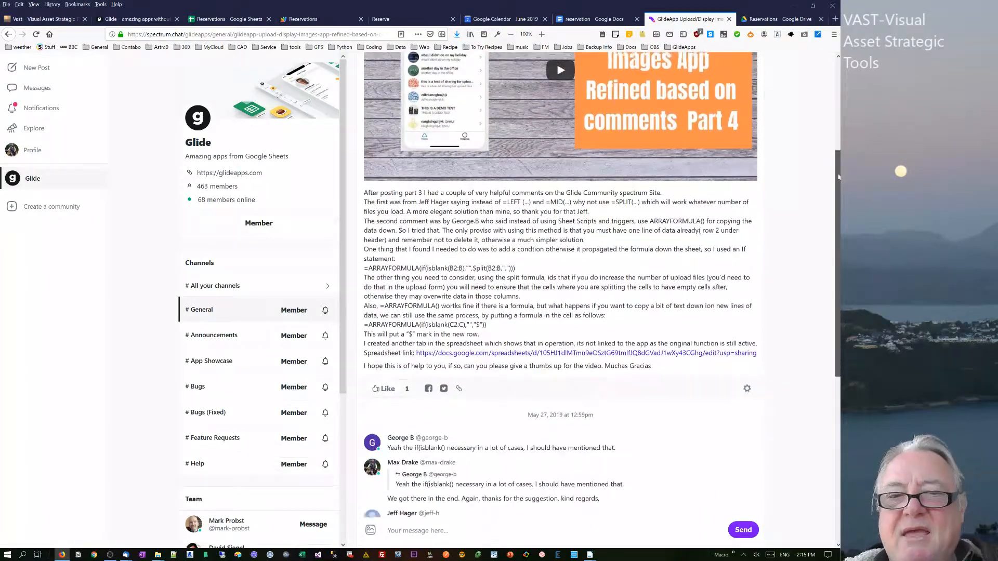
{"action": "scroll", "coordinate": [836, 193], "scroll_direction": "down", "scroll_amount": 2}
{"action": "scroll", "coordinate": [836, 190], "scroll_direction": "up", "scroll_amount": 2}
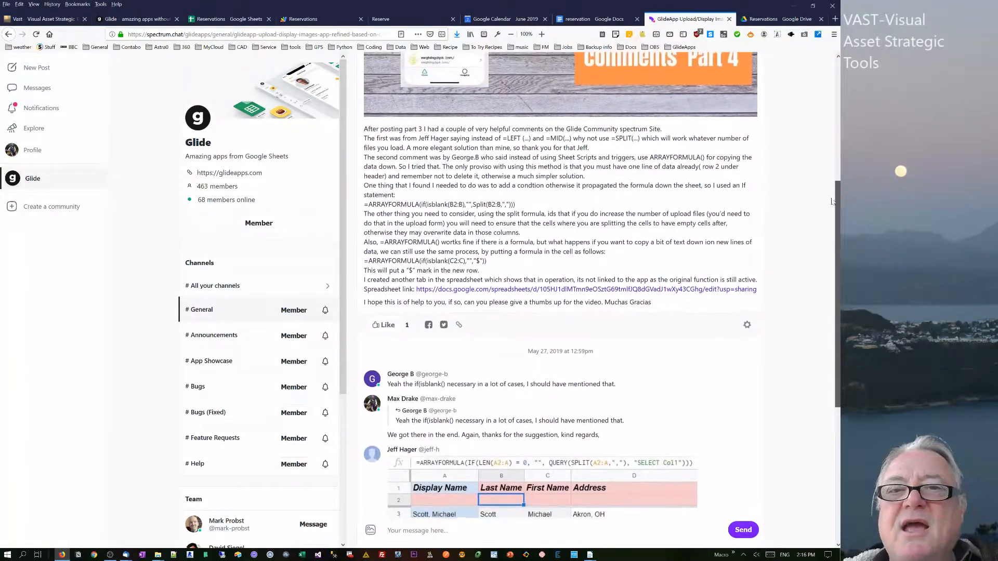
{"action": "mouse_move", "coordinate": [836, 188]}
{"action": "left_mouse_down"}
{"action": "mouse_move", "coordinate": [837, 167]}
{"action": "mouse_move", "coordinate": [837, 199]}
{"action": "left_mouse_up"}
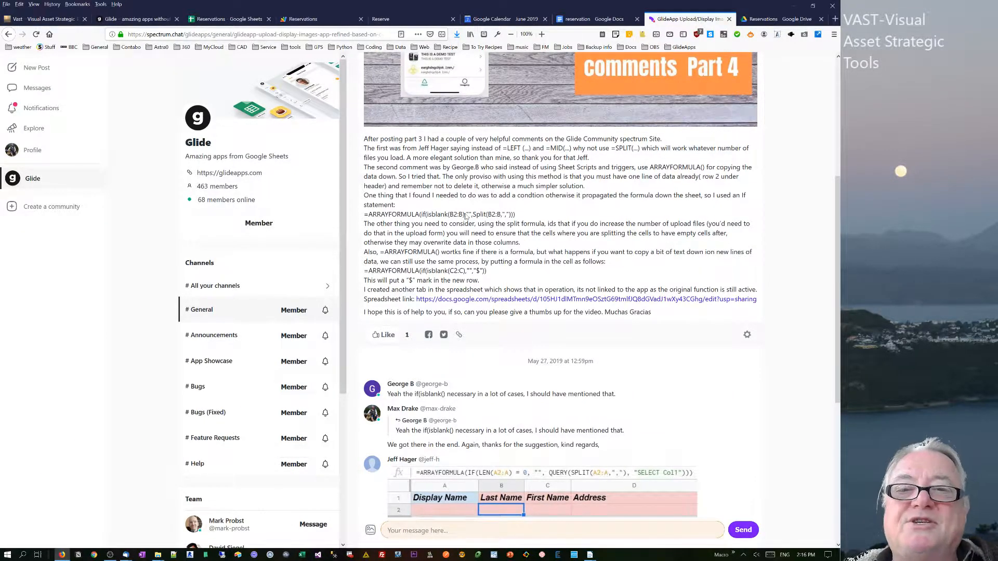
{"action": "left_click_drag", "start_coordinate": [368, 214], "coordinate": [480, 214]}
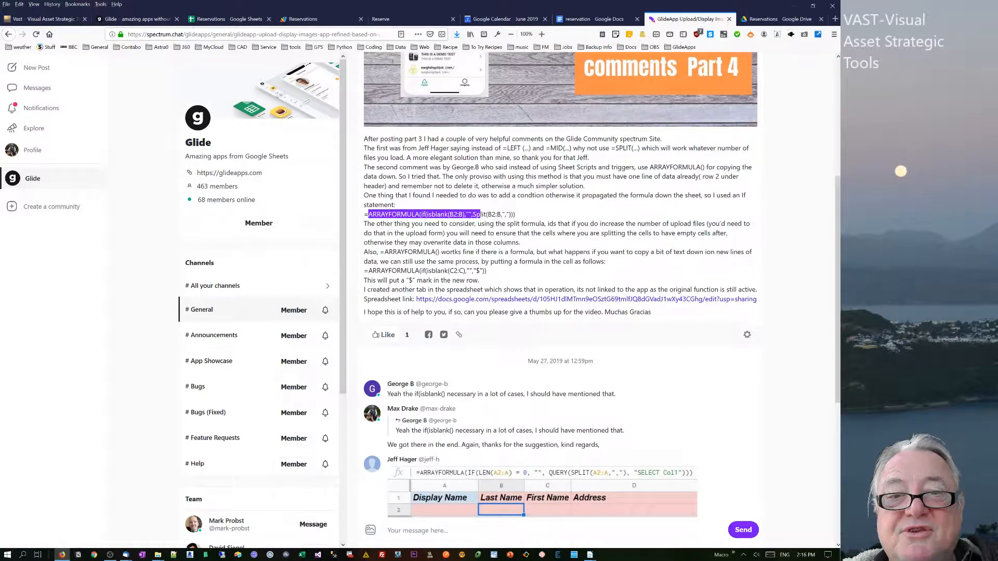
{"action": "left_click", "coordinate": [481, 214]}
{"action": "scroll", "coordinate": [838, 242], "scroll_direction": "down", "scroll_amount": 3}
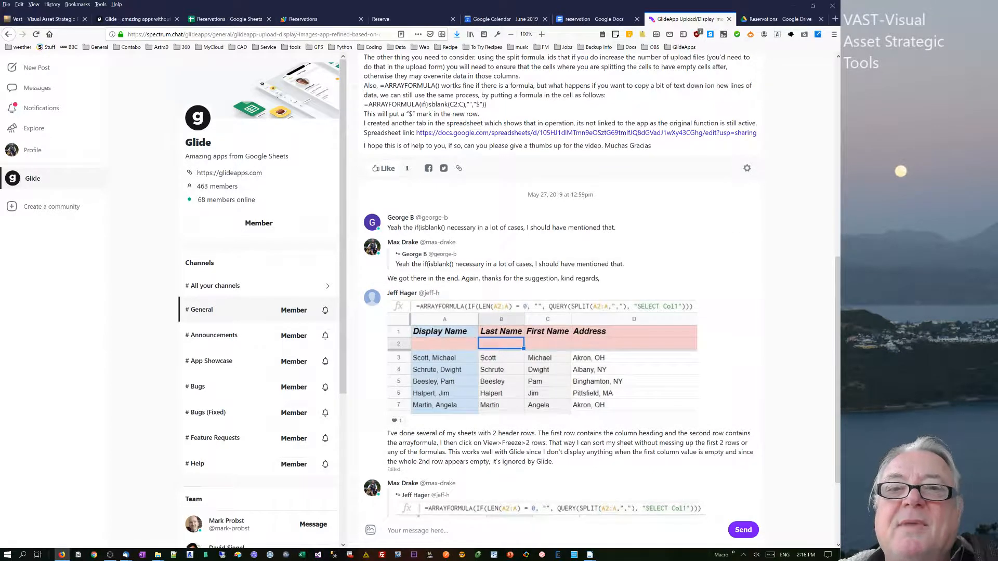
{"action": "left_click_drag", "start_coordinate": [425, 104], "coordinate": [459, 104]}
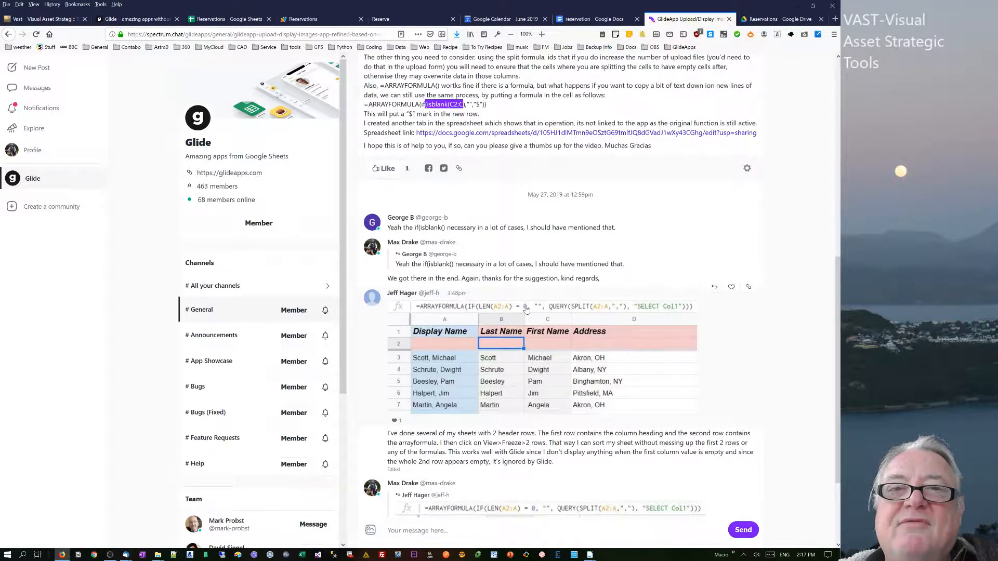
{"action": "left_click", "coordinate": [210, 20]}
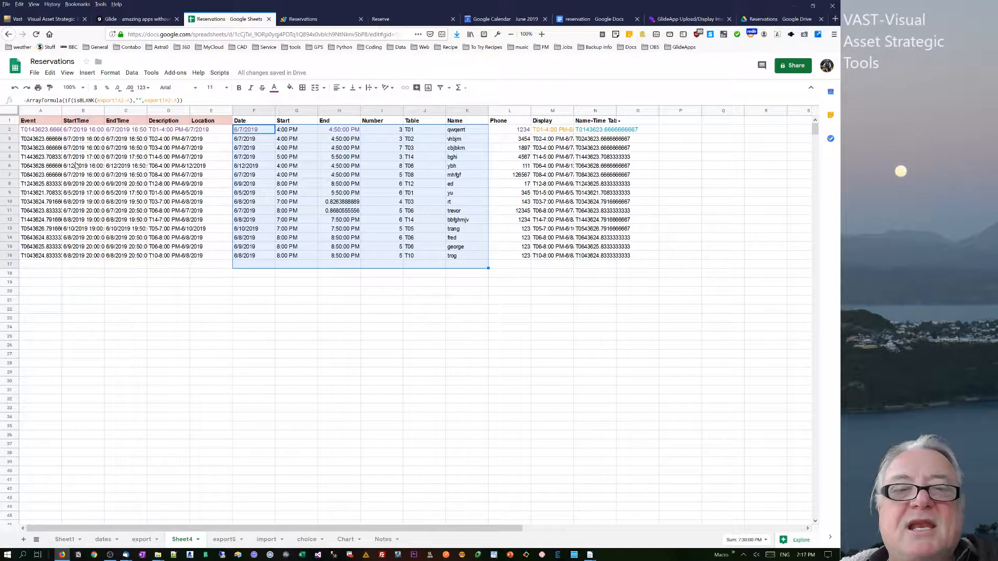
{"action": "left_click", "coordinate": [144, 21]}
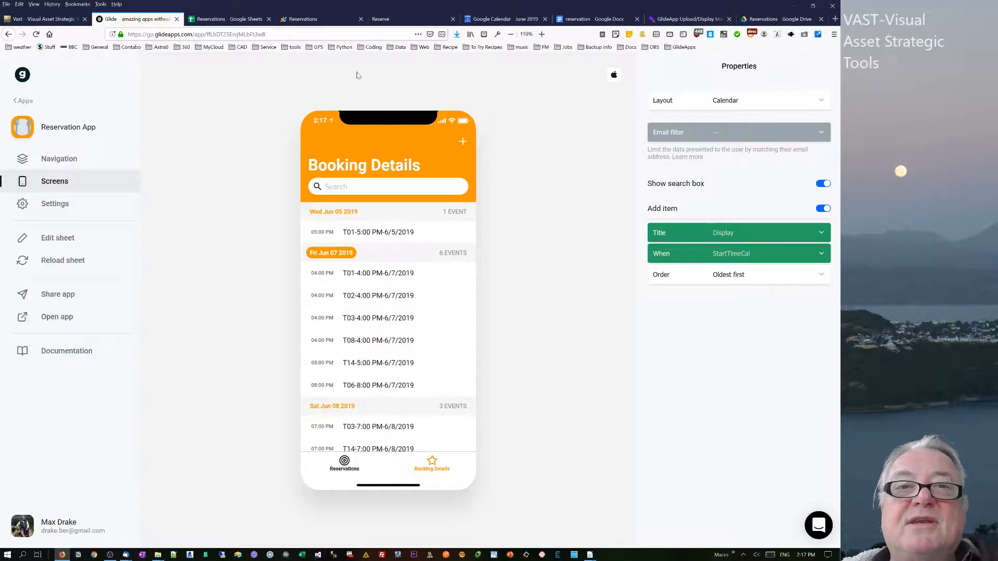
{"action": "left_click", "coordinate": [243, 19]}
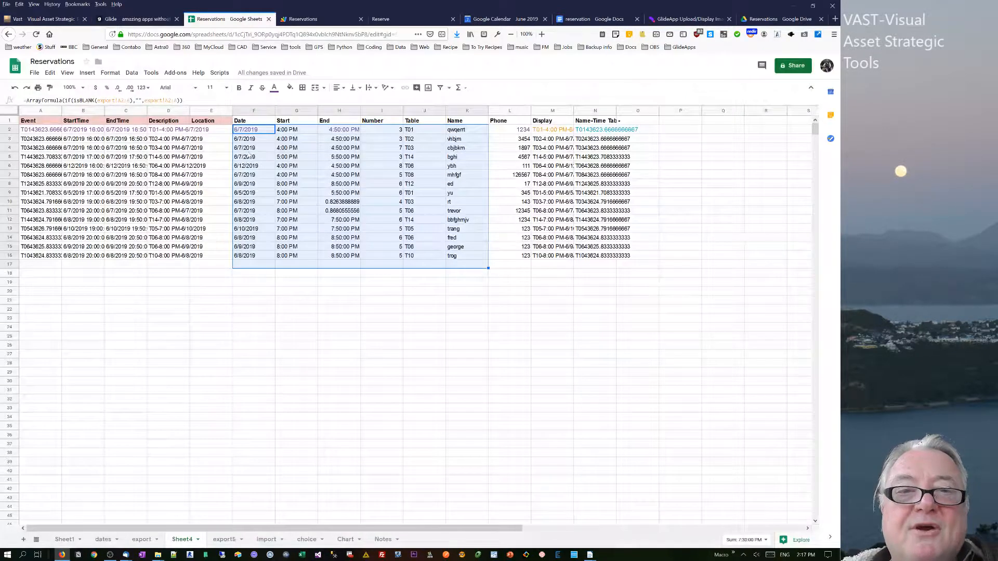
Select Sheet4's Date through Number columns of the imported reservation rows.
{"action": "left_click", "coordinate": [198, 186]}
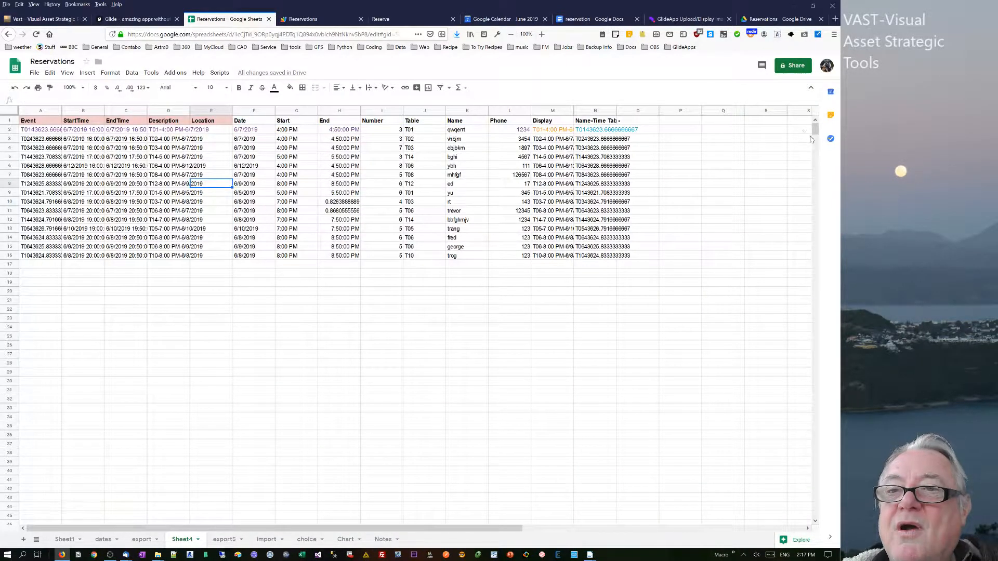
{"action": "mouse_move", "coordinate": [816, 130]}
{"action": "left_mouse_down"}
{"action": "mouse_move", "coordinate": [790, 513]}
{"action": "mouse_move", "coordinate": [808, 359]}
{"action": "mouse_move", "coordinate": [813, 130]}
{"action": "left_mouse_up"}
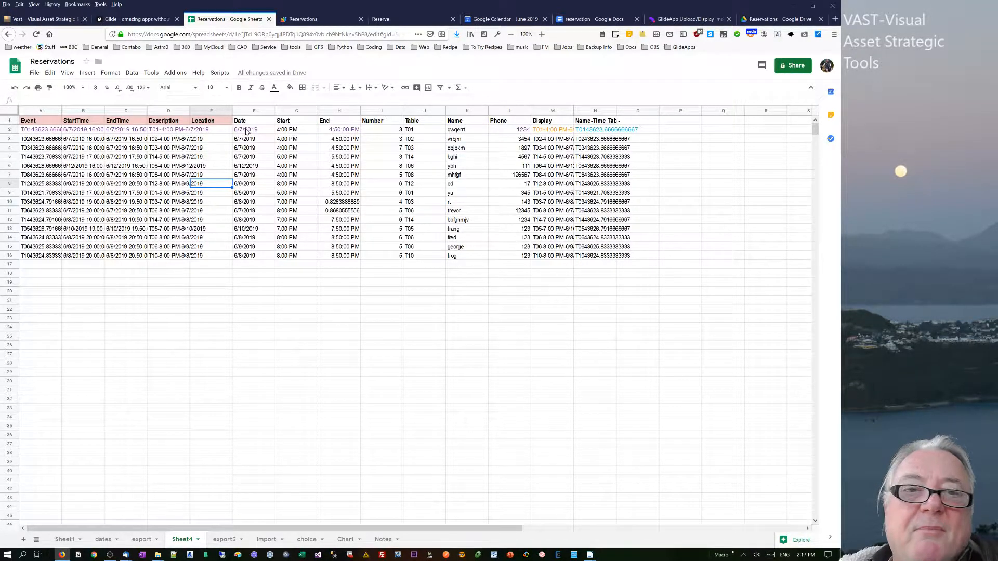
{"action": "left_click_drag", "start_coordinate": [246, 131], "coordinate": [390, 255]}
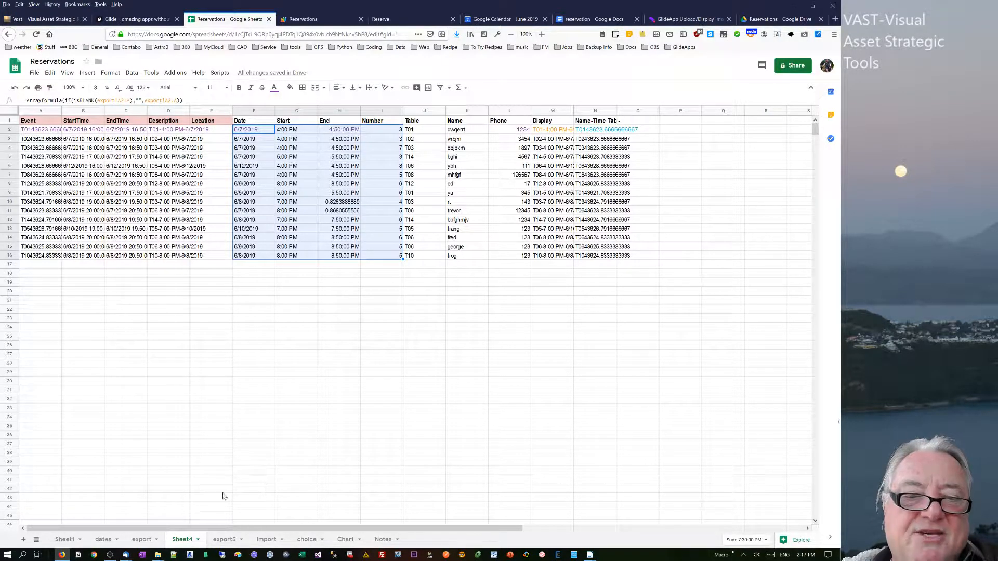
Compare a Table cell on the export sheet with the Sheet4 data.
{"action": "left_click", "coordinate": [140, 541]}
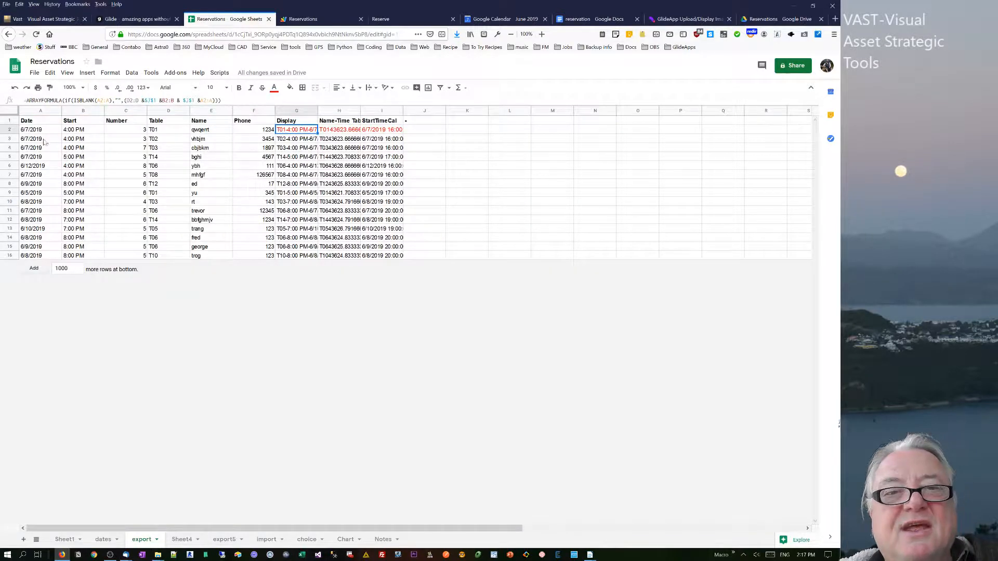
{"action": "left_click", "coordinate": [168, 221]}
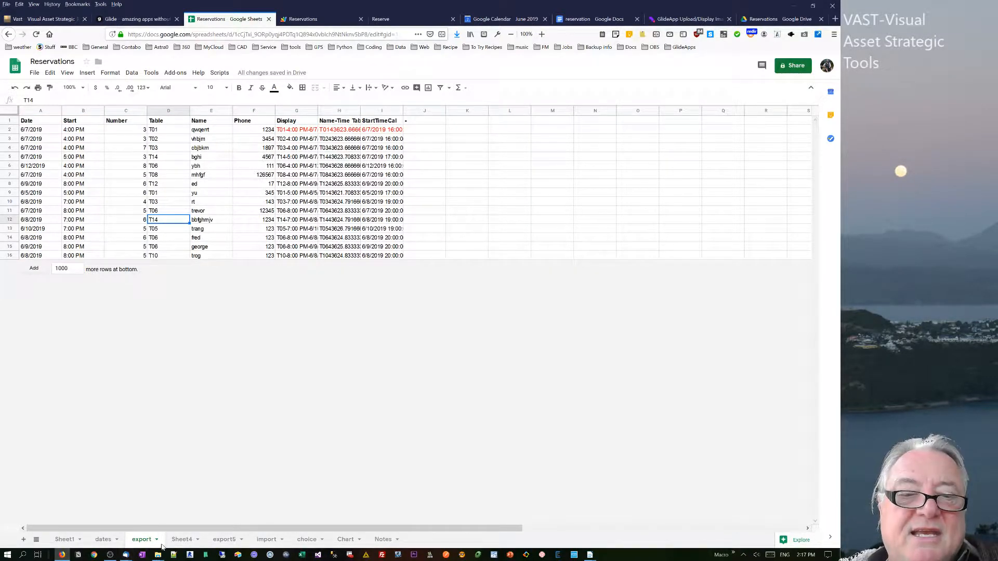
{"action": "left_click", "coordinate": [171, 542]}
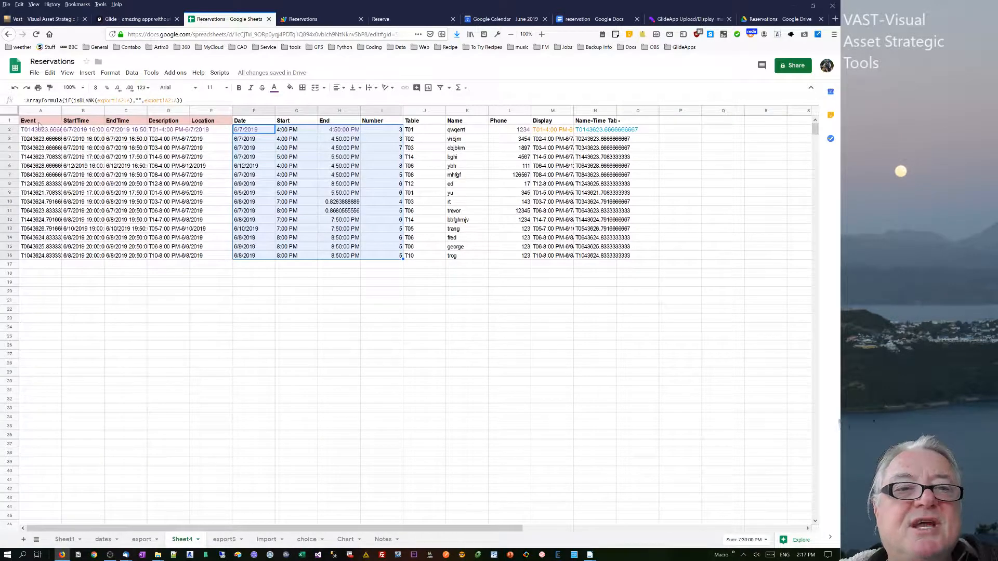
Inspect the header row and the StartTime, EndTime and End column formulas on Sheet4.
{"action": "left_click_drag", "start_coordinate": [41, 124], "coordinate": [476, 257]}
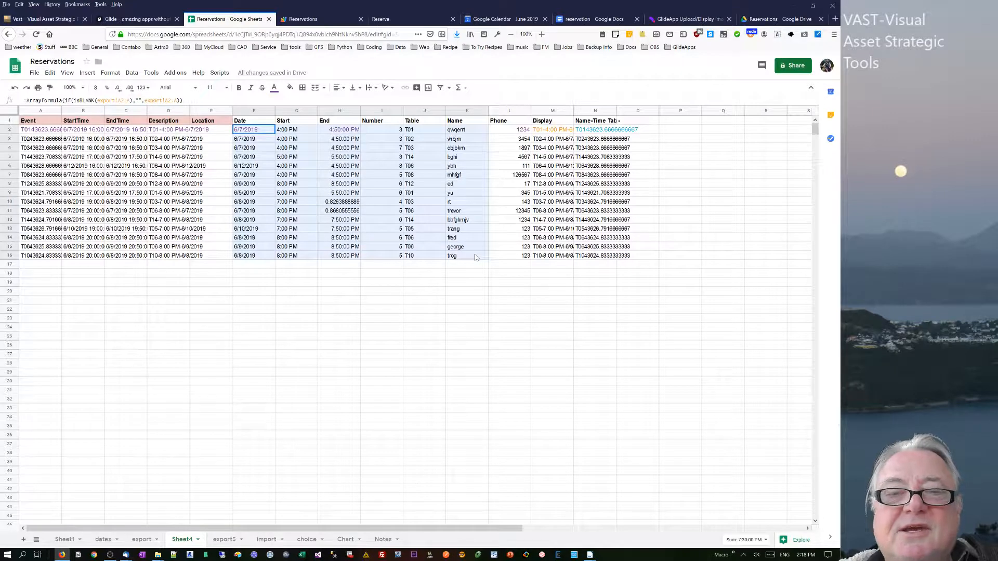
{"action": "left_click_drag", "start_coordinate": [41, 121], "coordinate": [213, 122]}
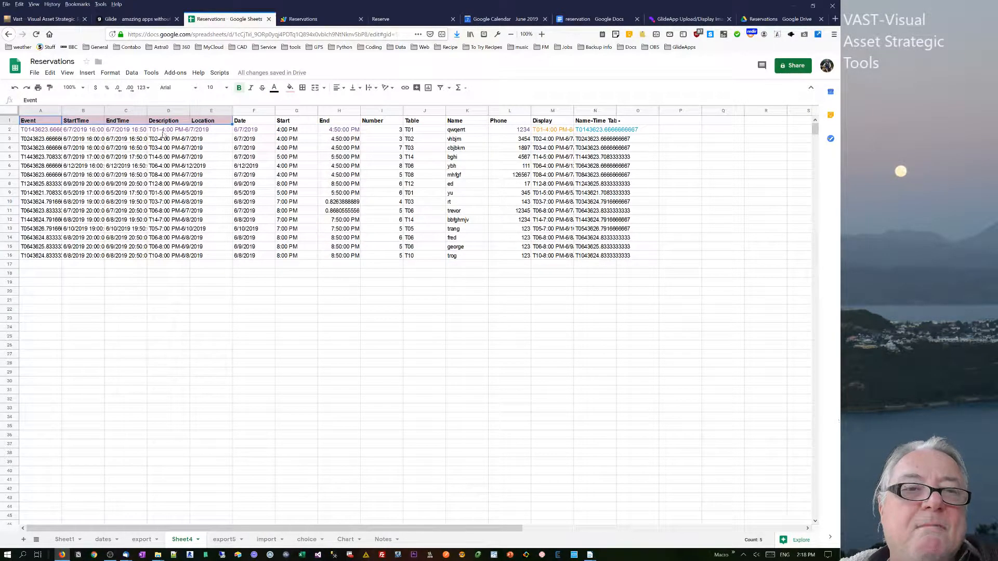
{"action": "left_click", "coordinate": [40, 123]}
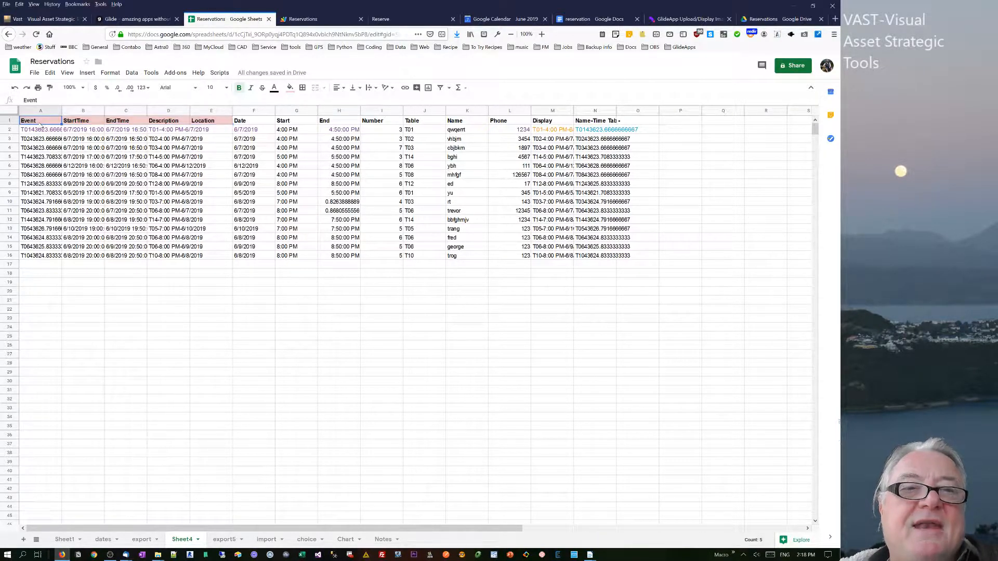
{"action": "left_click", "coordinate": [84, 122]}
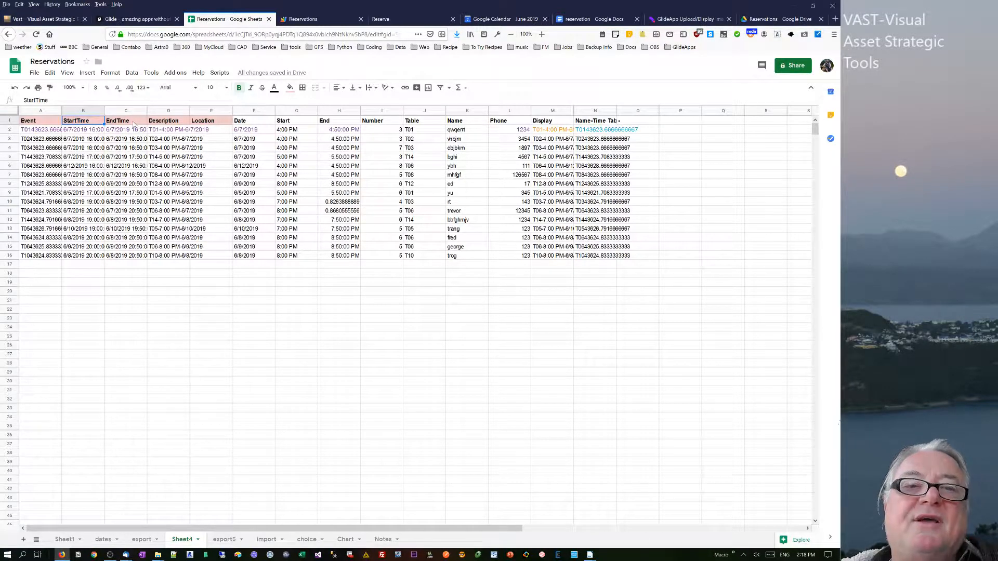
{"action": "left_click", "coordinate": [82, 131]}
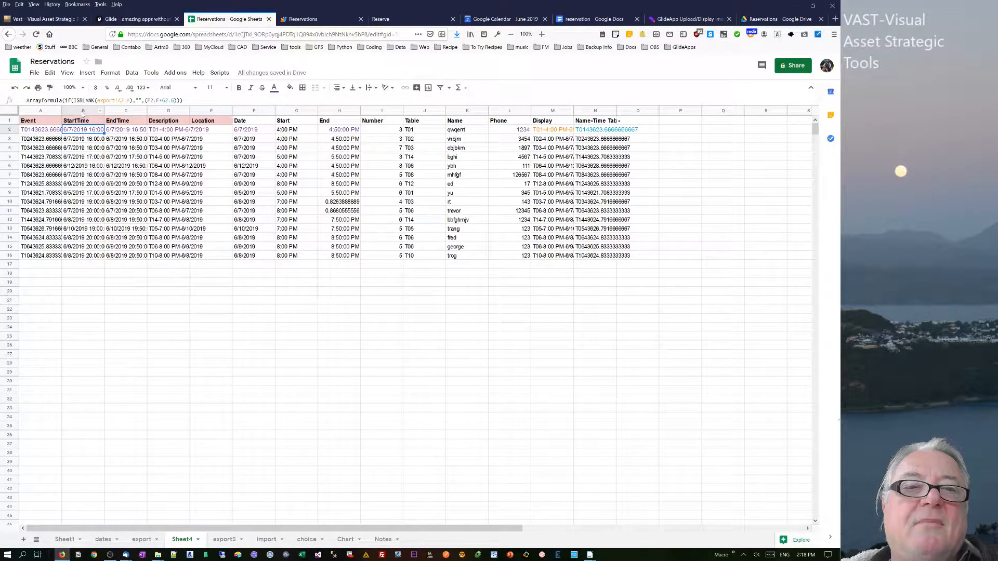
{"action": "left_click", "coordinate": [83, 111]}
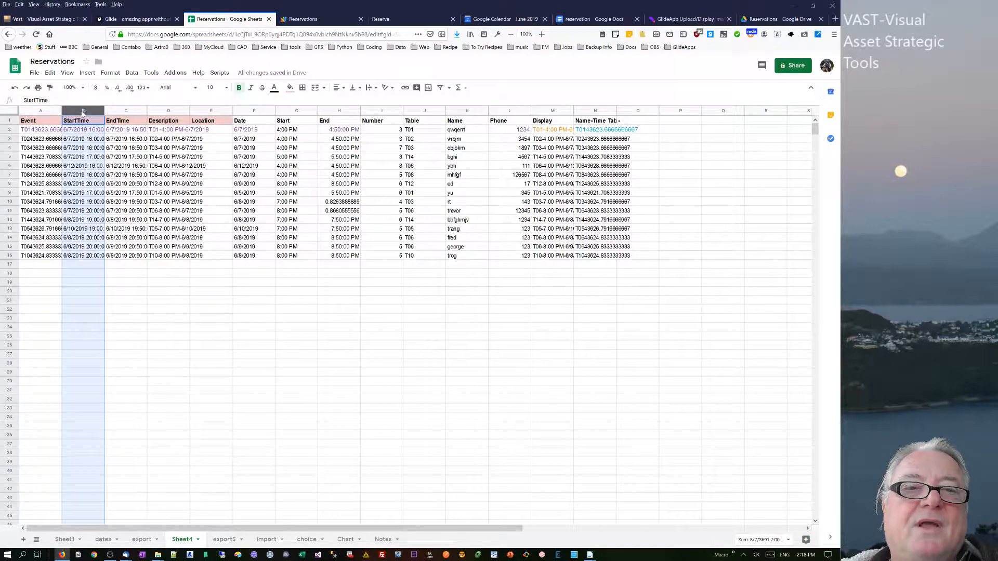
{"action": "left_click", "coordinate": [125, 124]}
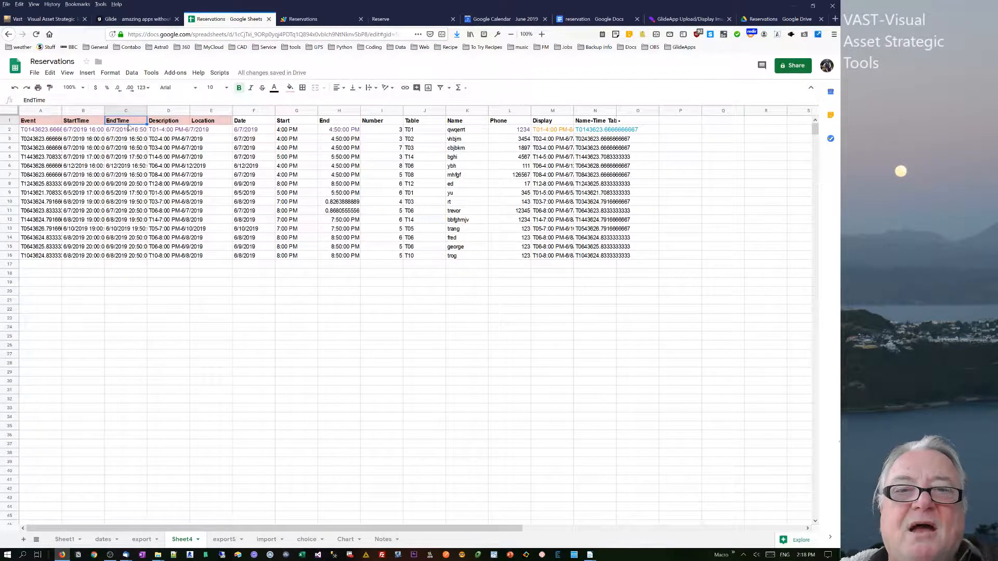
{"action": "left_click", "coordinate": [354, 133]}
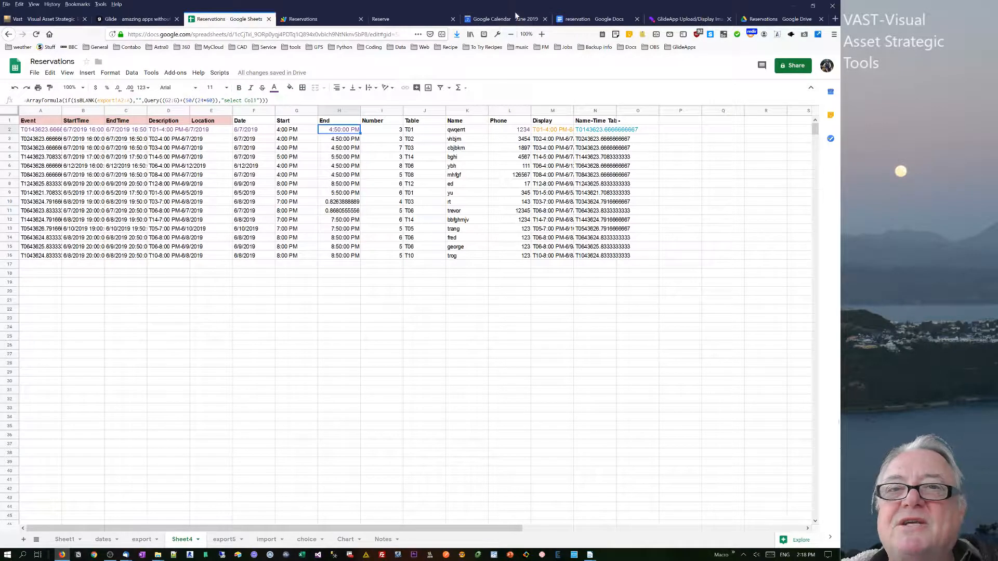
Switch to Google Calendar and open the Reserve calendar's settings and sharing page to review it.
{"action": "left_click", "coordinate": [474, 21]}
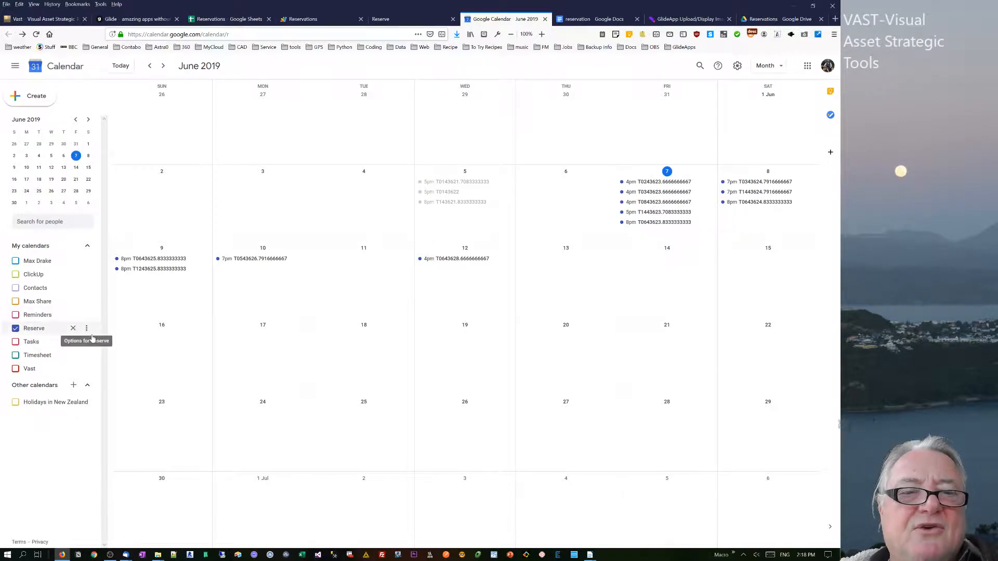
{"action": "left_click", "coordinate": [86, 328]}
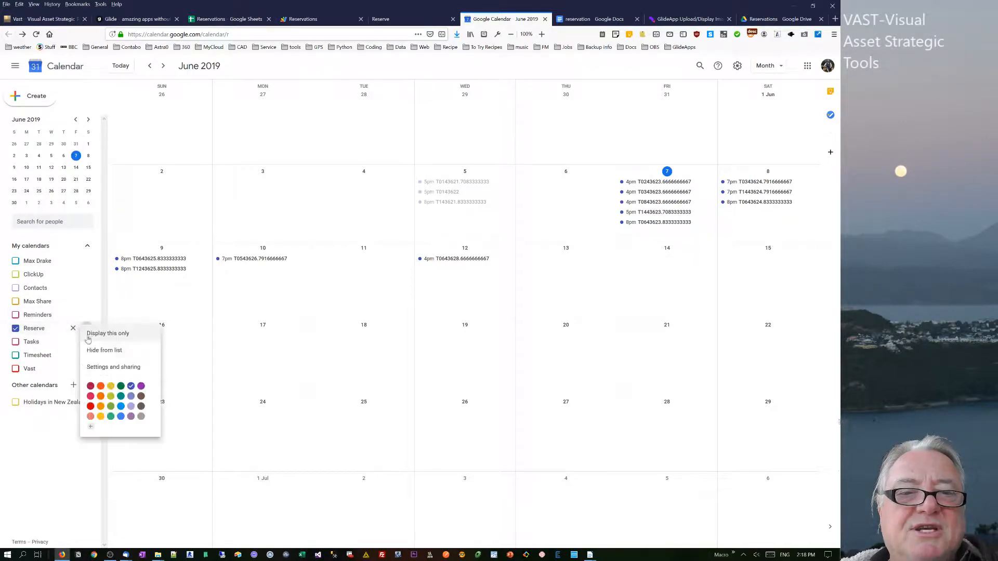
{"action": "left_click", "coordinate": [95, 368]}
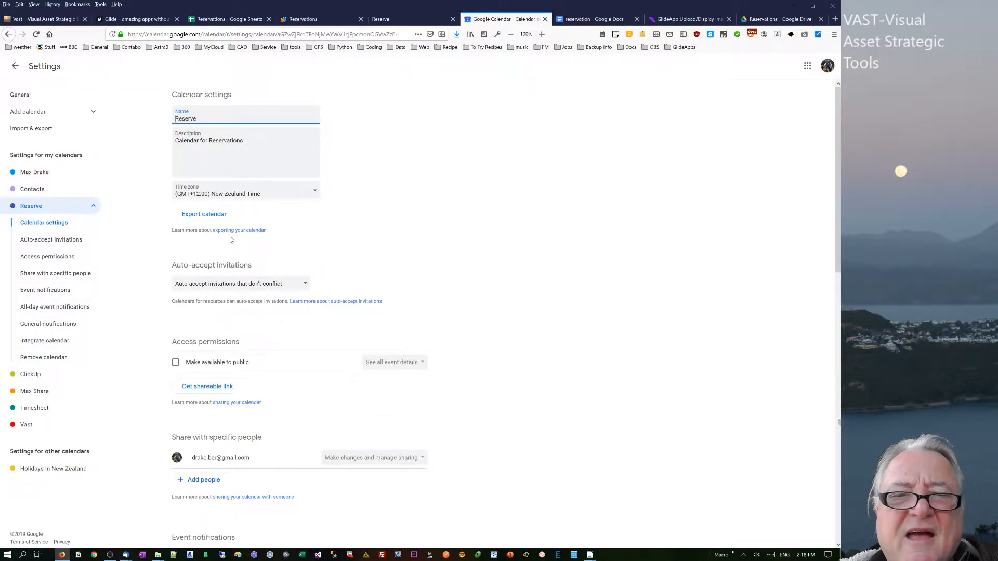
{"action": "scroll", "coordinate": [239, 276], "scroll_direction": "down", "scroll_amount": 9}
{"action": "scroll", "coordinate": [241, 276], "scroll_direction": "down", "scroll_amount": 4}
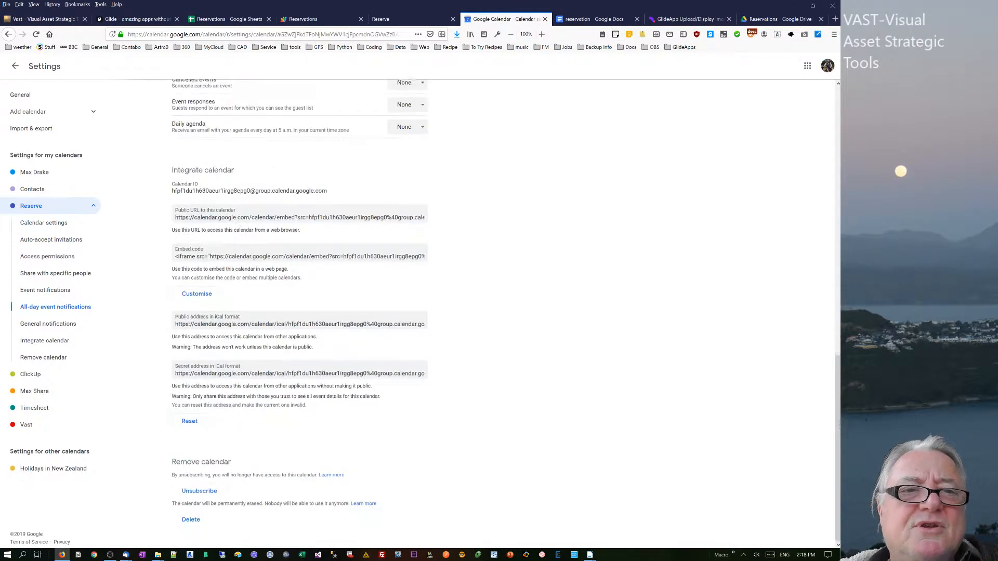
{"action": "scroll", "coordinate": [240, 275], "scroll_direction": "up", "scroll_amount": 13}
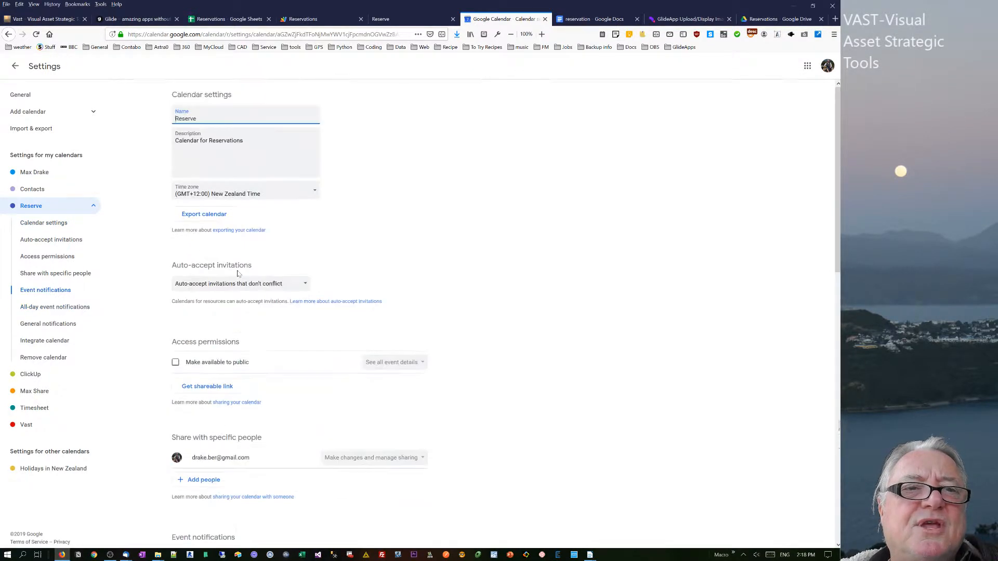
Try switching off Speedy meetings in general event settings and browsing default durations, then switch it back on.
{"action": "left_click", "coordinate": [18, 97]}
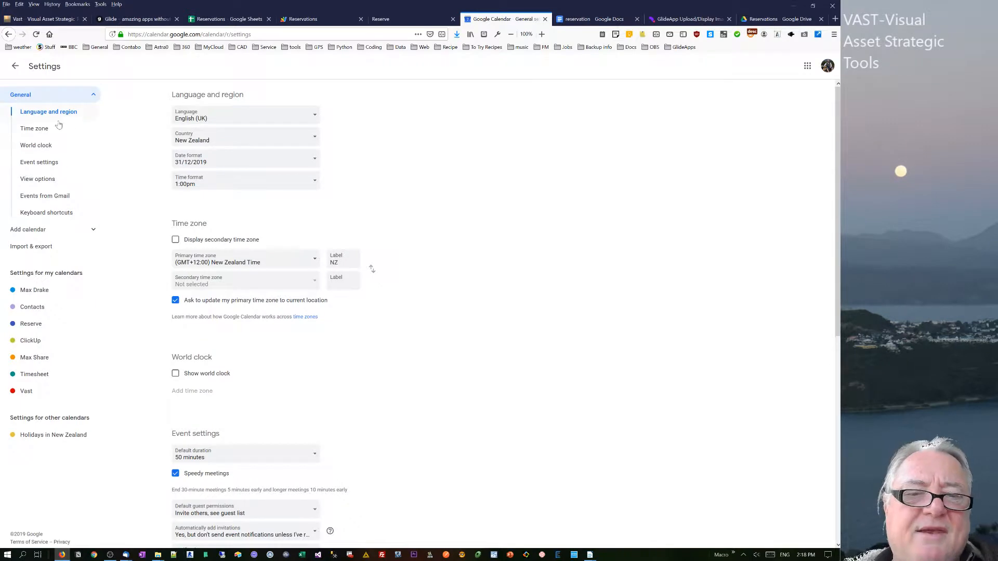
{"action": "left_click_drag", "start_coordinate": [838, 154], "coordinate": [823, 239]}
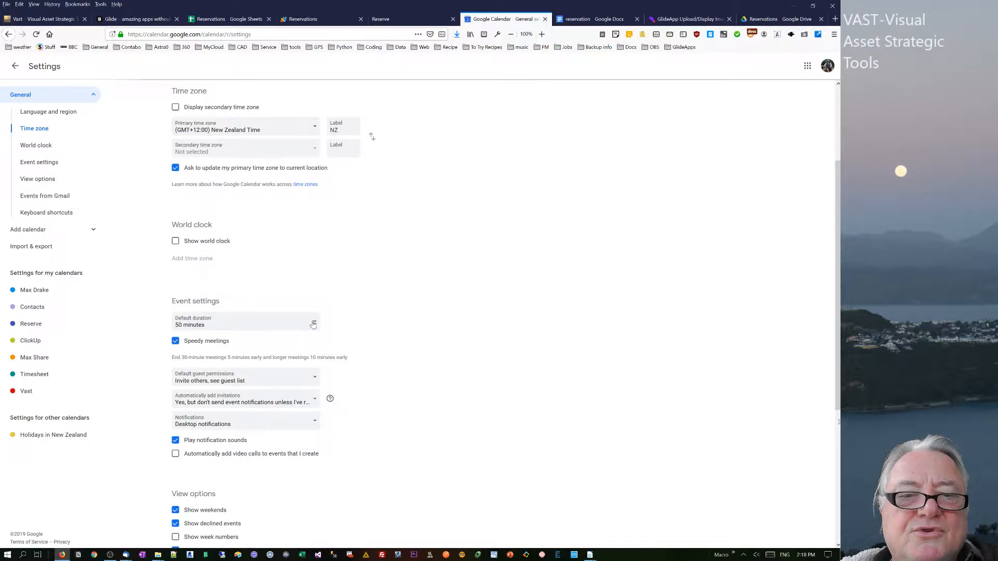
{"action": "left_click", "coordinate": [176, 343]}
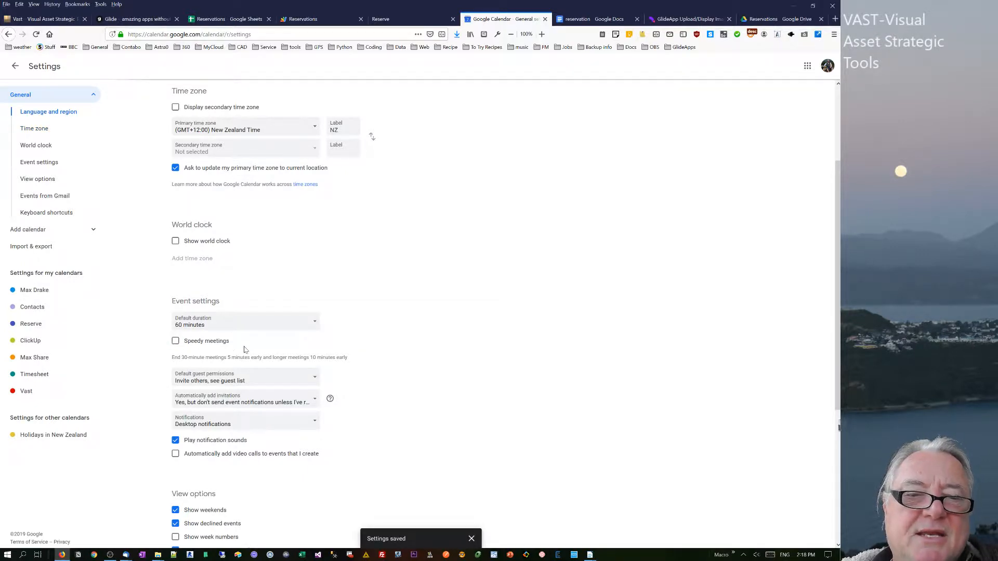
{"action": "left_click", "coordinate": [207, 323]}
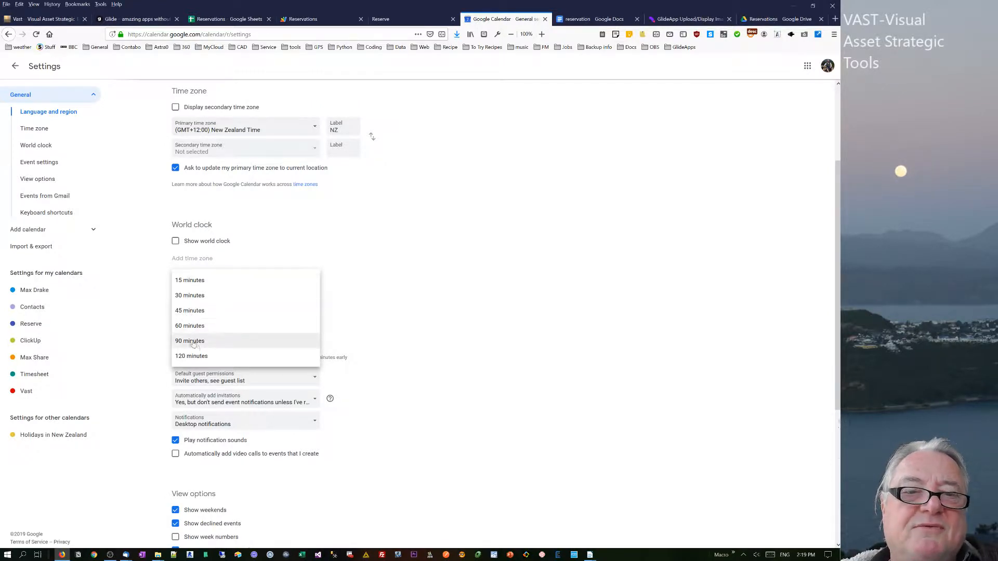
{"action": "left_click", "coordinate": [366, 298]}
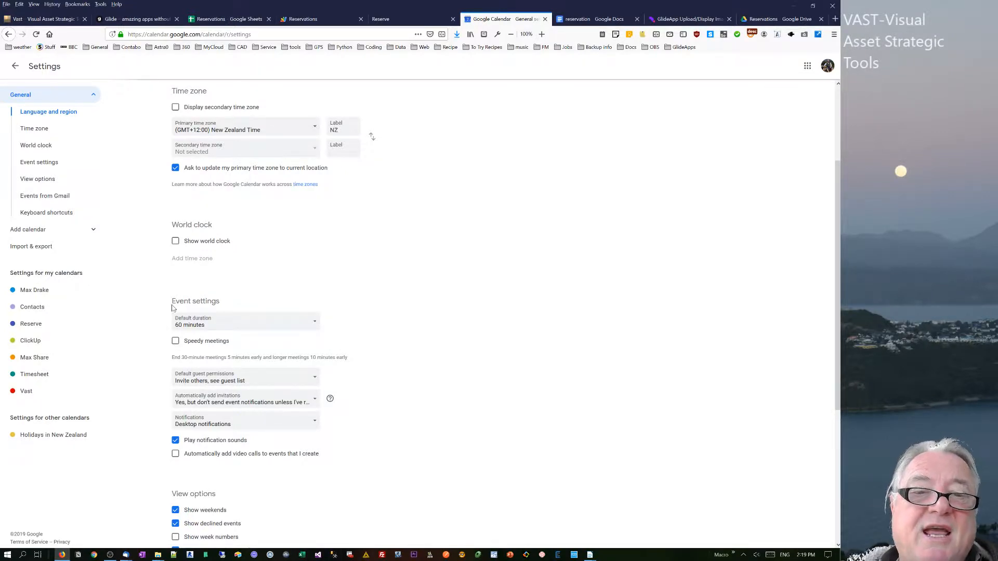
{"action": "left_click", "coordinate": [175, 341]}
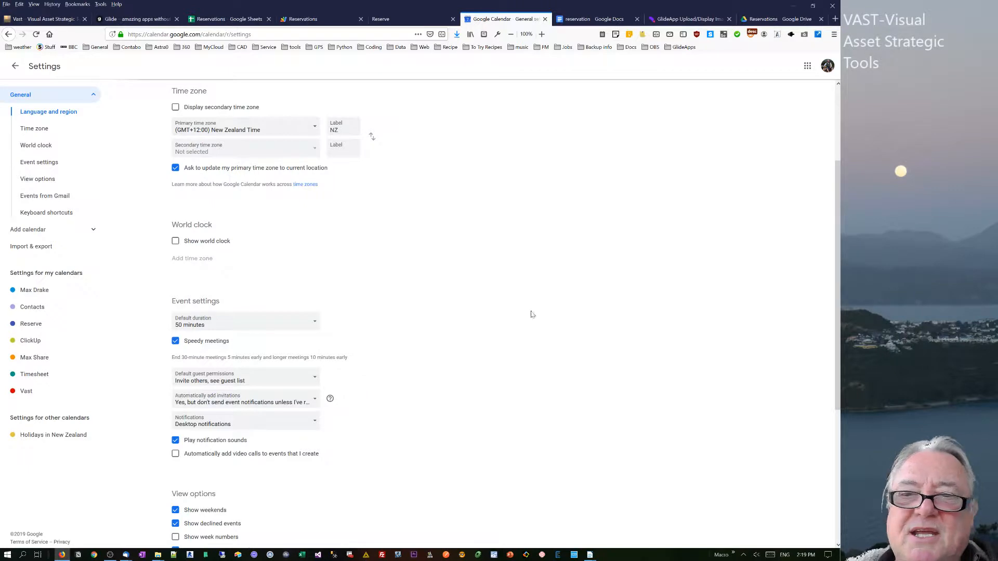
{"action": "mouse_move", "coordinate": [839, 306]}
{"action": "left_mouse_down"}
{"action": "mouse_move", "coordinate": [840, 349]}
{"action": "mouse_move", "coordinate": [840, 291]}
{"action": "left_mouse_up"}
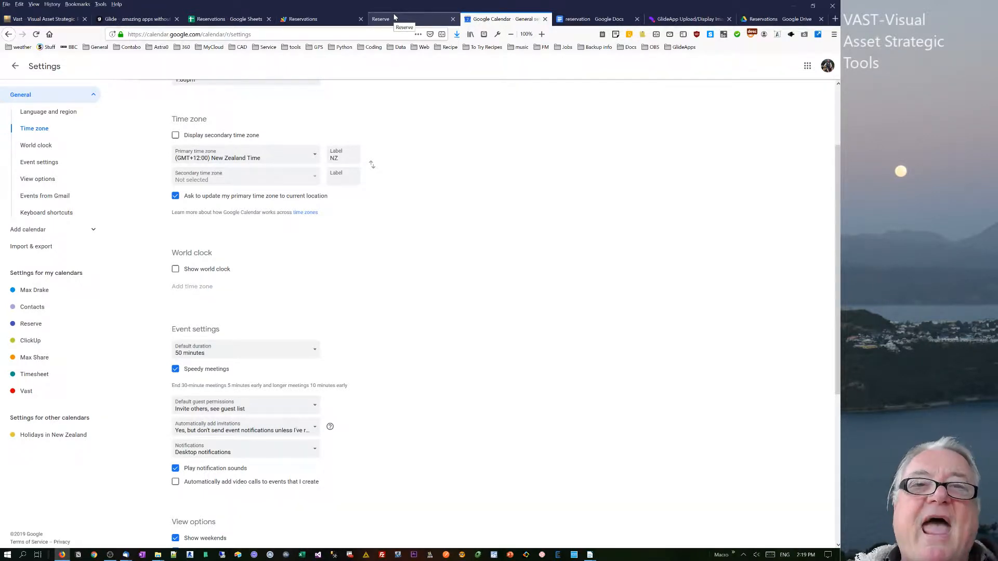
Return to the Reservations sheet and inspect the Start and End column formulas on Sheet4.
{"action": "left_click", "coordinate": [218, 19]}
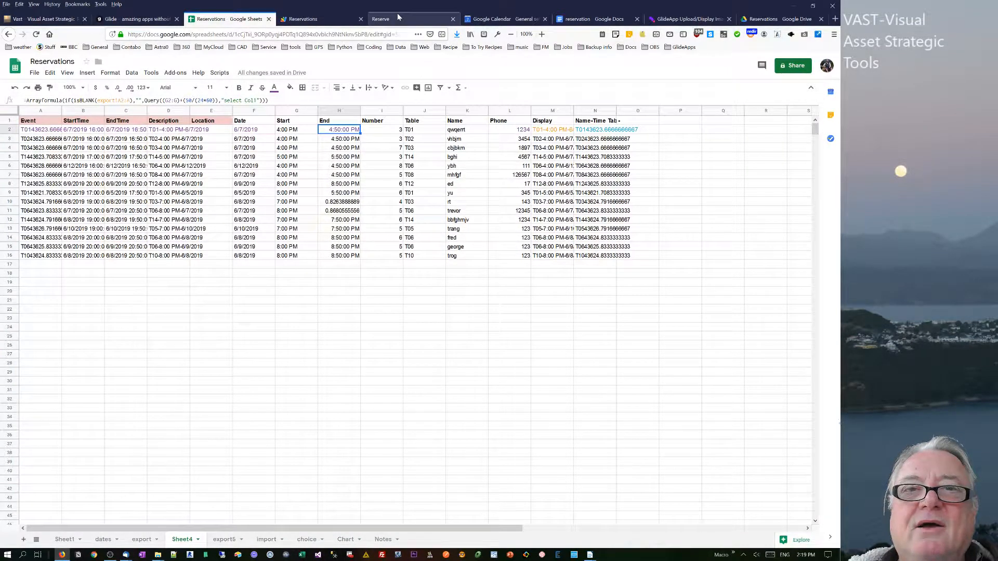
{"action": "left_click", "coordinate": [488, 19]}
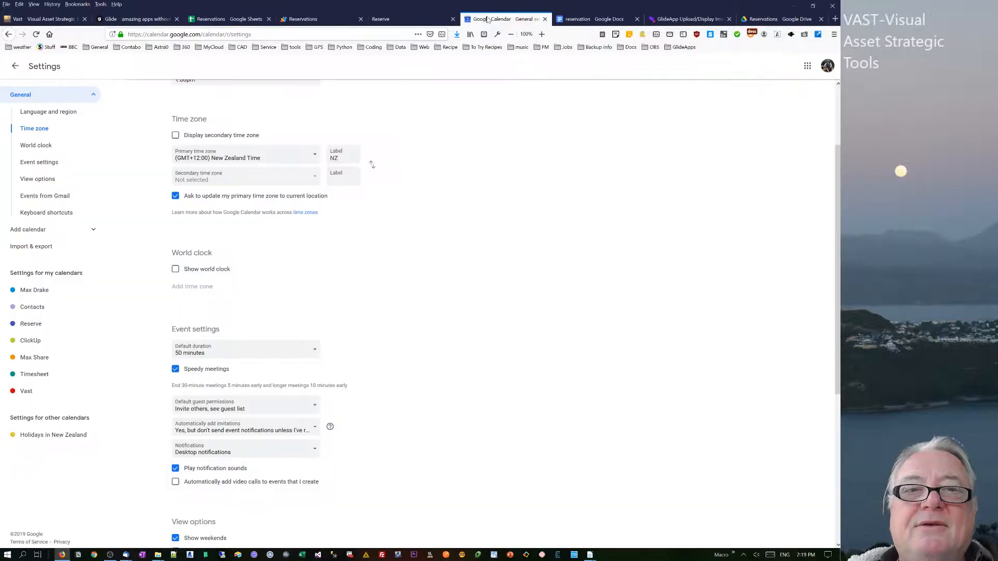
{"action": "left_click", "coordinate": [228, 19]}
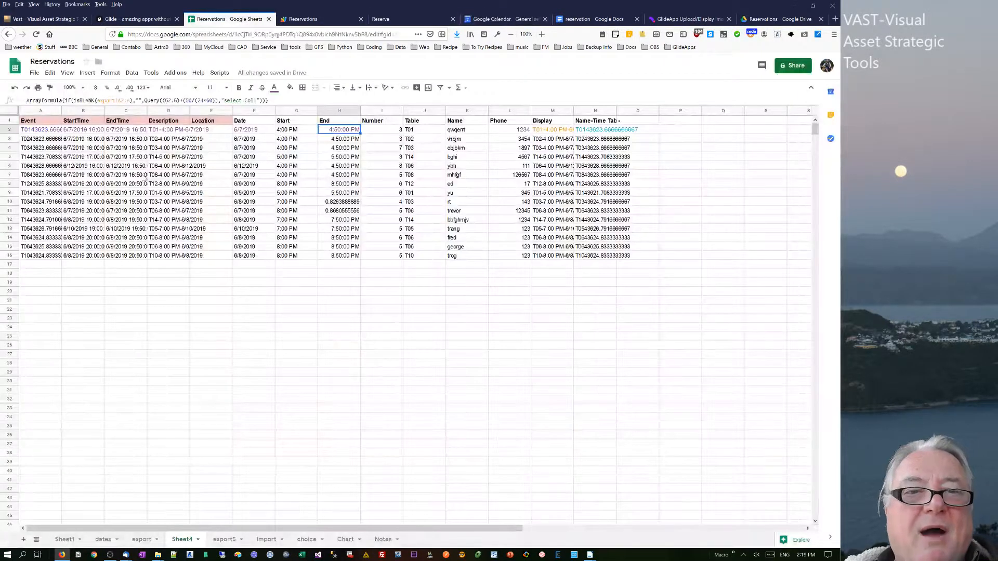
{"action": "left_click", "coordinate": [126, 149]}
{"action": "left_click", "coordinate": [288, 132]}
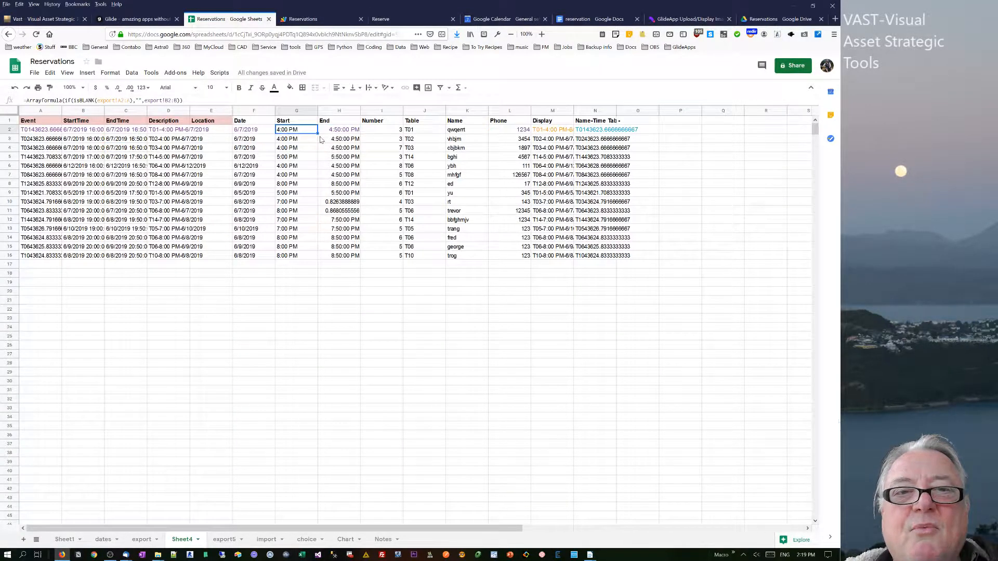
{"action": "left_click", "coordinate": [338, 131]}
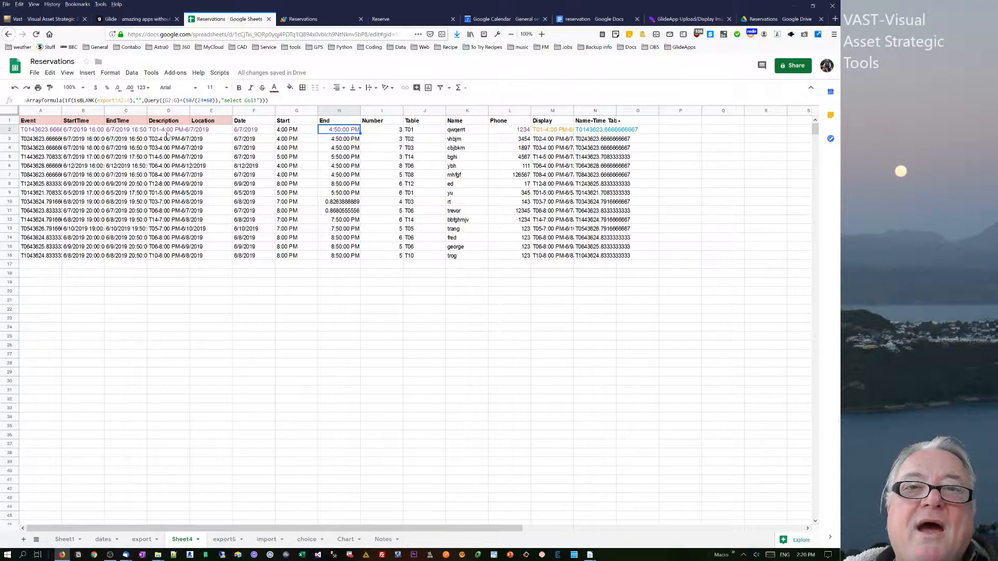
Open the embedded Reserve calendar and view the 5 June 5pm event's details.
{"action": "left_click", "coordinate": [384, 19]}
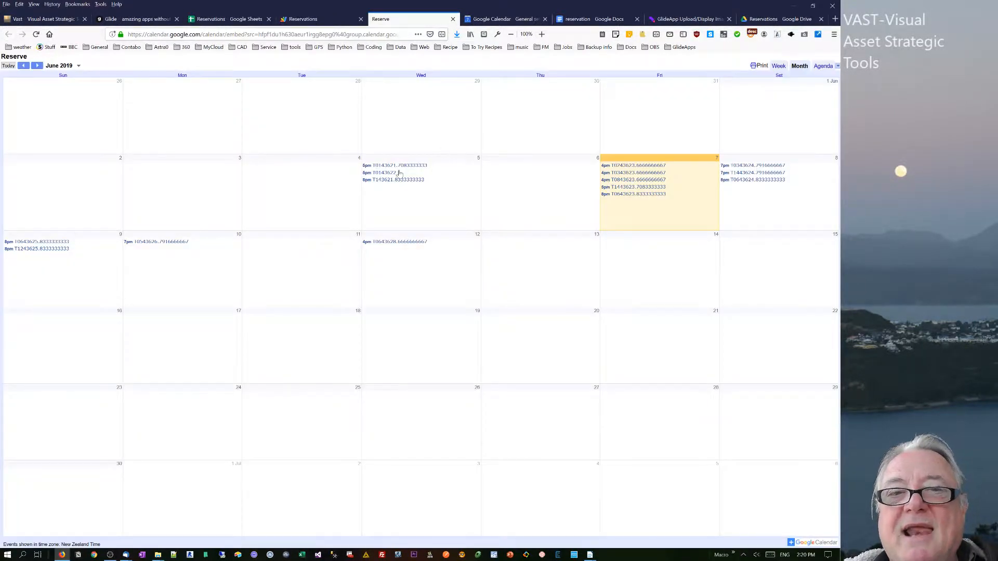
{"action": "left_click", "coordinate": [390, 166]}
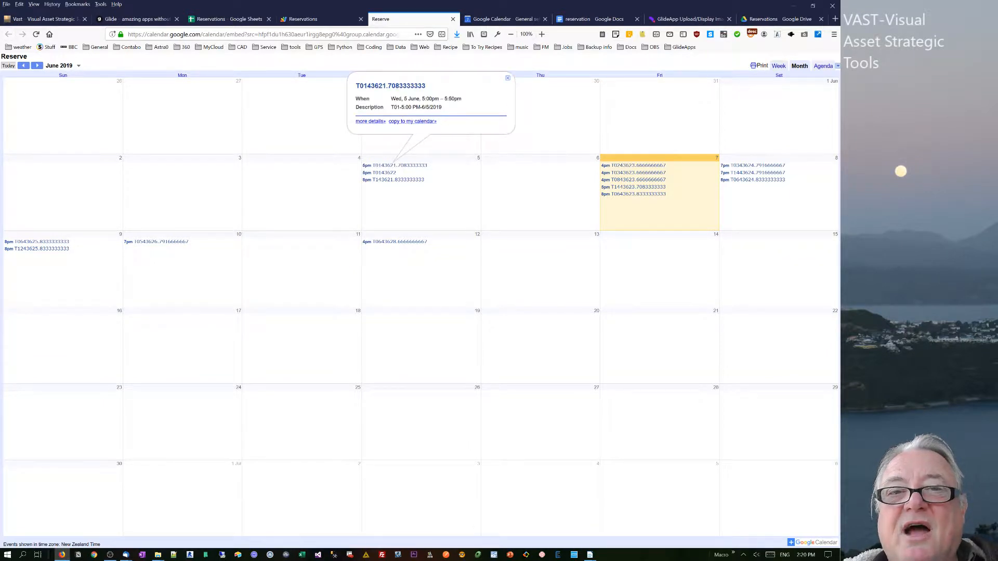
{"action": "left_click", "coordinate": [509, 79]}
Compare the Apps Script addEvents code with the EndTime column formula on Sheet4.
{"action": "left_click", "coordinate": [311, 18]}
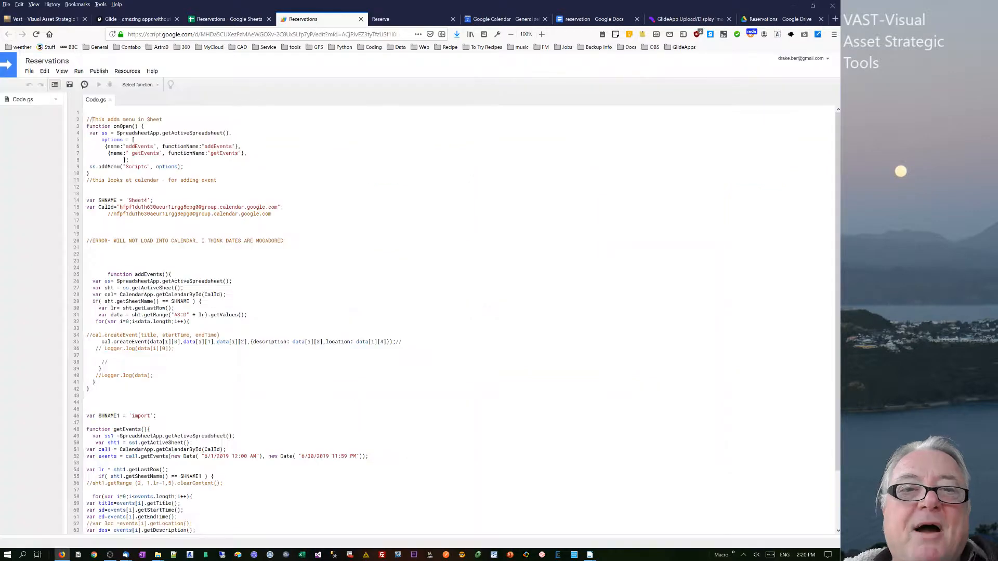
{"action": "left_click", "coordinate": [229, 18]}
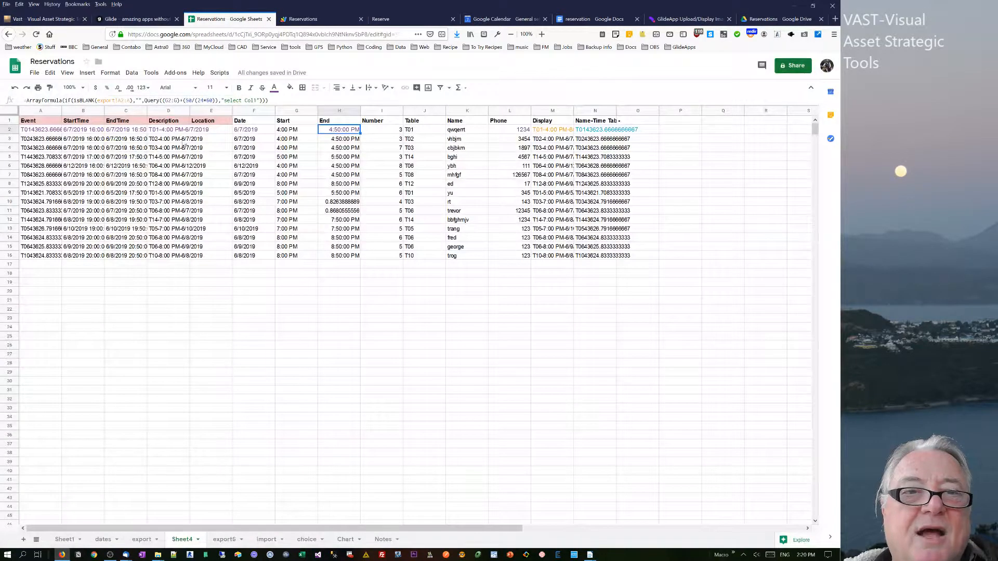
{"action": "left_click", "coordinate": [133, 130]}
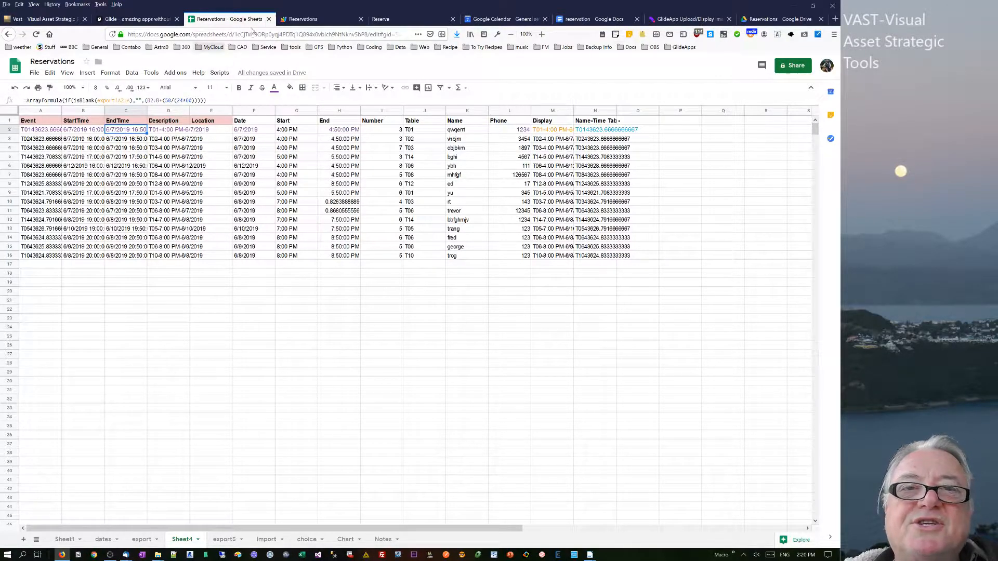
{"action": "left_click", "coordinate": [313, 20]}
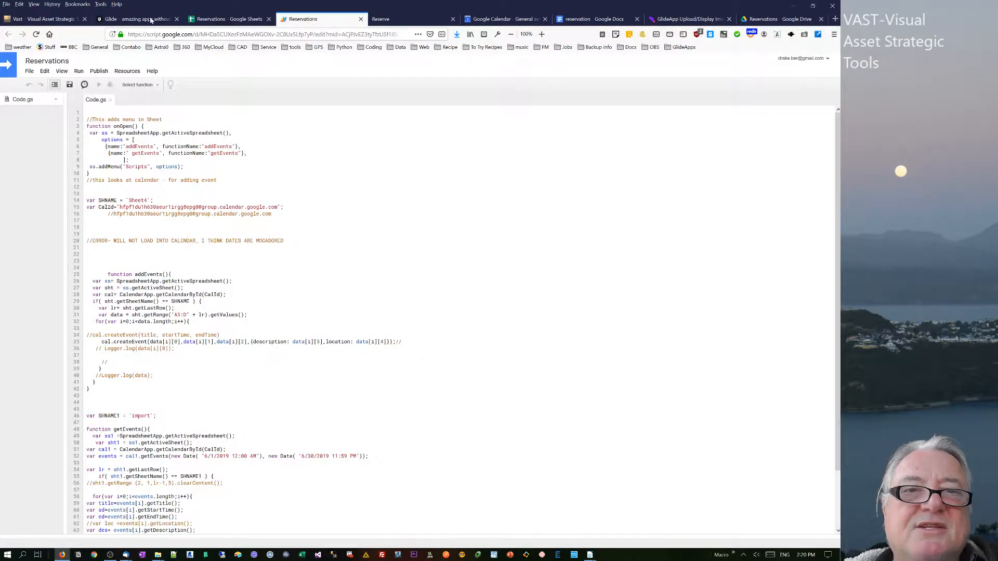
{"action": "left_click", "coordinate": [210, 21]}
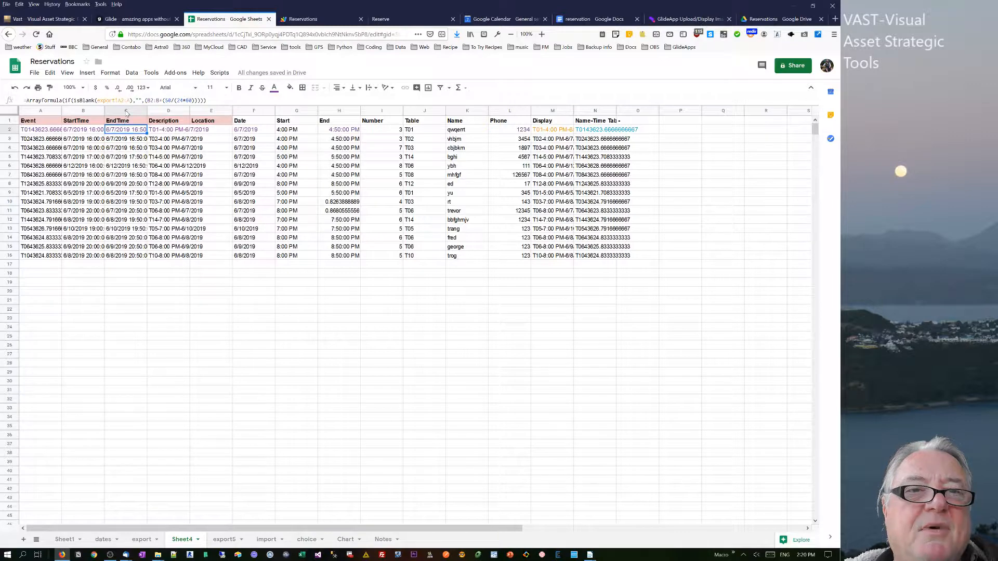
Format the StartTime column as Number.
{"action": "left_click", "coordinate": [89, 112]}
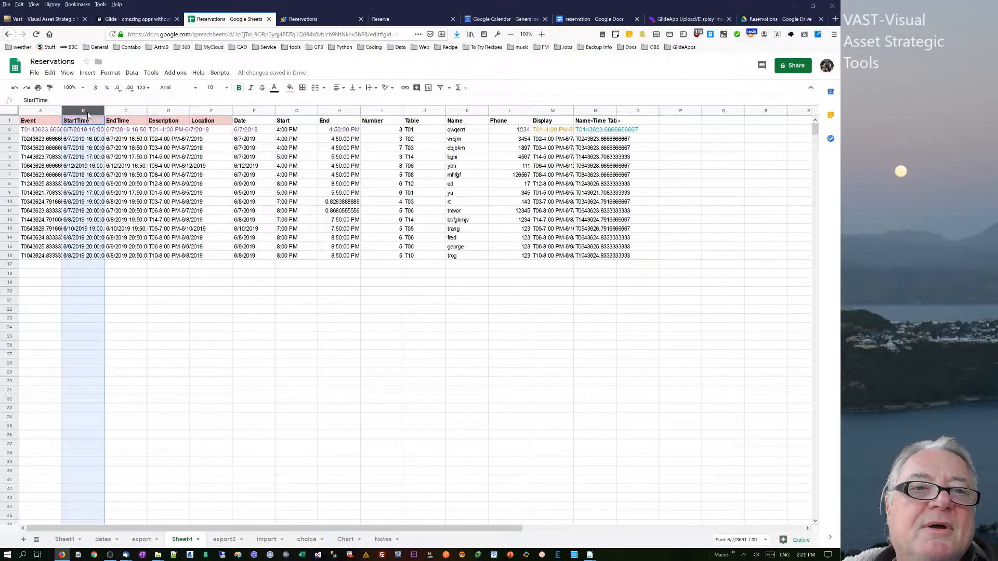
{"action": "left_click", "coordinate": [110, 73]}
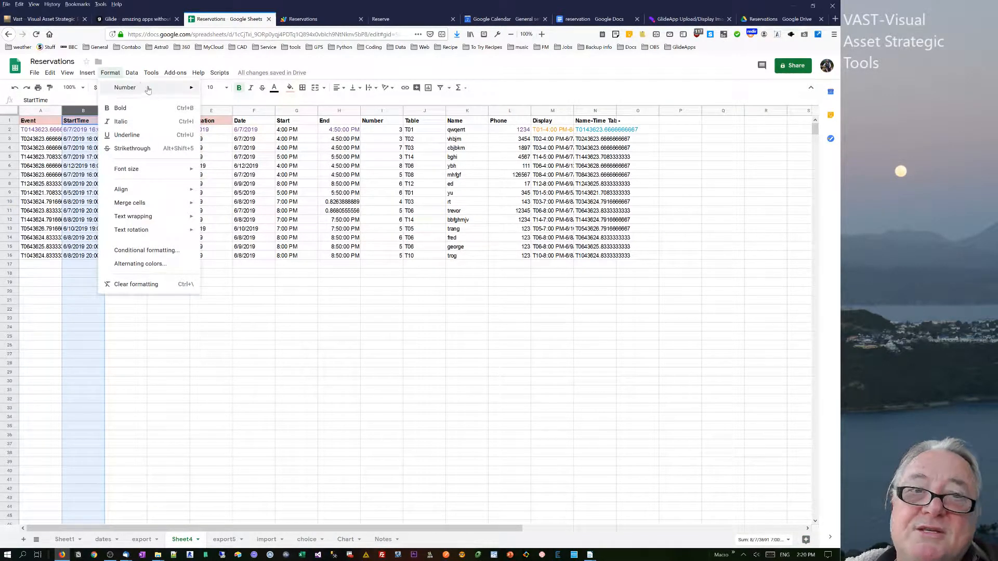
{"action": "mouse_move", "coordinate": [146, 90]}
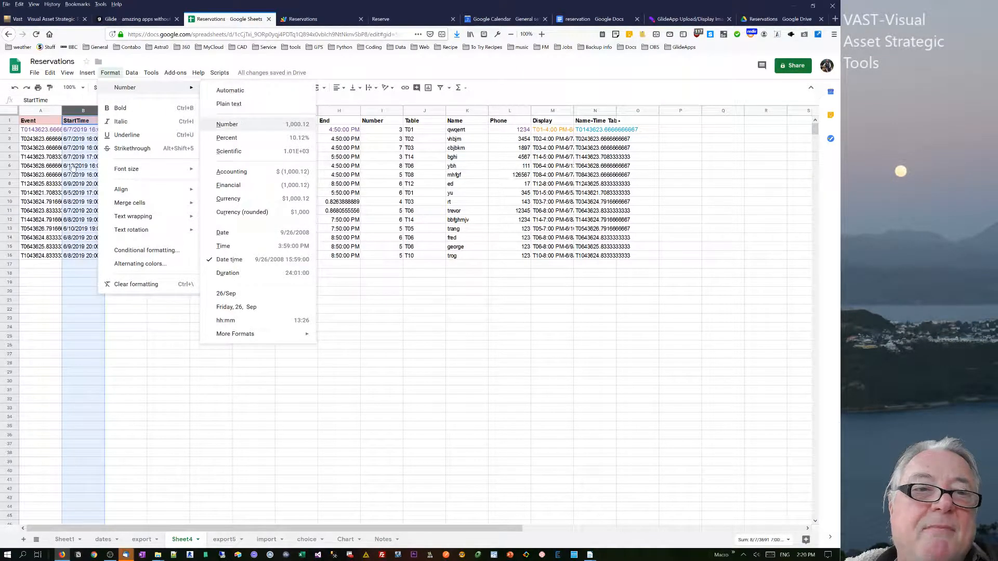
{"action": "left_click", "coordinate": [239, 125]}
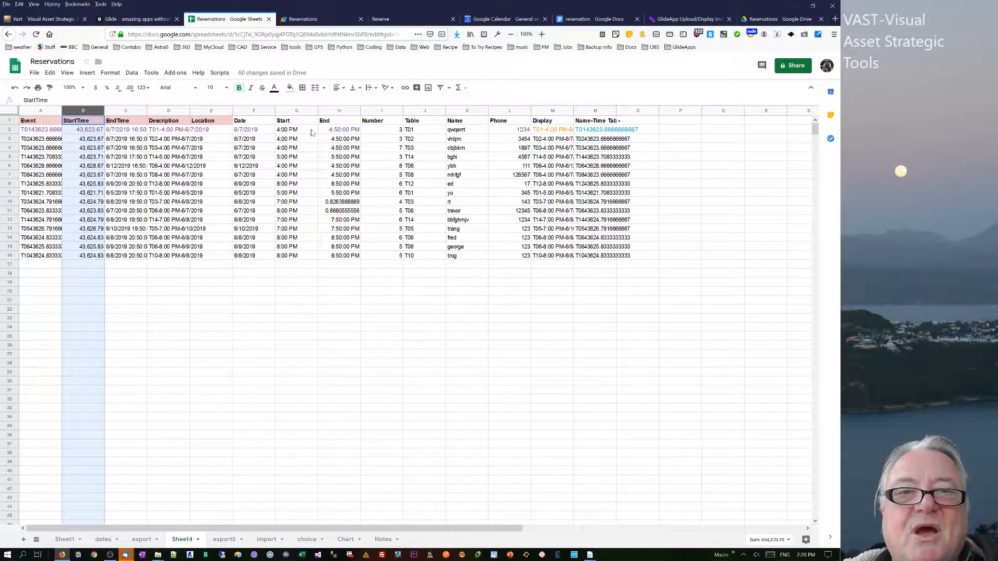
Try formatting the first Date cell as Number and inspect the neighbouring Date and StartTime cells.
{"action": "left_click", "coordinate": [248, 131]}
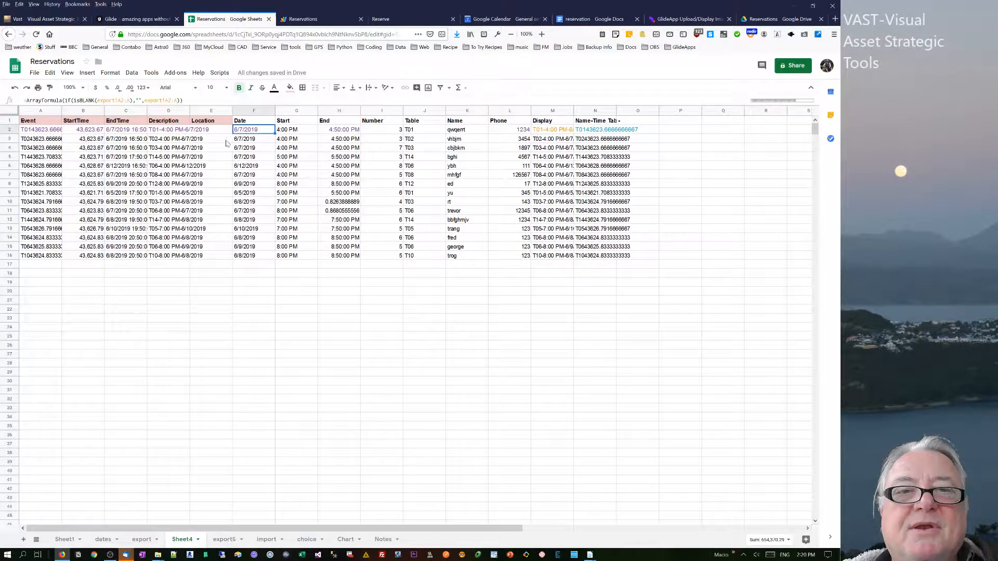
{"action": "left_click", "coordinate": [114, 74]}
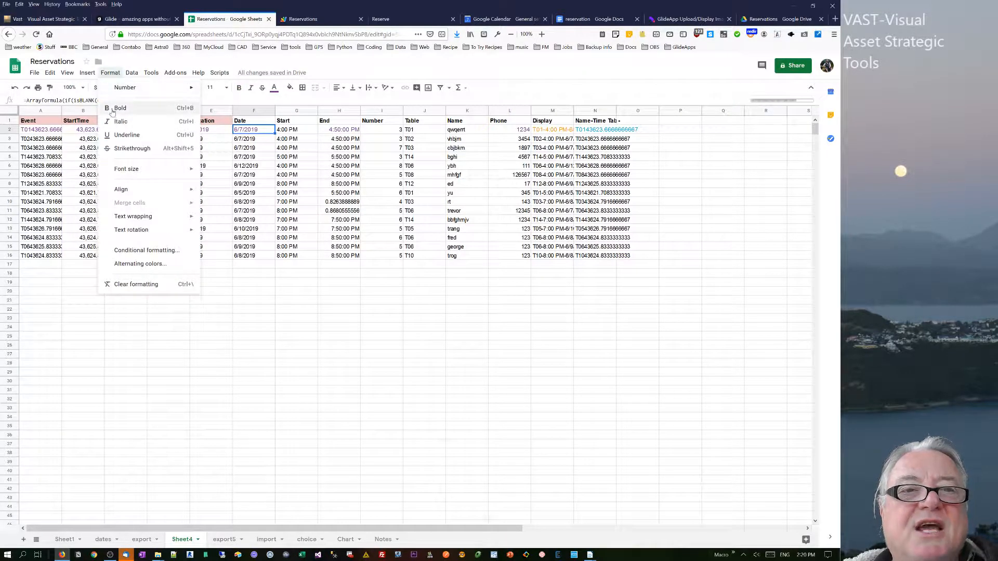
{"action": "mouse_move", "coordinate": [123, 92]}
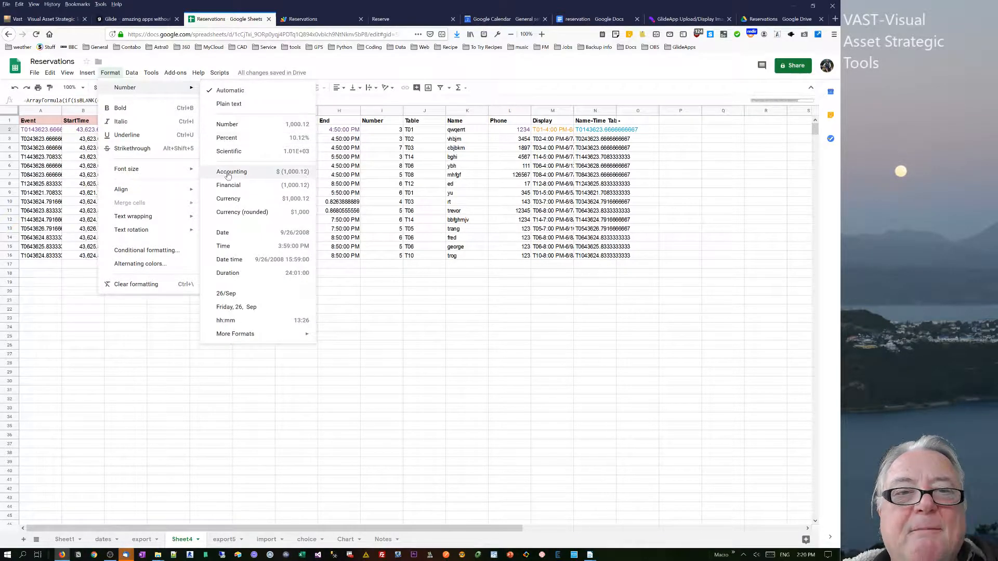
{"action": "left_click", "coordinate": [227, 125]}
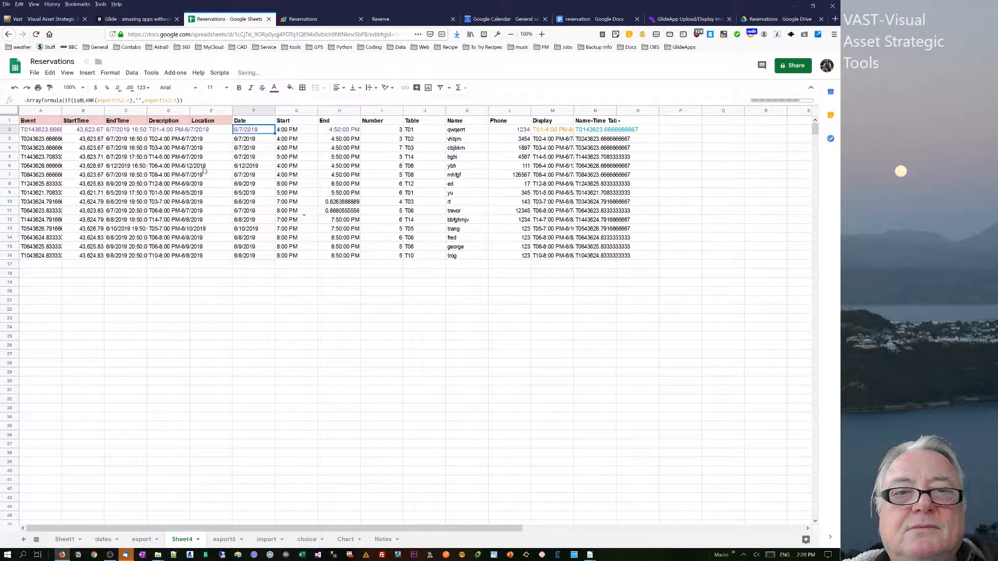
{"action": "left_click", "coordinate": [259, 139]}
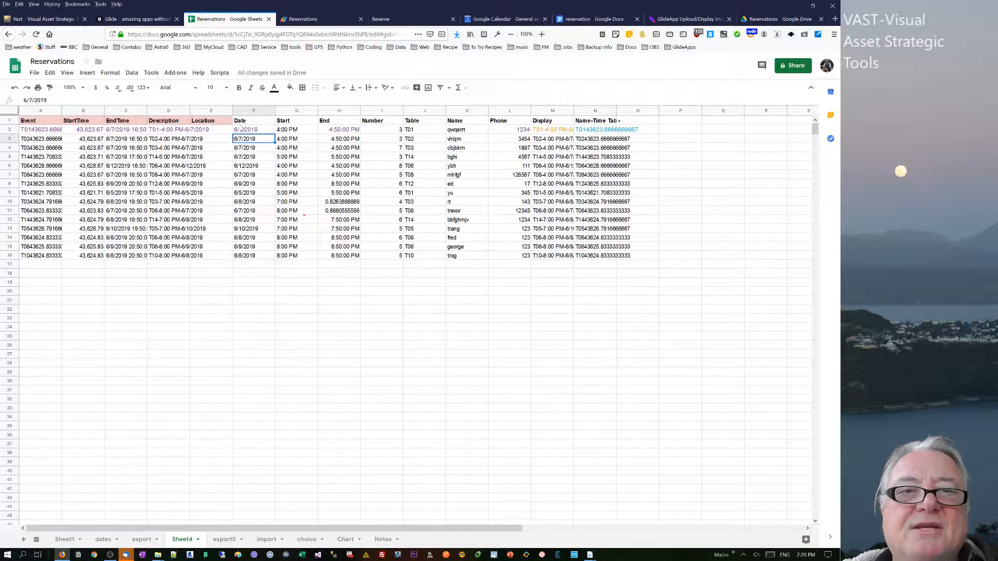
{"action": "left_click", "coordinate": [252, 130]}
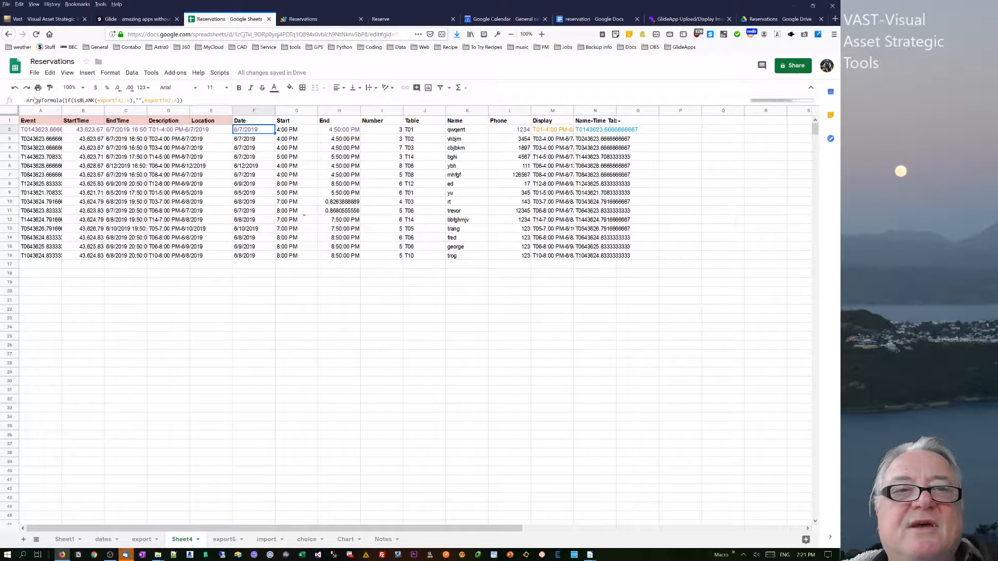
{"action": "left_click", "coordinate": [83, 132]}
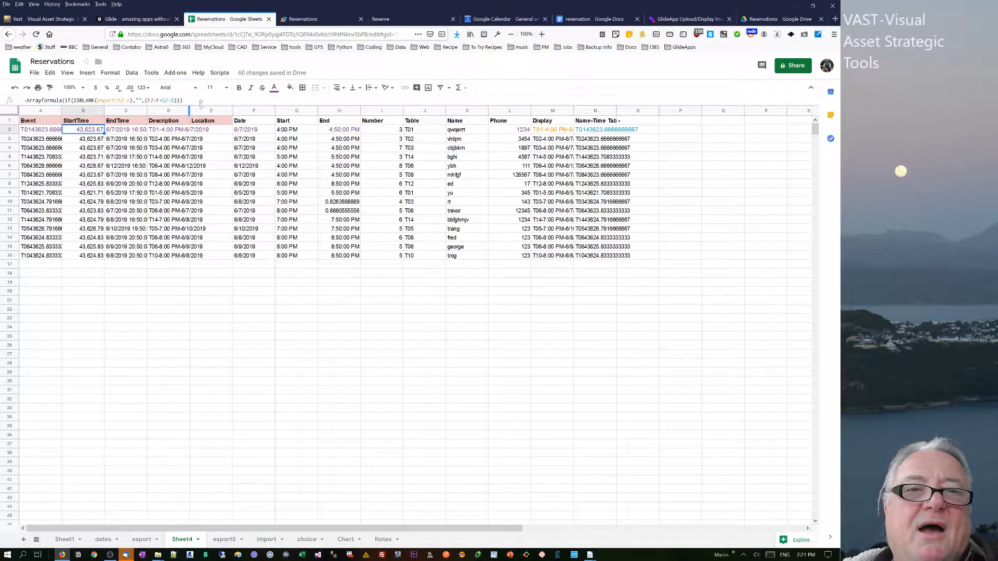
Format the whole Date column as Date.
{"action": "left_click", "coordinate": [254, 110]}
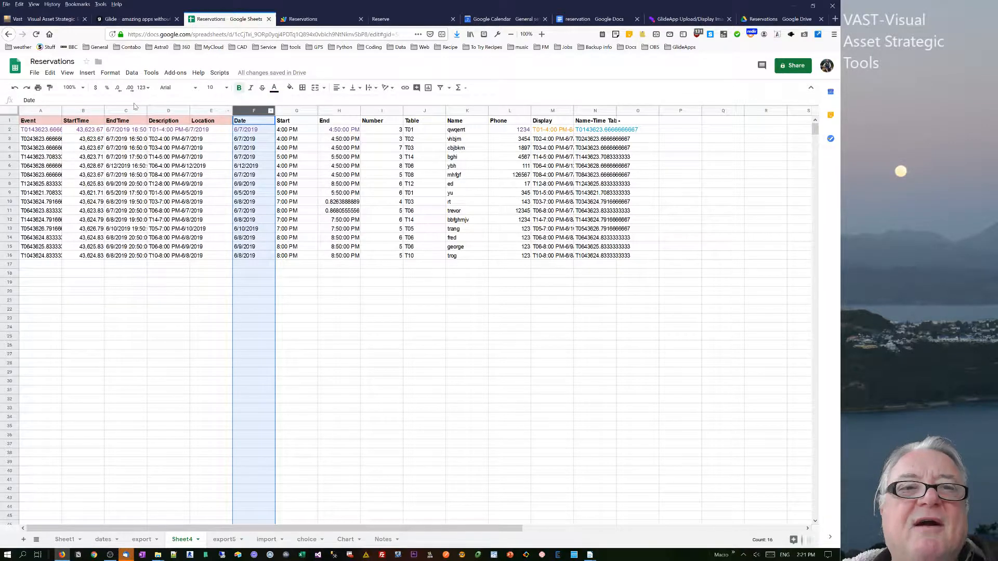
{"action": "left_click", "coordinate": [111, 72]}
{"action": "mouse_move", "coordinate": [124, 90]}
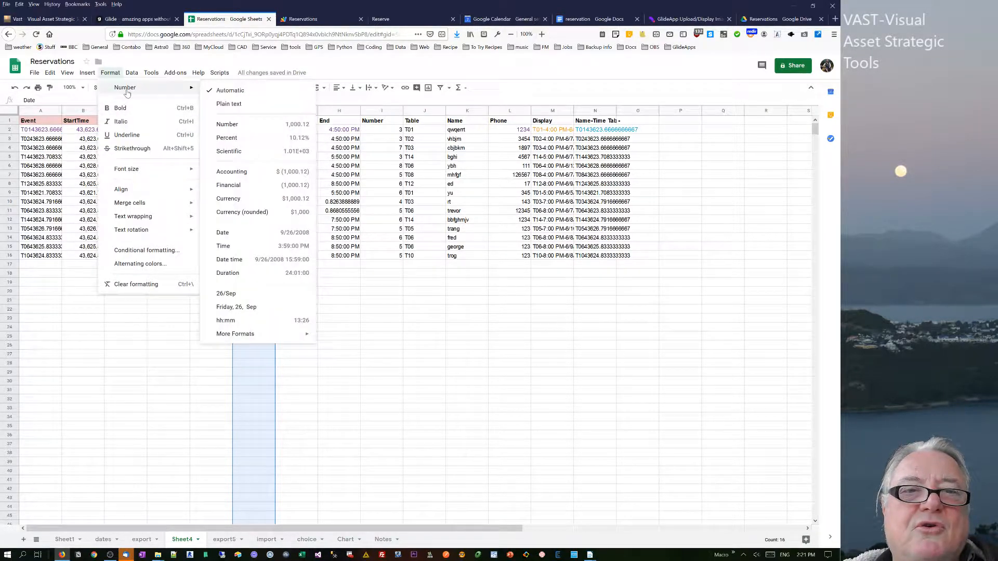
{"action": "left_click", "coordinate": [224, 232]}
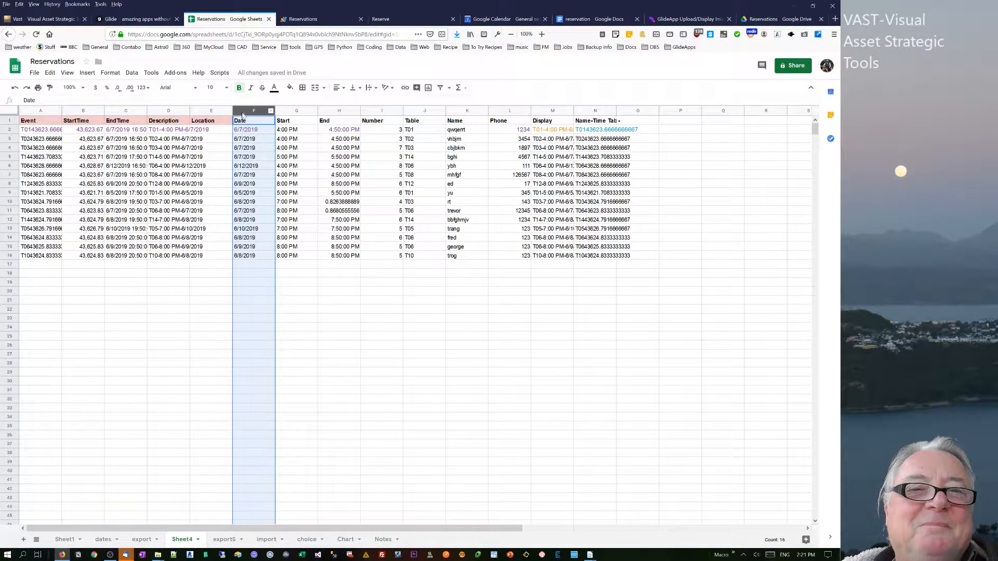
Try running the addEvents script with the StartTime column selected, then dismiss the notice.
{"action": "left_click", "coordinate": [88, 112]}
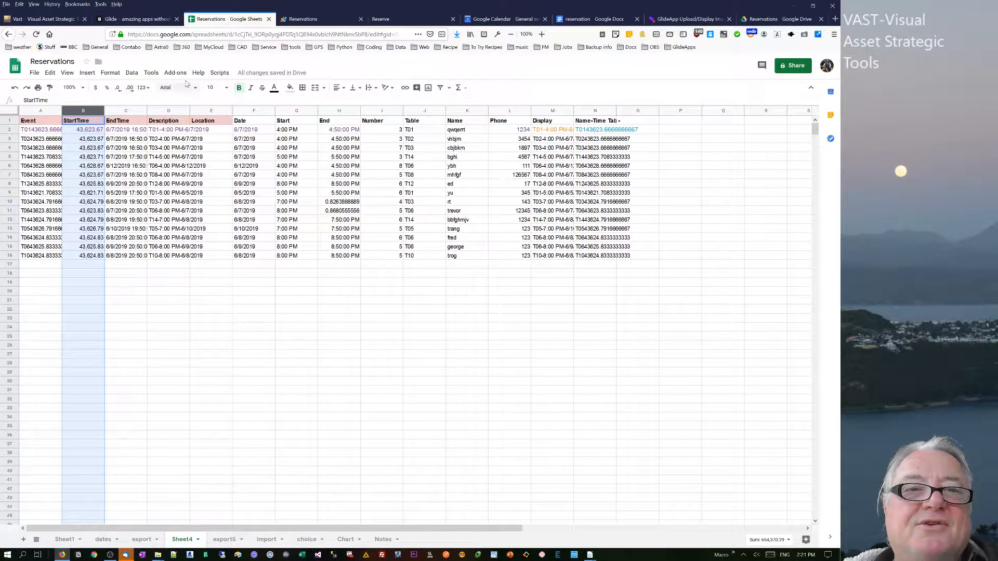
{"action": "left_click", "coordinate": [216, 73]}
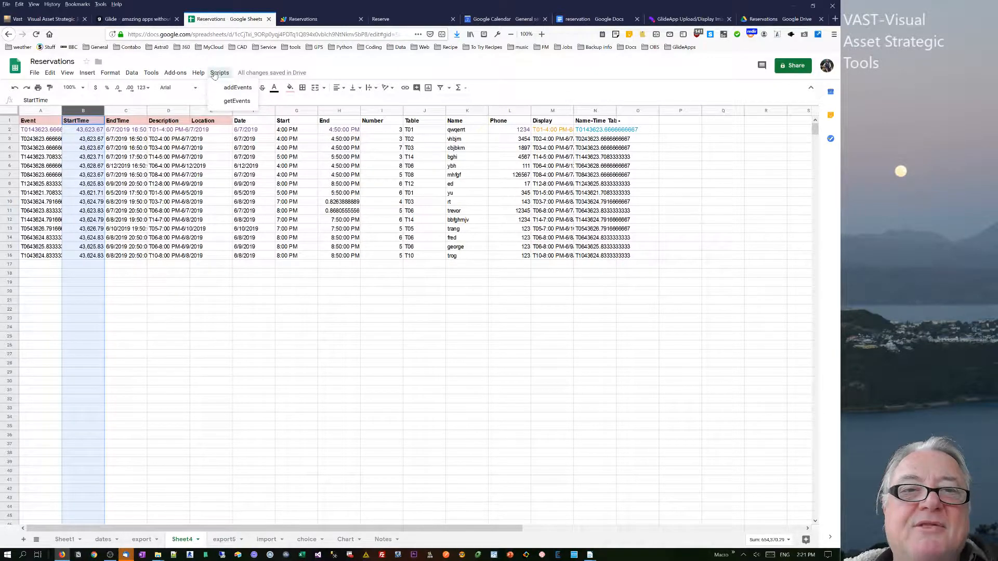
{"action": "left_click", "coordinate": [236, 88]}
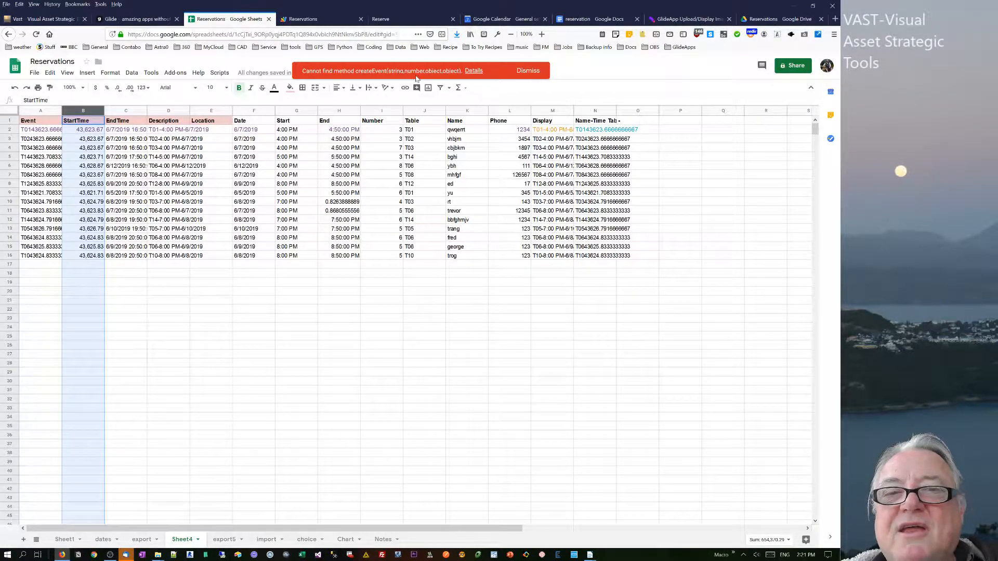
{"action": "left_click", "coordinate": [527, 71]}
Format the StartTime column as Date time.
{"action": "right_click", "coordinate": [87, 113]}
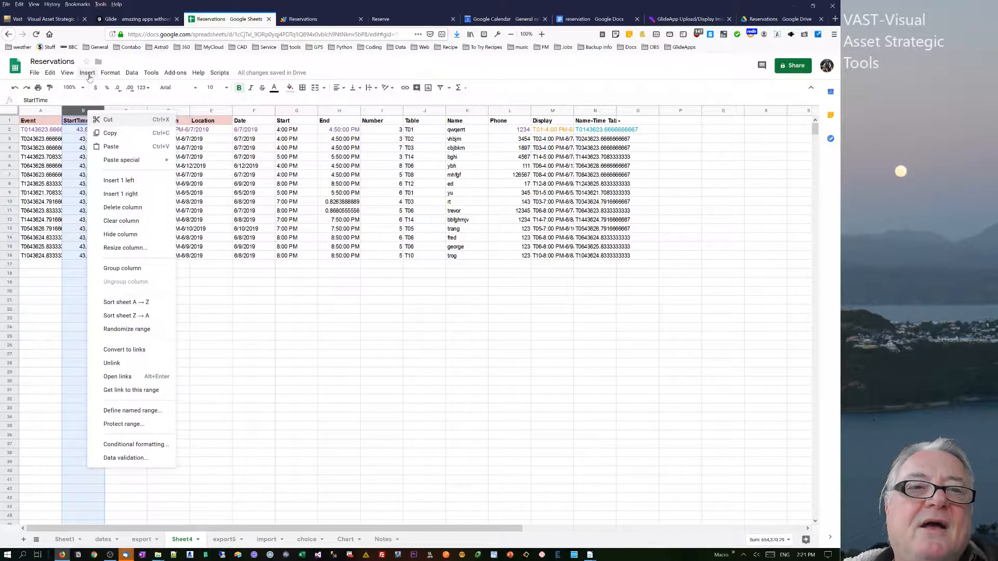
{"action": "left_click", "coordinate": [110, 72]}
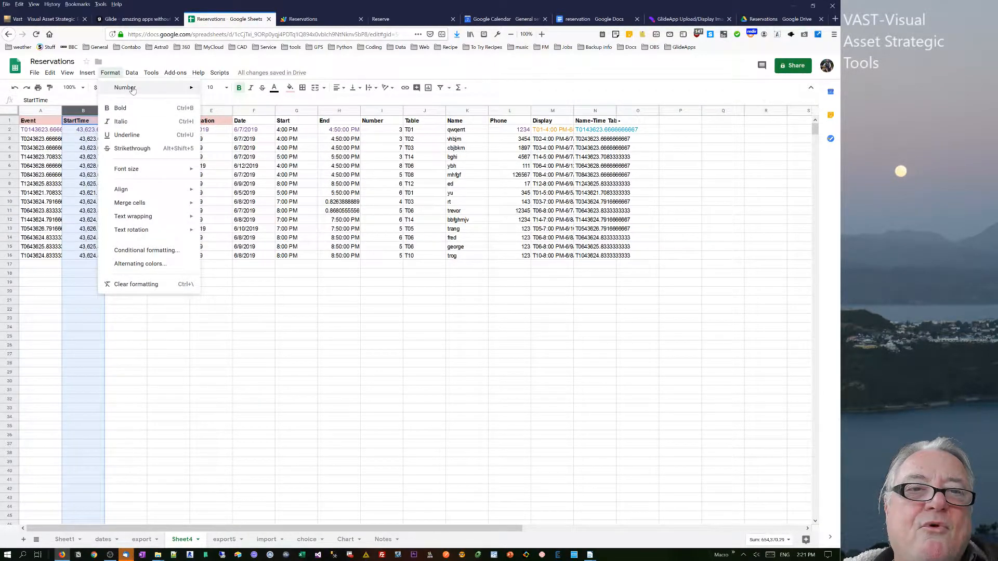
{"action": "mouse_move", "coordinate": [133, 90]}
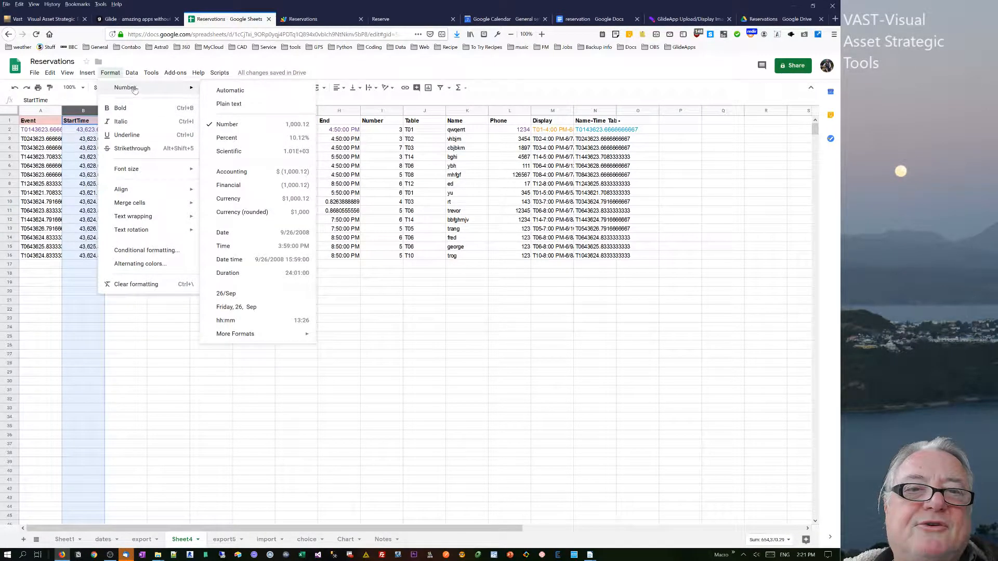
{"action": "left_click", "coordinate": [237, 260]}
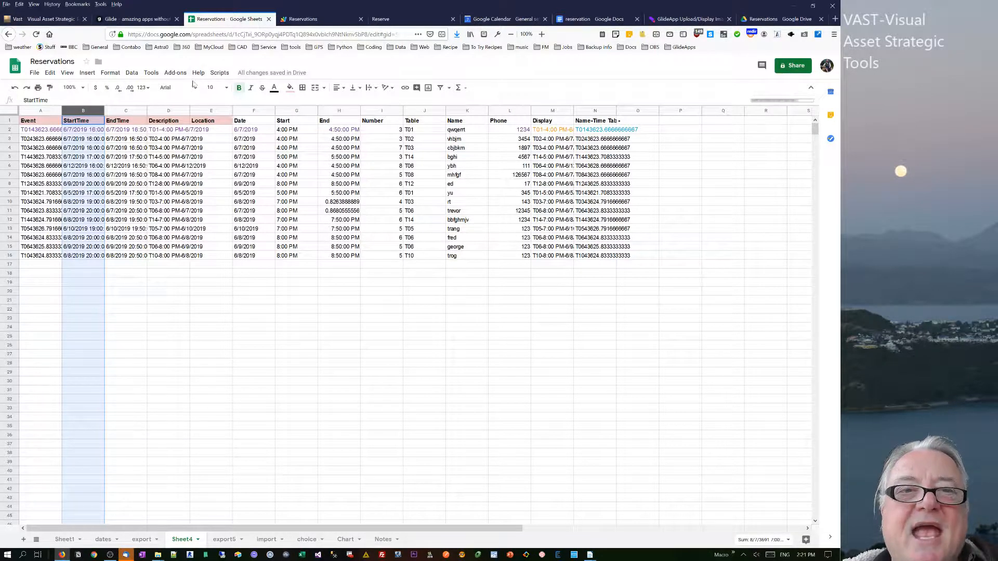
Inspect the Event column formula and its values down the rows on Sheet4.
{"action": "left_click", "coordinate": [135, 158]}
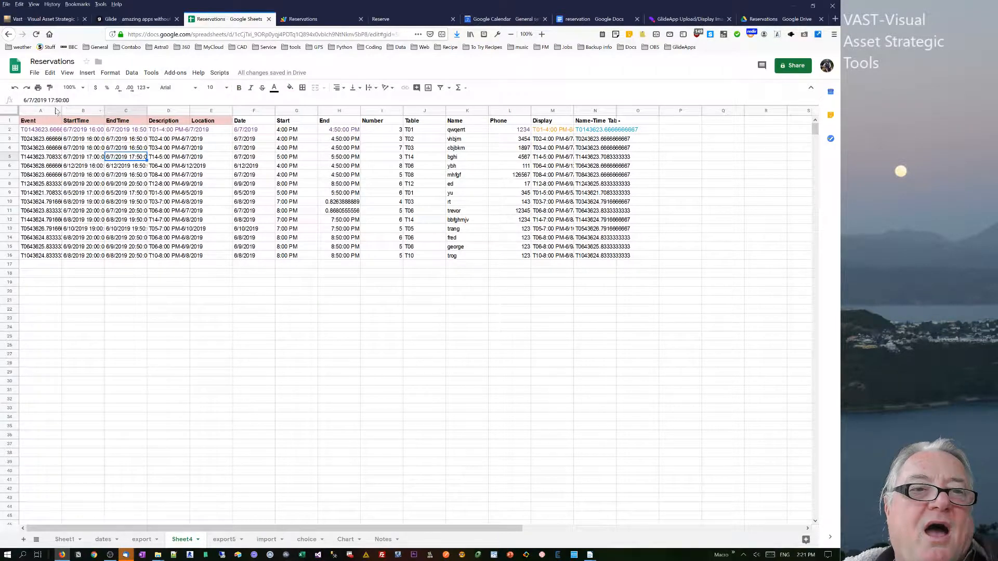
{"action": "left_click", "coordinate": [26, 125]}
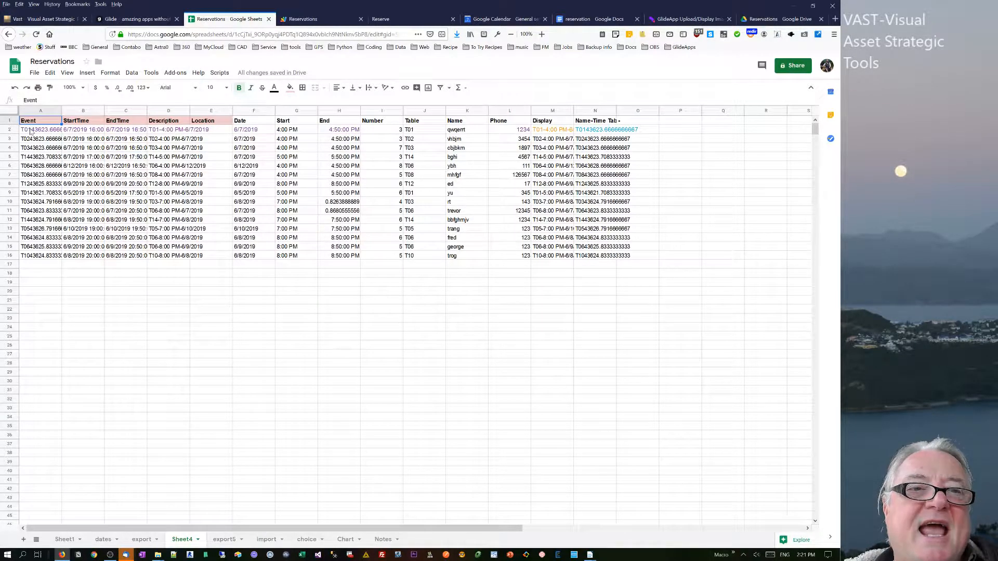
{"action": "left_click", "coordinate": [30, 131]}
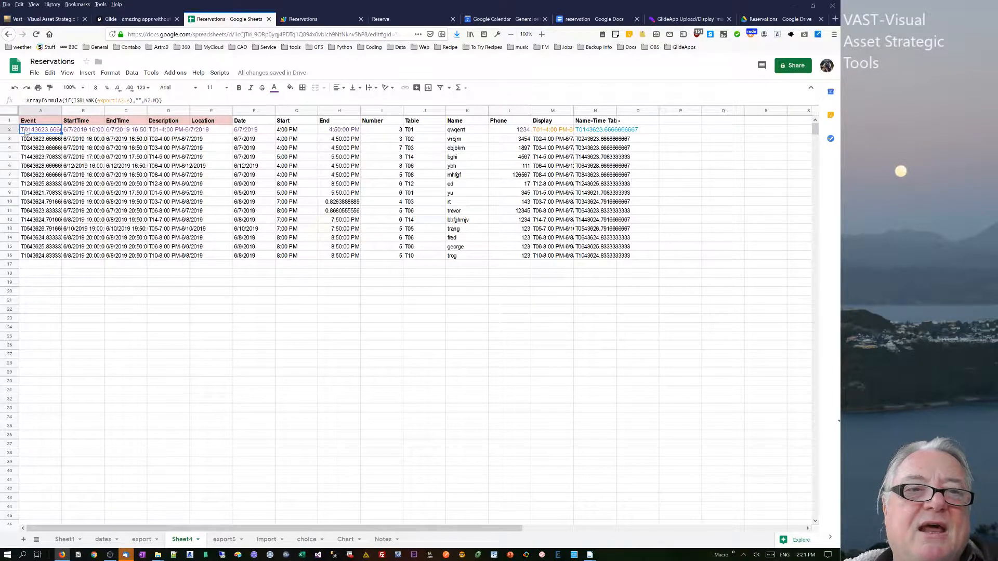
{"action": "left_click", "coordinate": [87, 132]}
{"action": "left_click", "coordinate": [41, 132]}
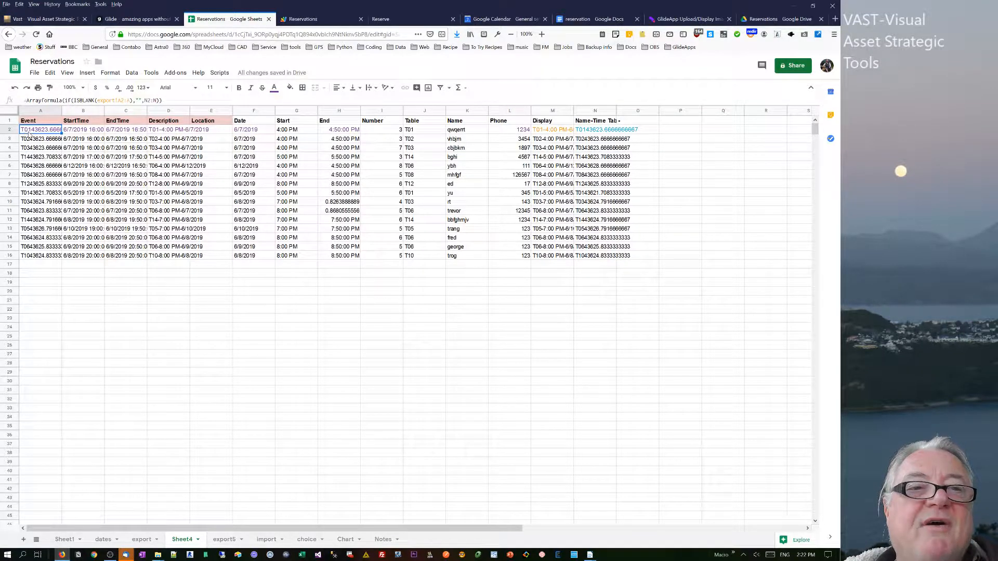
{"action": "left_click", "coordinate": [31, 140]}
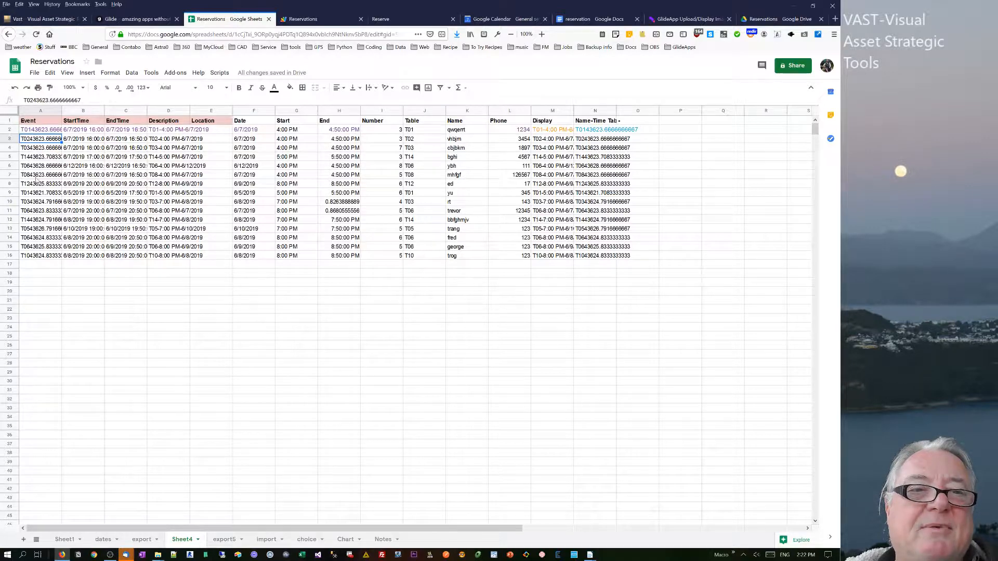
{"action": "left_click", "coordinate": [32, 157]}
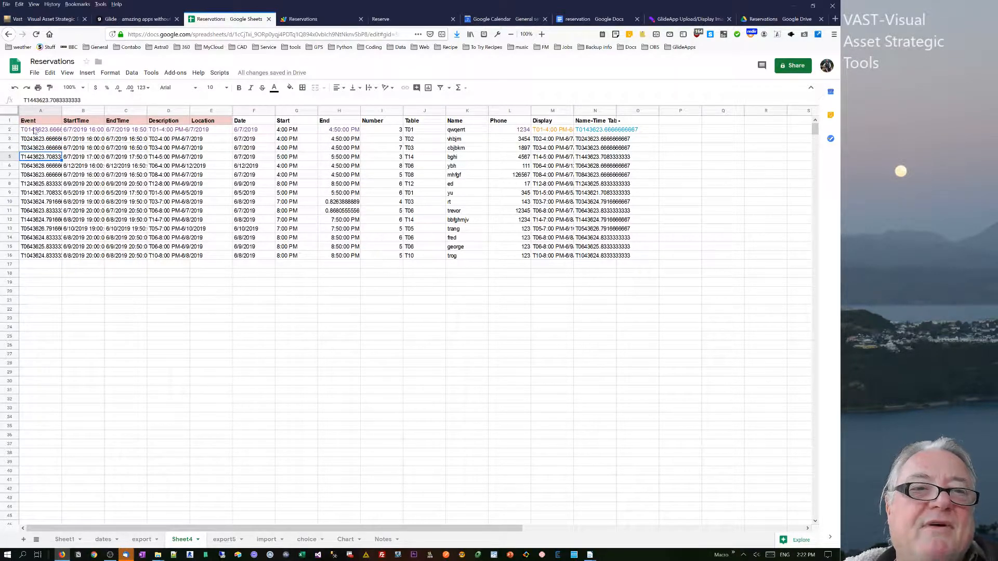
{"action": "left_click_drag", "start_coordinate": [35, 130], "coordinate": [32, 247]}
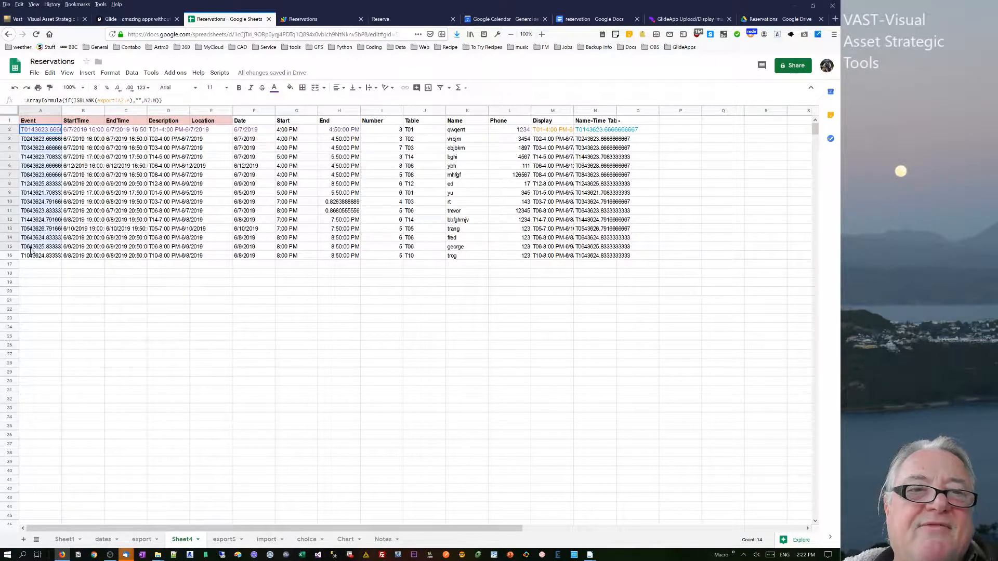
Inspect the formulas of the Date, Start, Table and Description columns.
{"action": "left_click", "coordinate": [253, 130]}
{"action": "left_click", "coordinate": [299, 131]}
{"action": "left_click", "coordinate": [420, 131]}
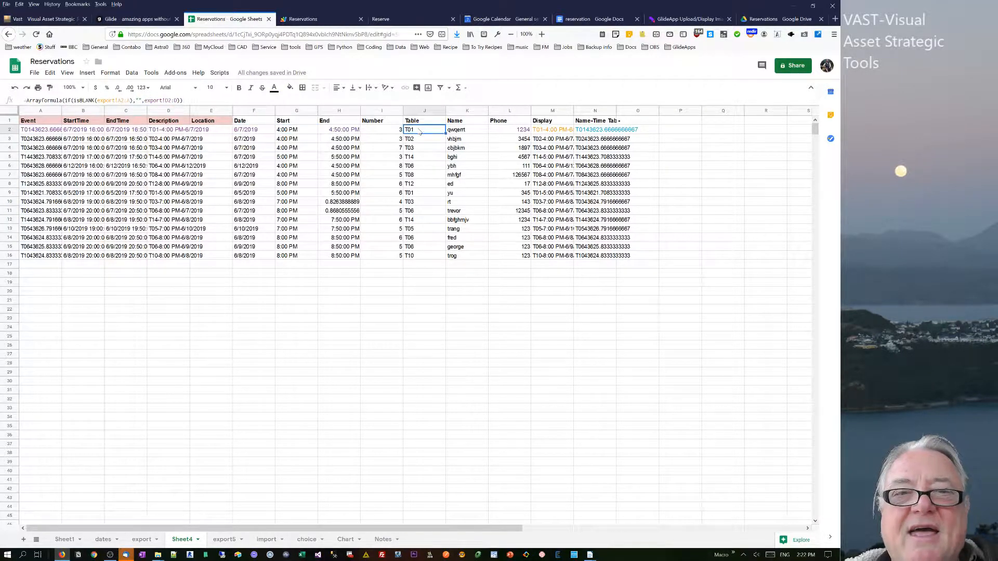
{"action": "left_click", "coordinate": [47, 131]}
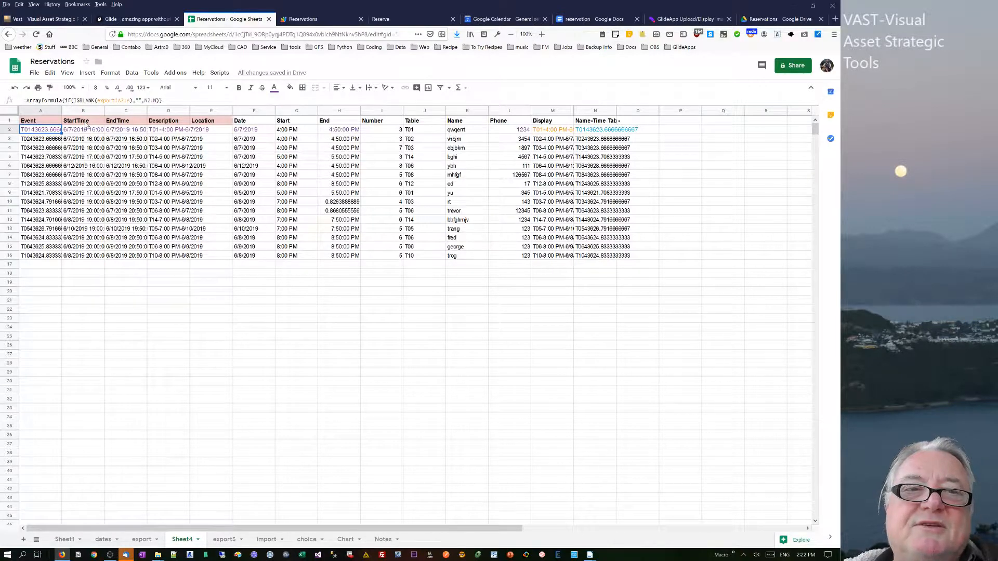
{"action": "left_click", "coordinate": [164, 130]}
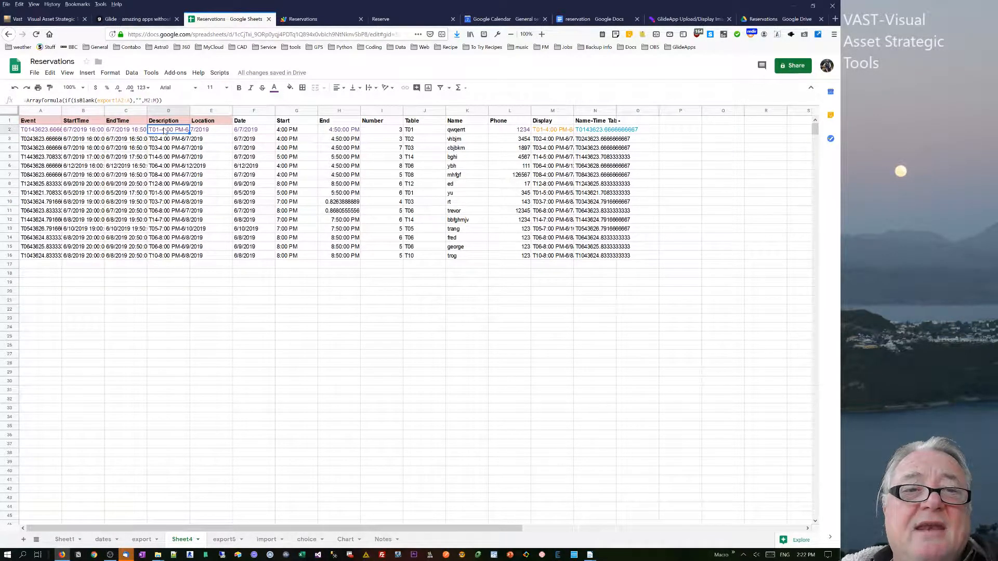
{"action": "left_click", "coordinate": [204, 121]}
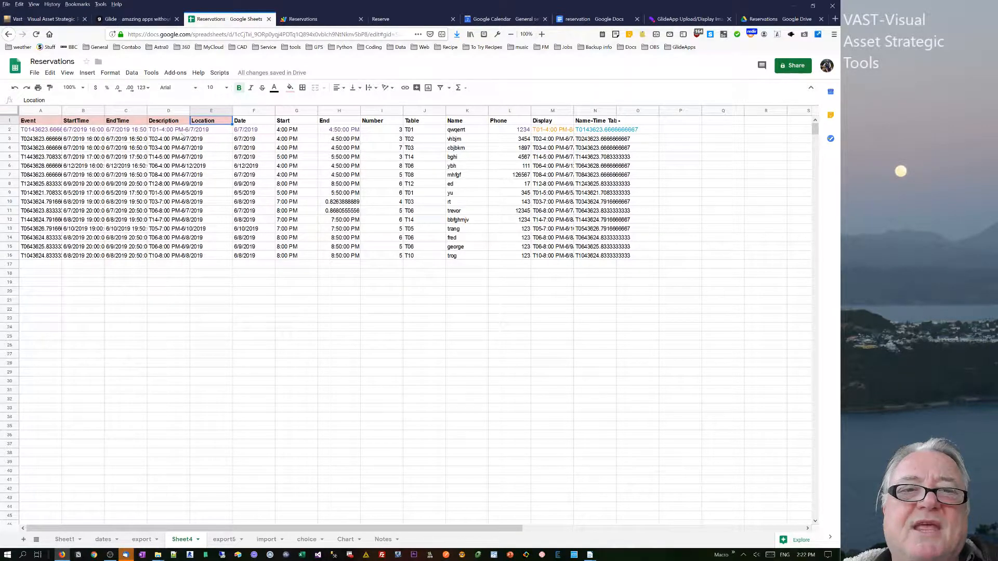
{"action": "left_click", "coordinate": [171, 134]}
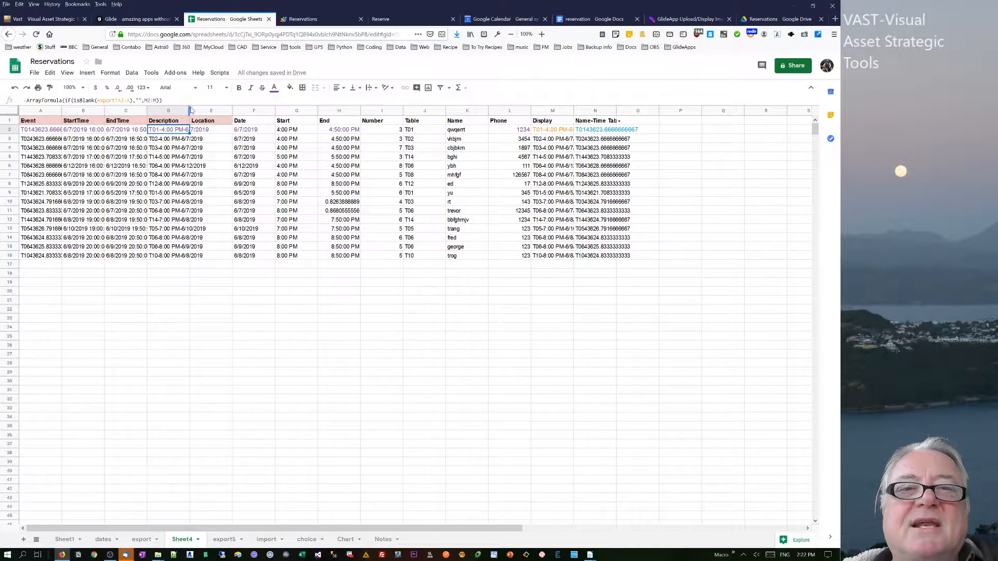
Widen the Description and Display columns and check their formulas.
{"action": "left_click_drag", "start_coordinate": [190, 110], "coordinate": [279, 110]}
{"action": "left_click_drag", "start_coordinate": [665, 110], "coordinate": [732, 110]}
{"action": "left_click", "coordinate": [667, 131]}
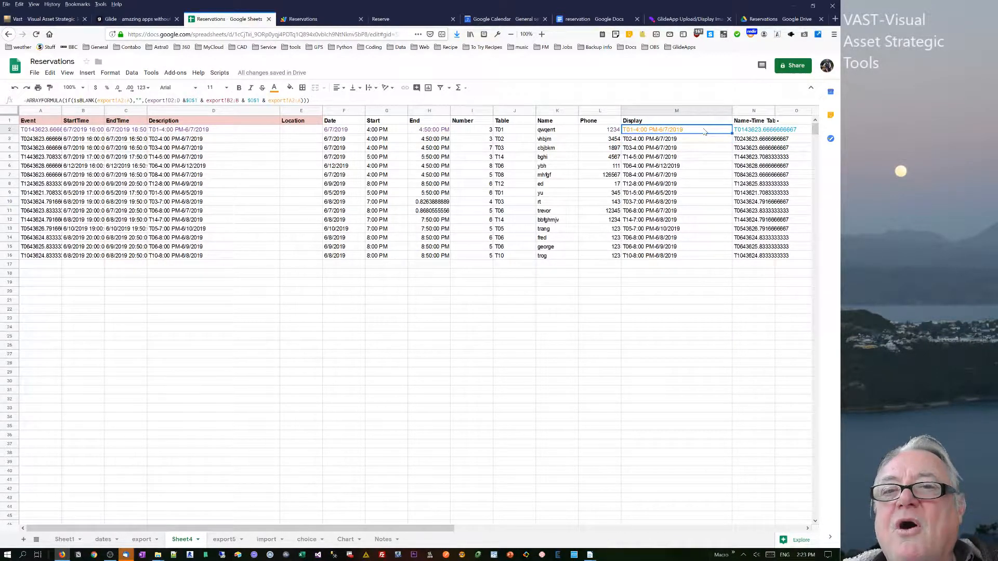
{"action": "left_click", "coordinate": [214, 132]}
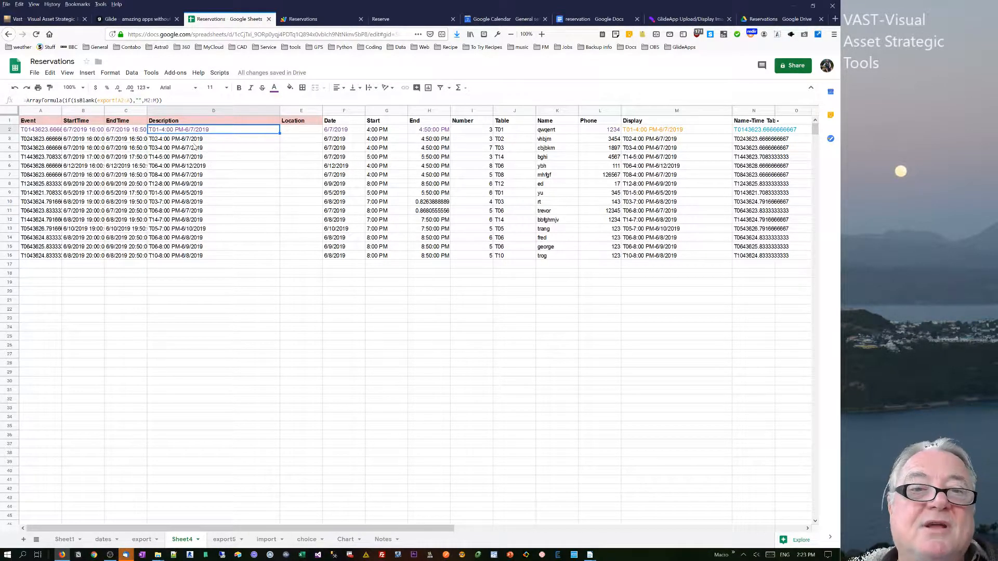
Inspect the formulas of the Display, Name, Number, Phone and Description columns on Sheet4.
{"action": "left_click", "coordinate": [707, 130]}
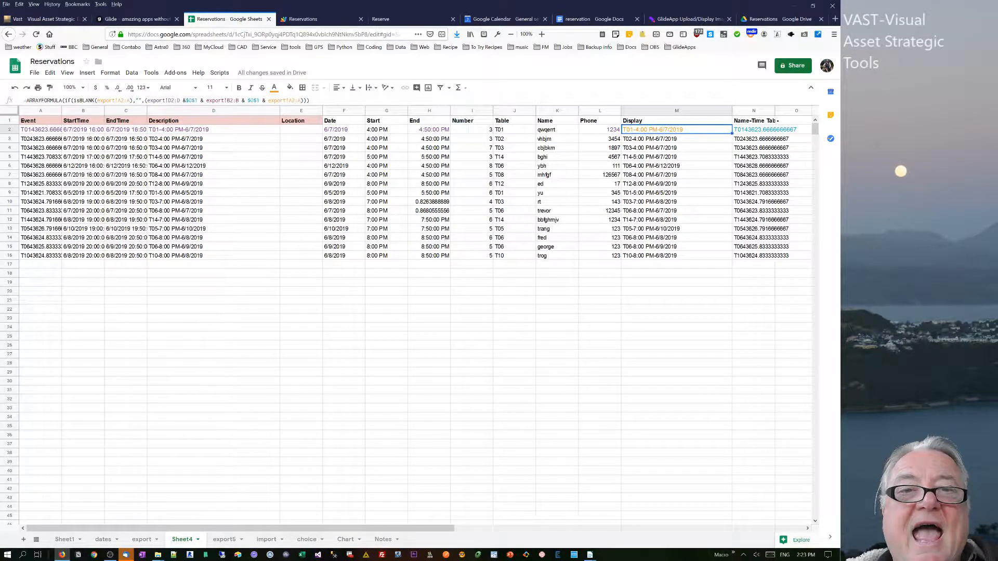
{"action": "left_click", "coordinate": [559, 132]}
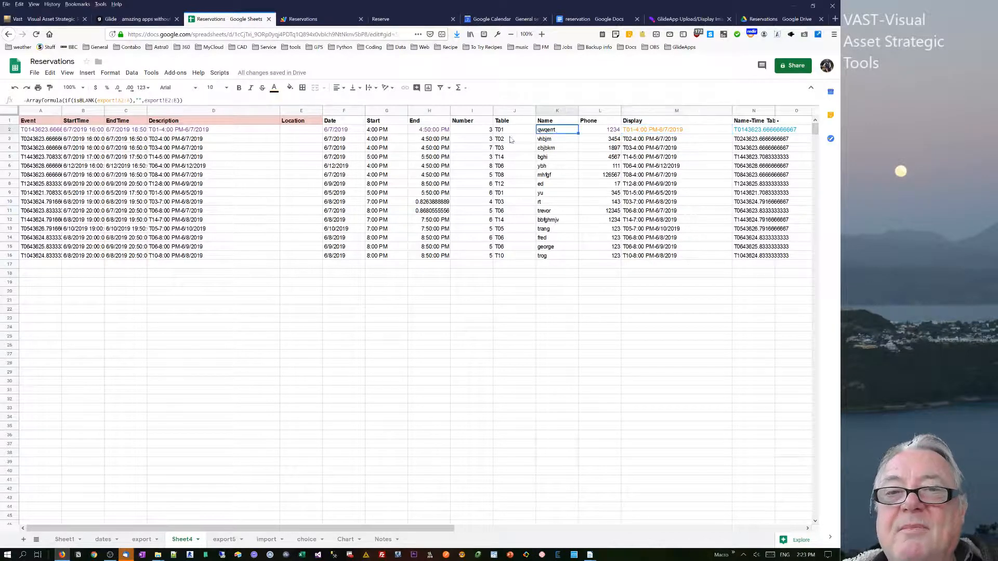
{"action": "left_click", "coordinate": [477, 133]}
{"action": "left_click", "coordinate": [605, 133]}
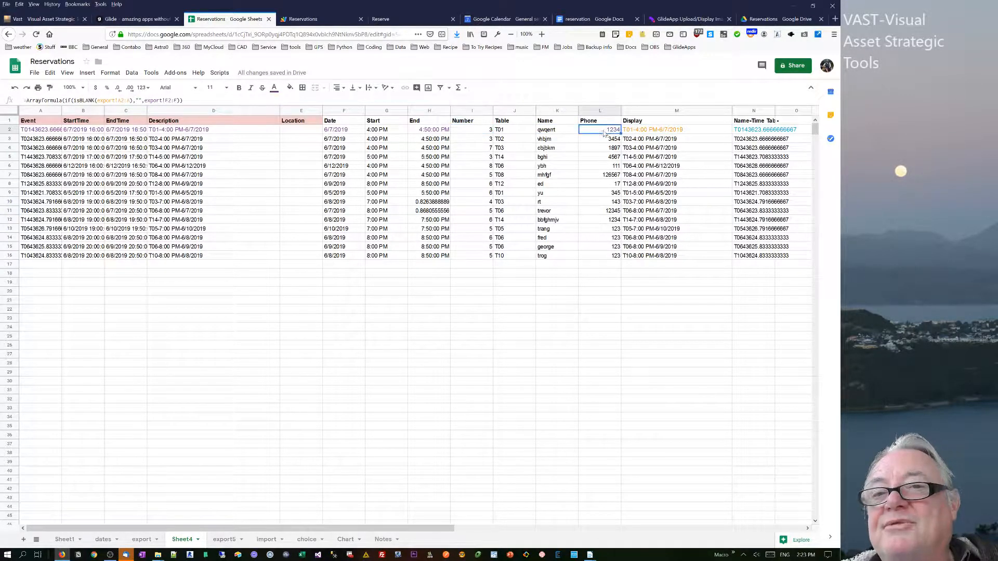
{"action": "left_click", "coordinate": [687, 134]}
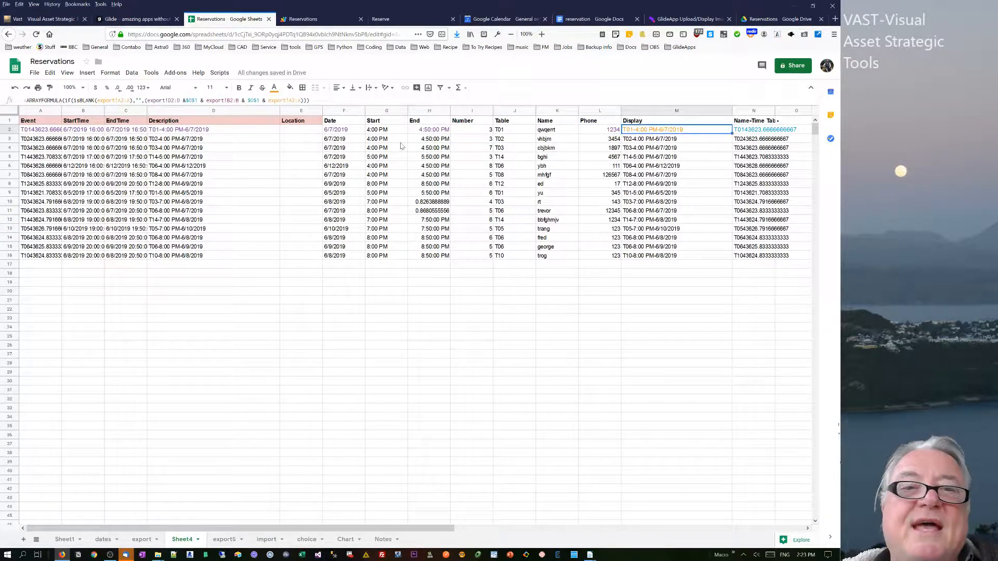
{"action": "left_click", "coordinate": [245, 131]}
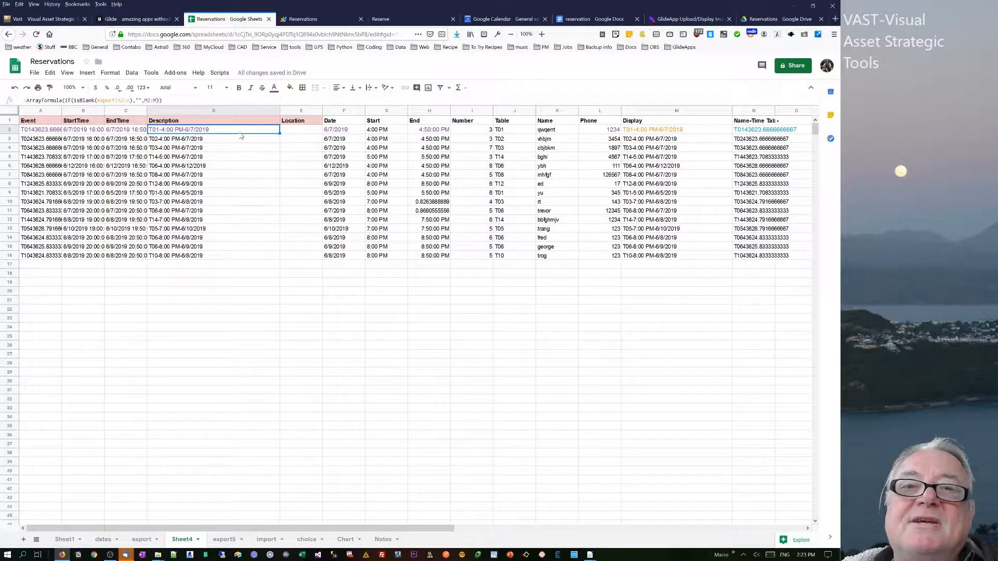
Review the addEvents function in the script editor, including the createEvent call and the Sheet4 check.
{"action": "left_click", "coordinate": [305, 21]}
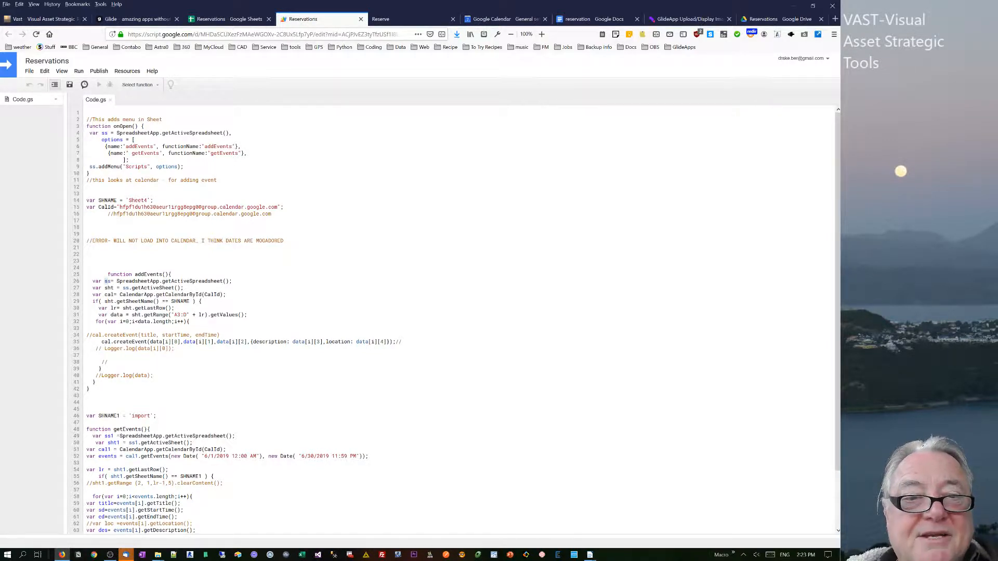
{"action": "left_click_drag", "start_coordinate": [105, 280], "coordinate": [184, 288]}
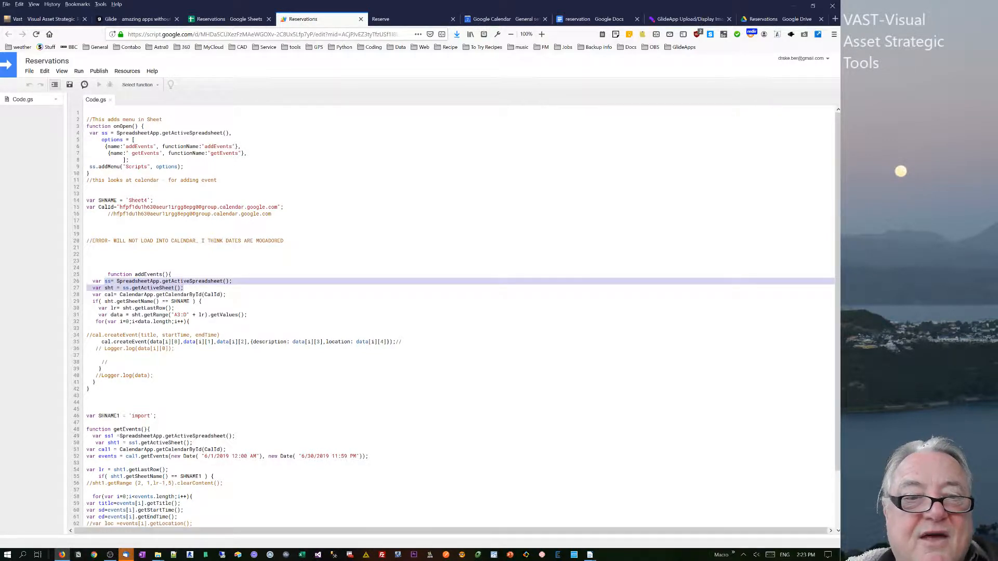
{"action": "left_click_drag", "start_coordinate": [174, 316], "coordinate": [189, 316]}
{"action": "left_click_drag", "start_coordinate": [133, 342], "coordinate": [209, 342]}
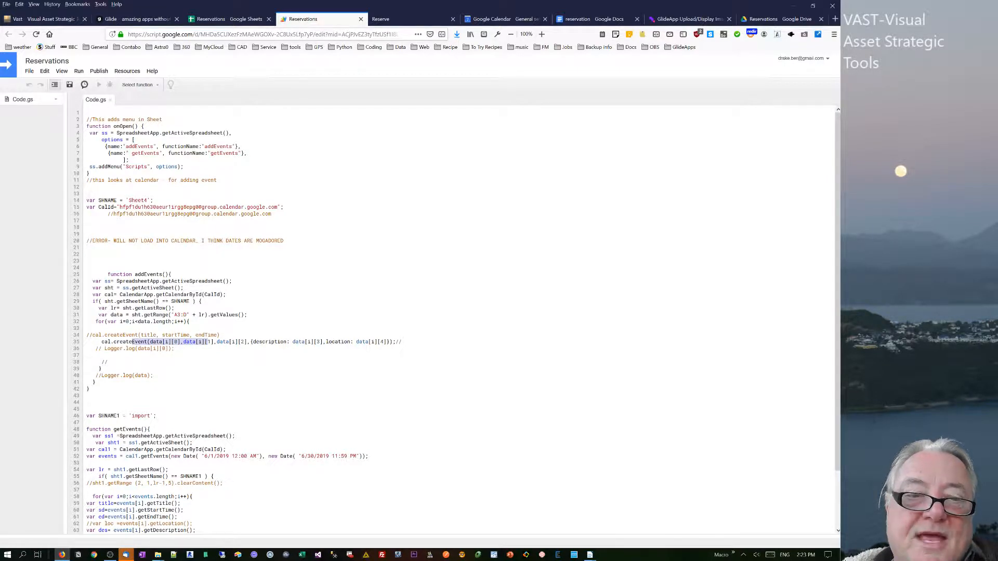
{"action": "left_click", "coordinate": [152, 342]}
{"action": "left_click_drag", "start_coordinate": [173, 342], "coordinate": [241, 342]}
{"action": "left_click", "coordinate": [251, 342]}
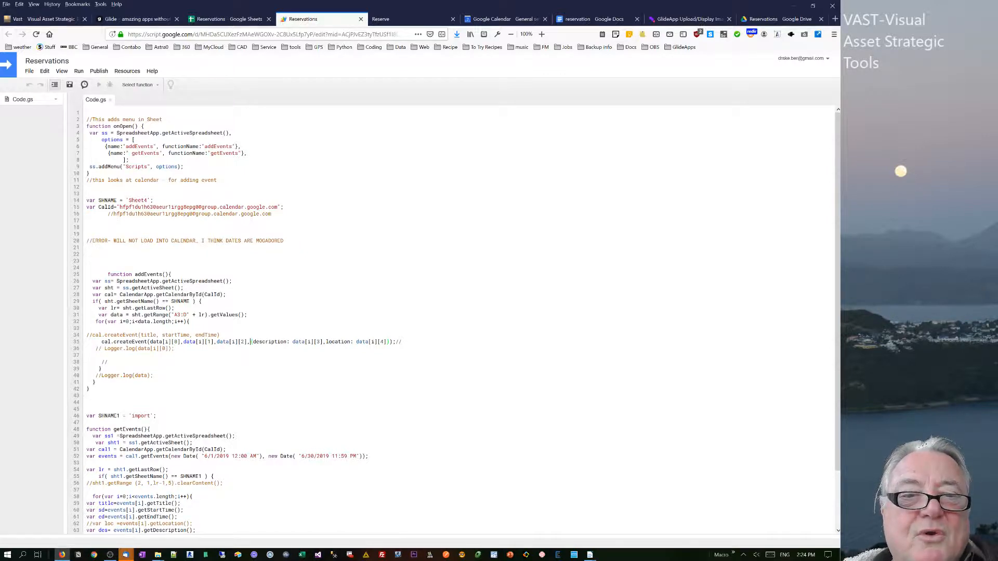
{"action": "left_click_drag", "start_coordinate": [191, 302], "coordinate": [90, 302]}
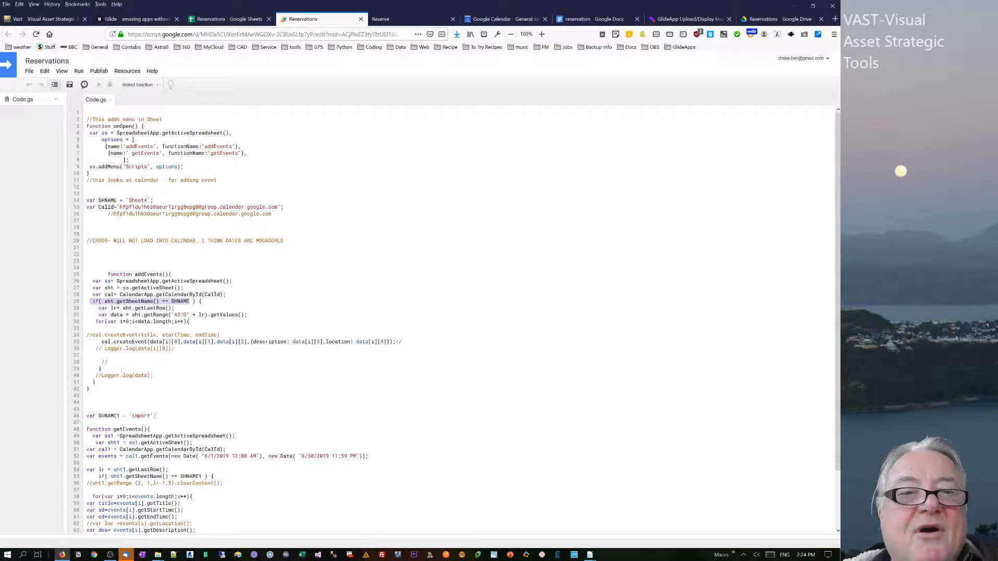
{"action": "left_click_drag", "start_coordinate": [151, 200], "coordinate": [114, 200]}
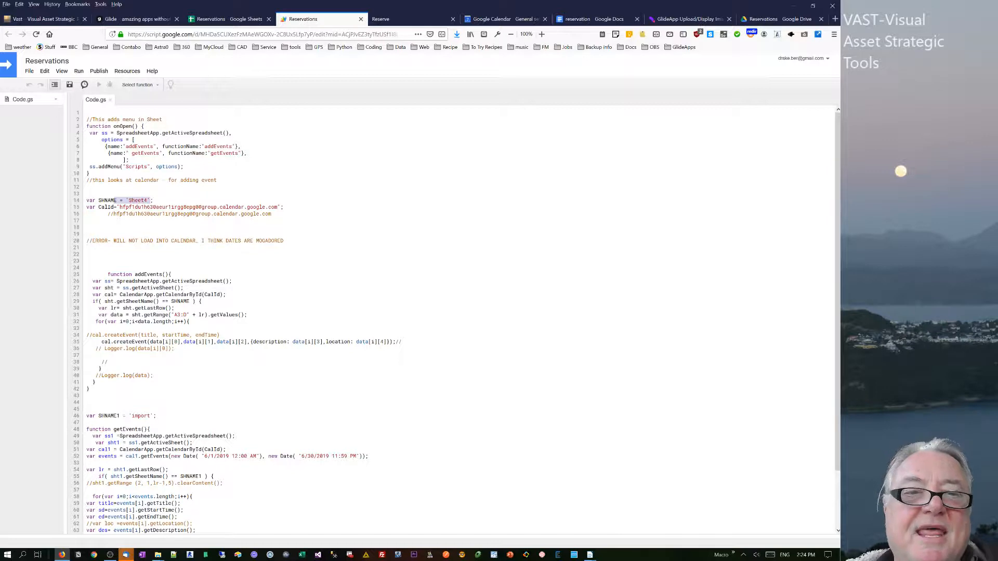
Review the calendar ID variable and the getEvents function code.
{"action": "left_click", "coordinate": [99, 207]}
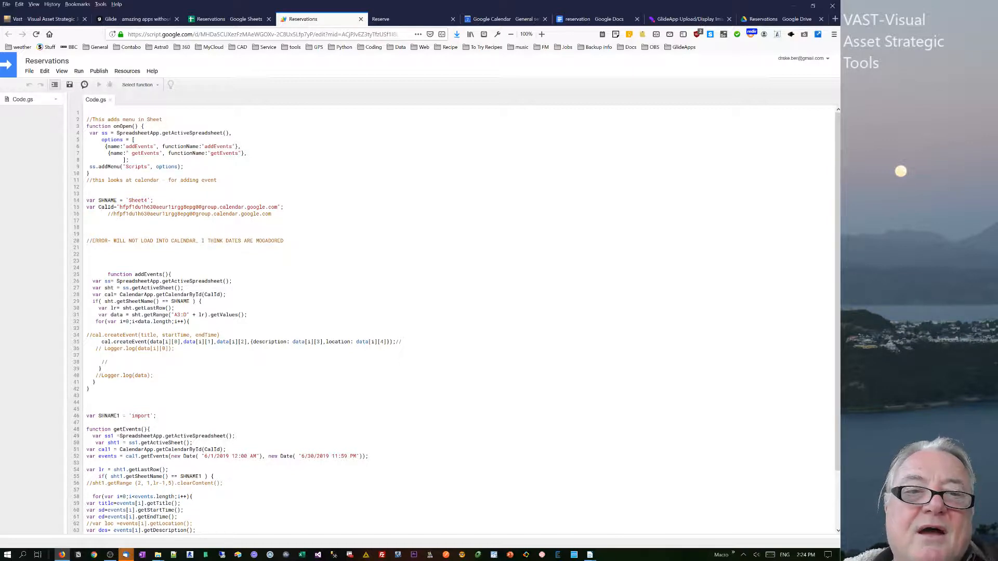
{"action": "left_click_drag", "start_coordinate": [97, 207], "coordinate": [280, 202]}
{"action": "left_click", "coordinate": [120, 207]}
{"action": "left_click", "coordinate": [104, 254]}
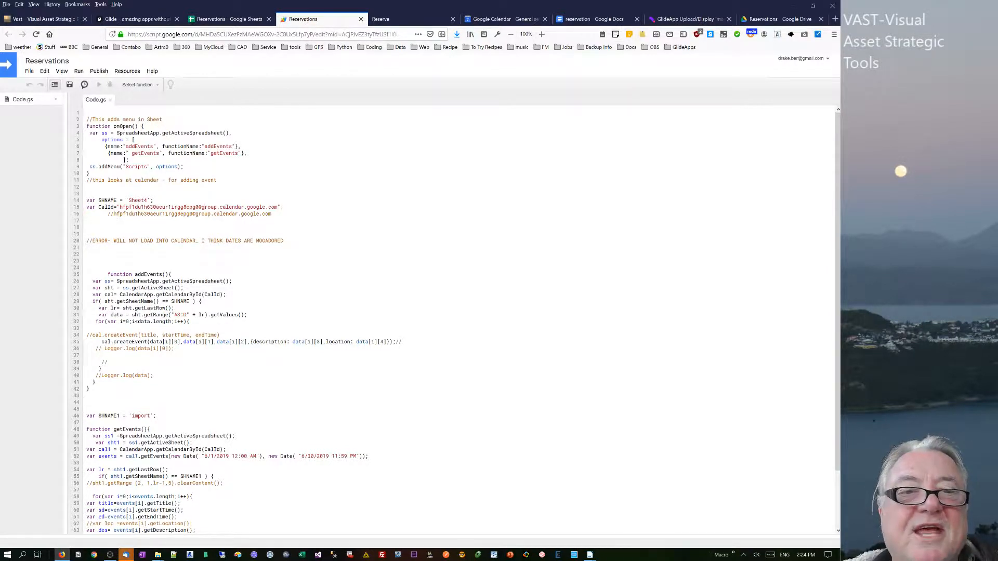
{"action": "left_click_drag", "start_coordinate": [96, 267], "coordinate": [160, 282]}
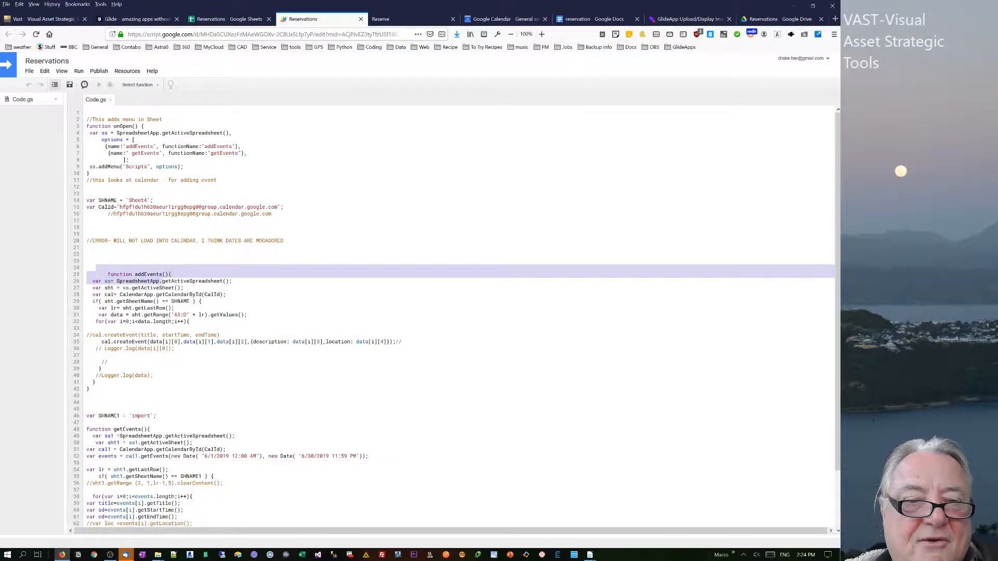
{"action": "left_click", "coordinate": [151, 436]}
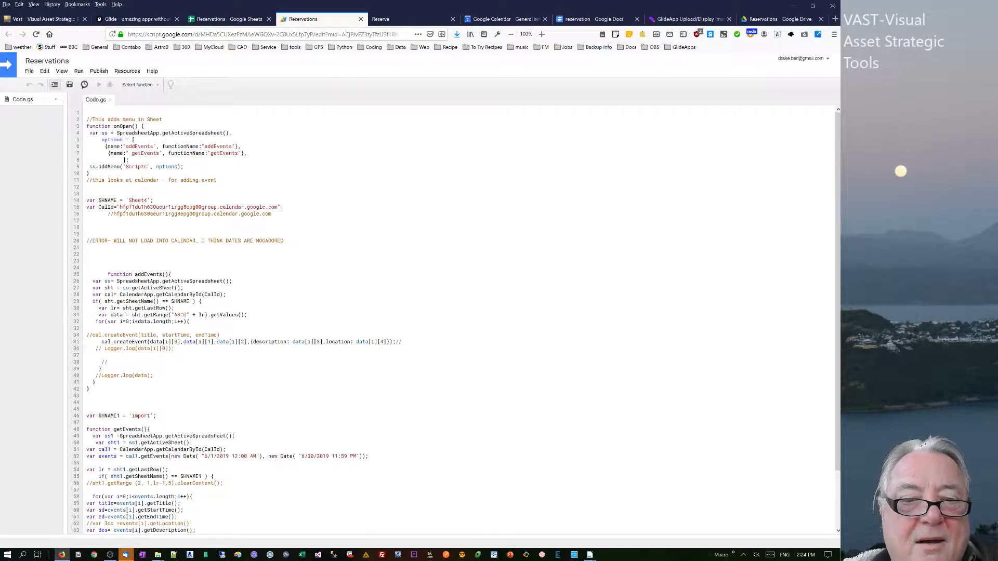
{"action": "left_click_drag", "start_coordinate": [223, 450], "coordinate": [205, 449]}
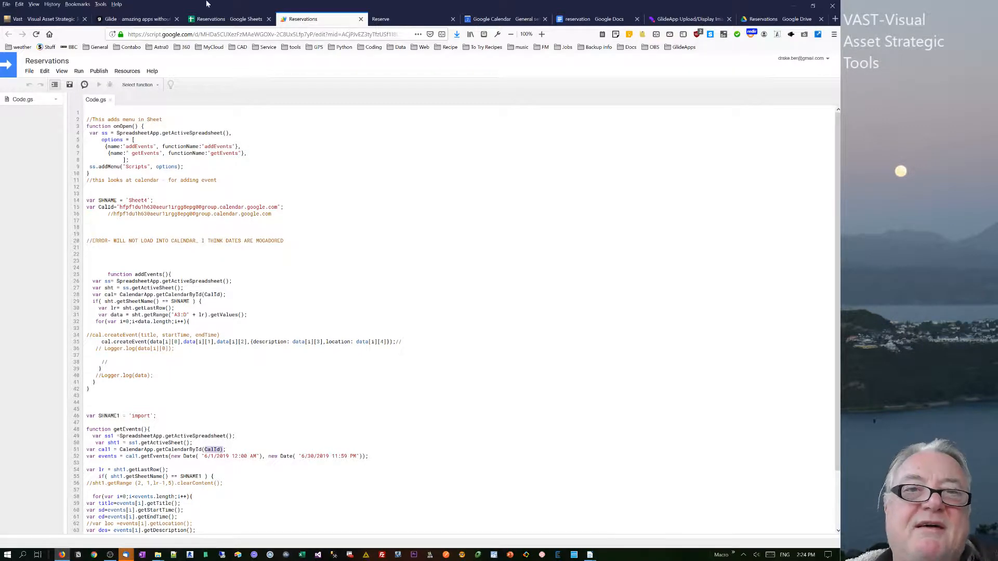
Clear all event rows below the headers on the import sheet.
{"action": "left_click", "coordinate": [220, 21]}
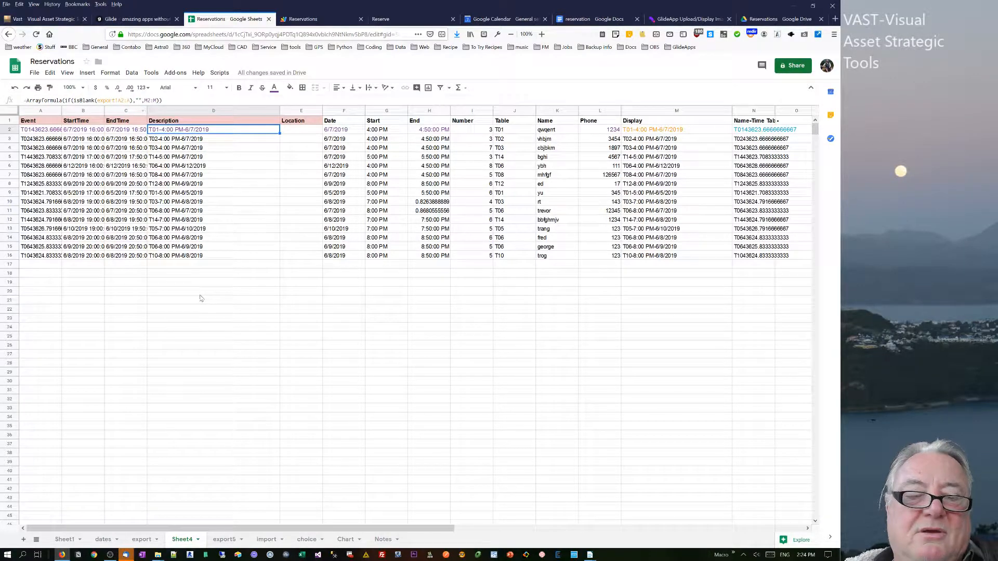
{"action": "left_click", "coordinate": [266, 540]}
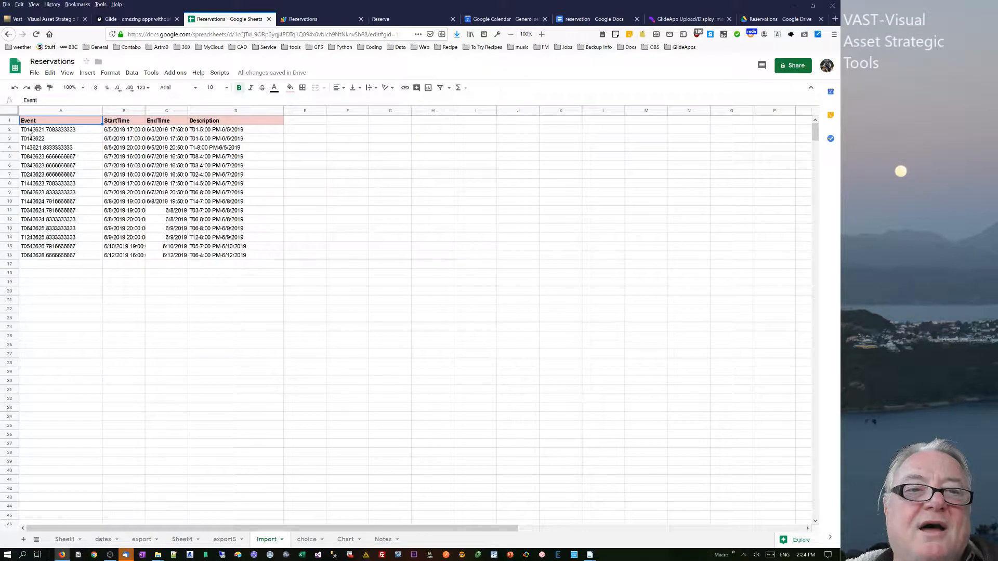
{"action": "left_click_drag", "start_coordinate": [39, 130], "coordinate": [266, 258]}
{"action": "key", "text": "Delete"}
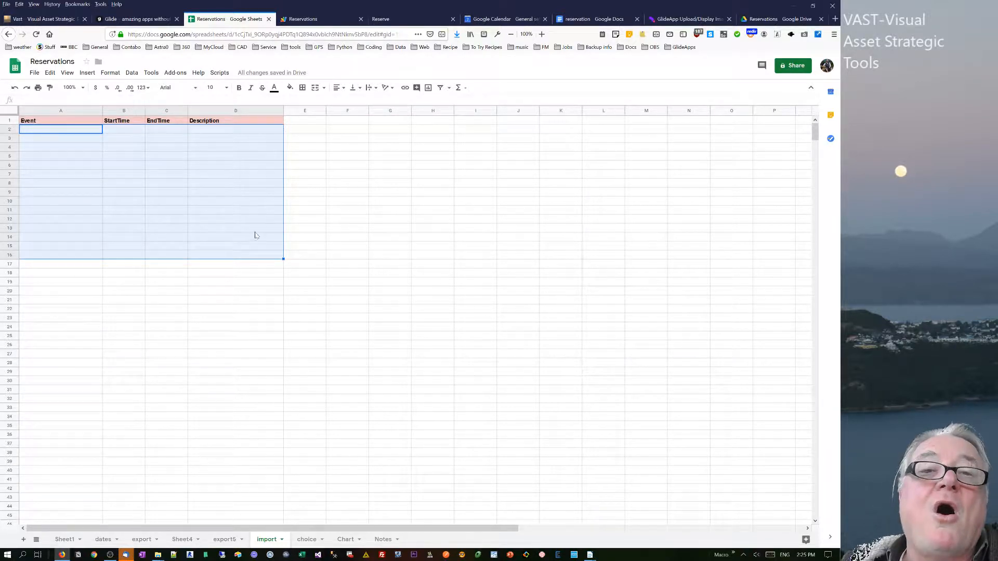
Change the getEvents start date in the script to '6/7/2019 12:00 AM'.
{"action": "left_click", "coordinate": [309, 19]}
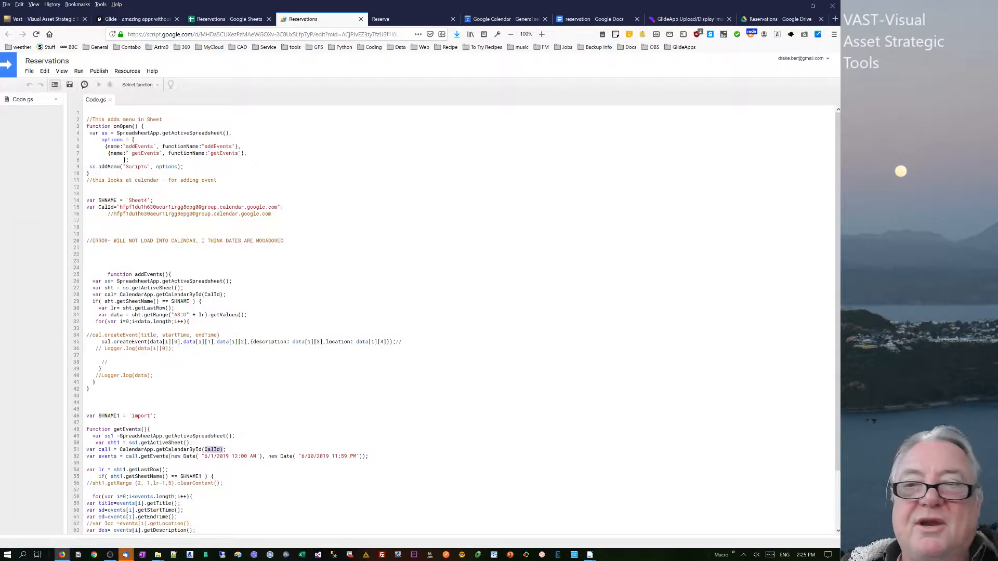
{"action": "scroll", "coordinate": [840, 183], "scroll_direction": "down", "scroll_amount": 3}
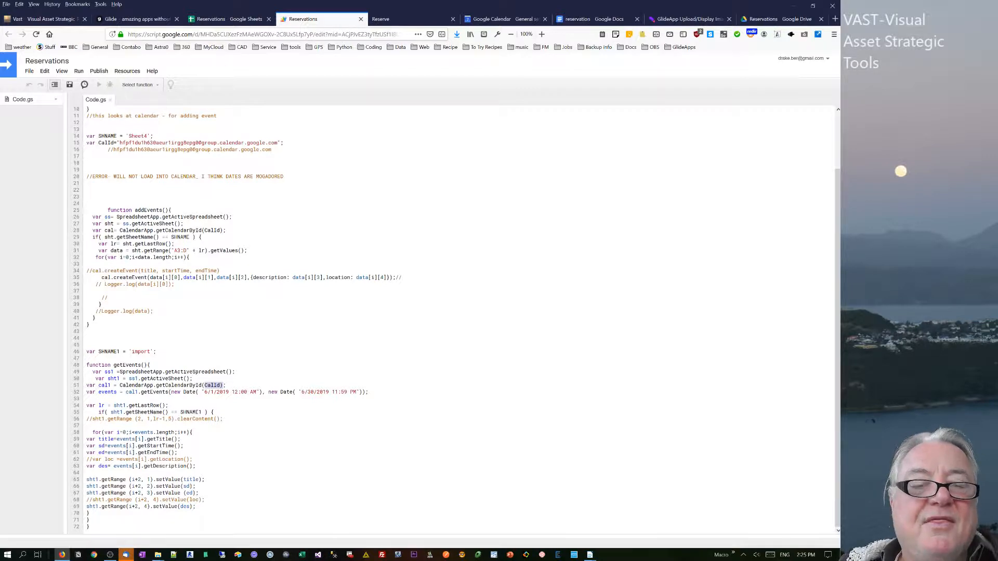
{"action": "left_click_drag", "start_coordinate": [204, 392], "coordinate": [226, 392]}
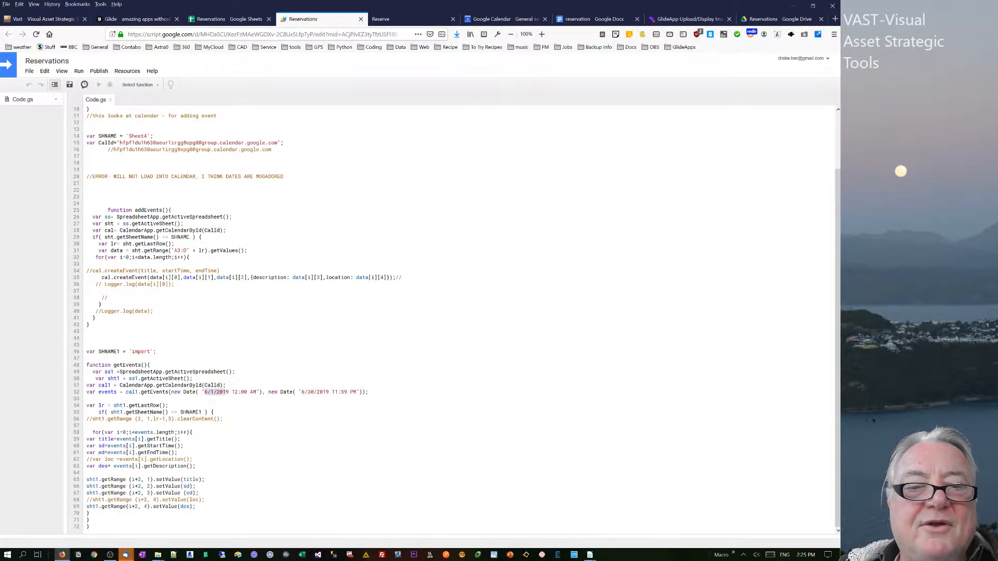
{"action": "left_click", "coordinate": [215, 393]}
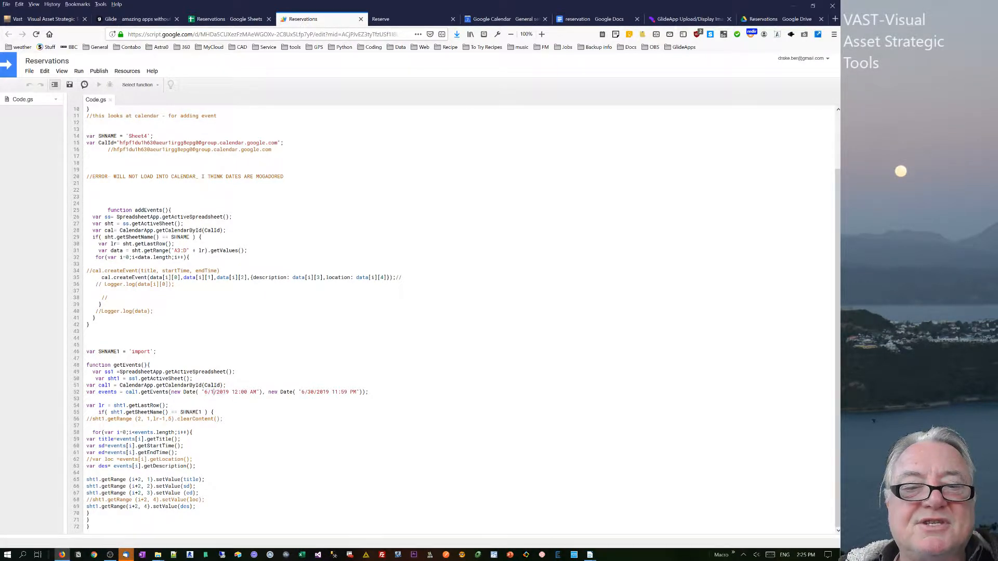
{"action": "key", "text": "BackSpace"}
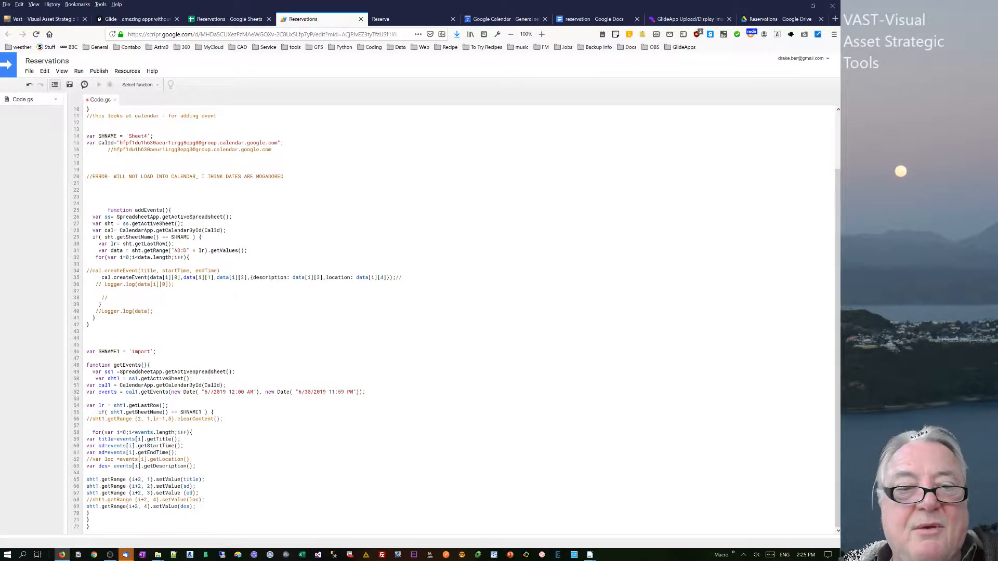
{"action": "type", "text": "7"}
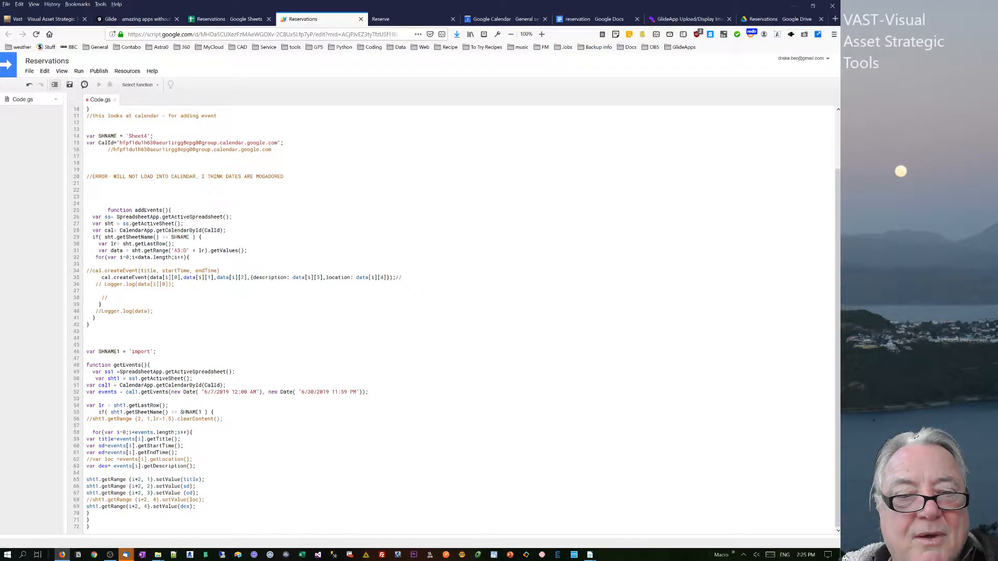
Review the setValue lines of getEvents and the Scripts menu entries defined in onOpen.
{"action": "left_click_drag", "start_coordinate": [89, 479], "coordinate": [182, 473]}
{"action": "left_click", "coordinate": [135, 486]}
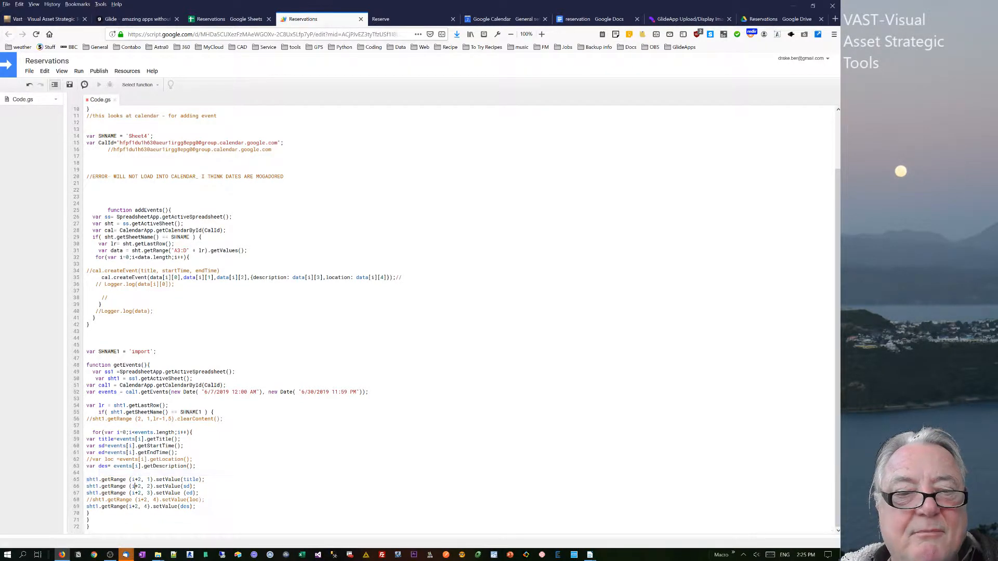
{"action": "left_click", "coordinate": [229, 19]}
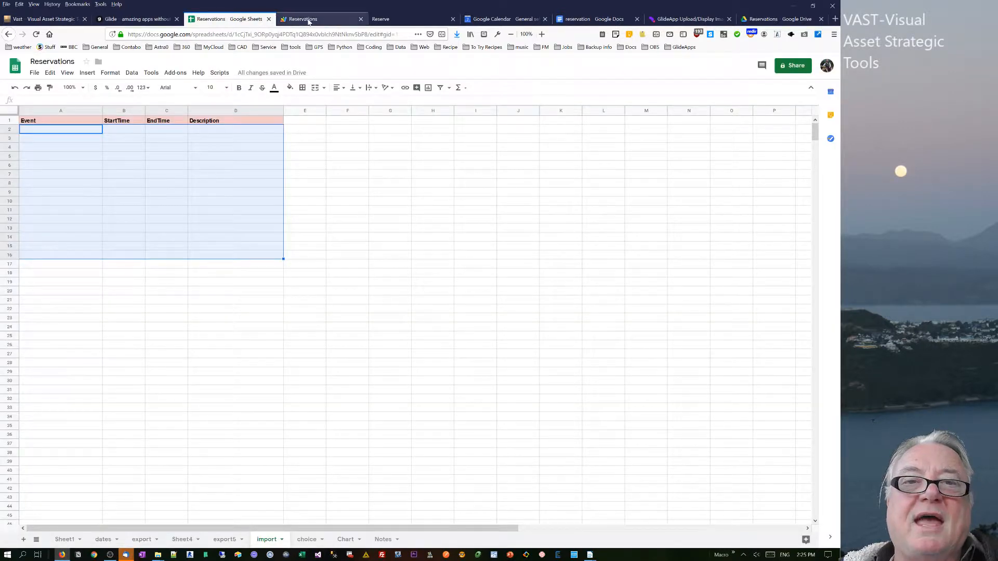
{"action": "left_click", "coordinate": [291, 18]}
{"action": "left_click", "coordinate": [228, 21]}
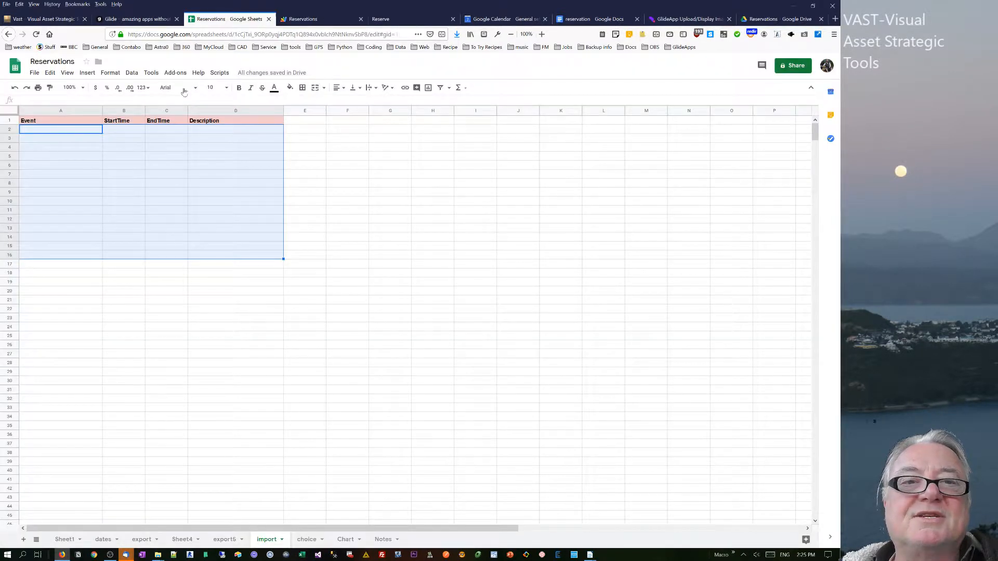
{"action": "left_click", "coordinate": [303, 19]}
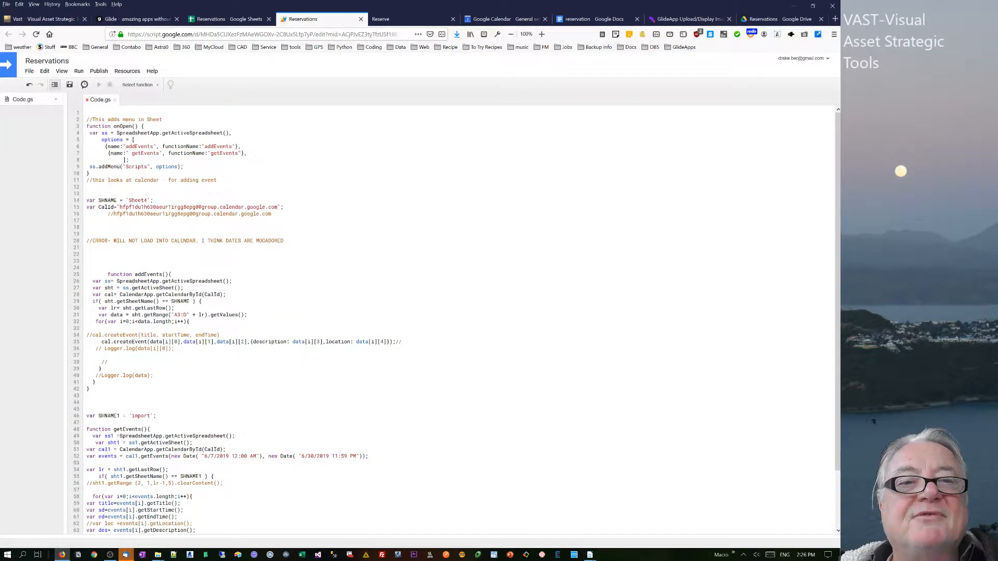
{"action": "left_click_drag", "start_coordinate": [123, 146], "coordinate": [233, 153]}
{"action": "left_click", "coordinate": [204, 147]}
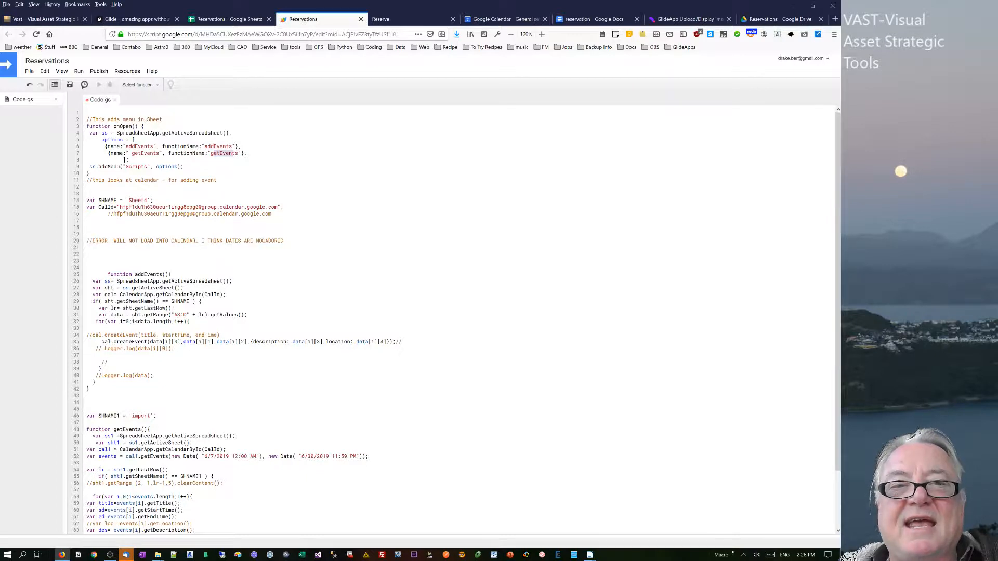
Run getEvents from the Scripts menu to import calendar events into the import sheet.
{"action": "left_click", "coordinate": [219, 19]}
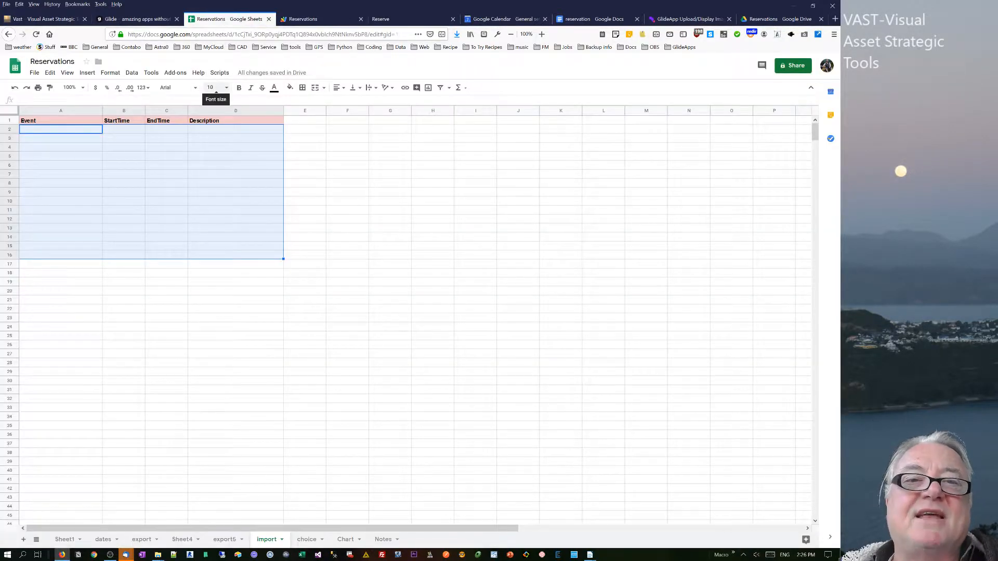
{"action": "left_click", "coordinate": [266, 167]}
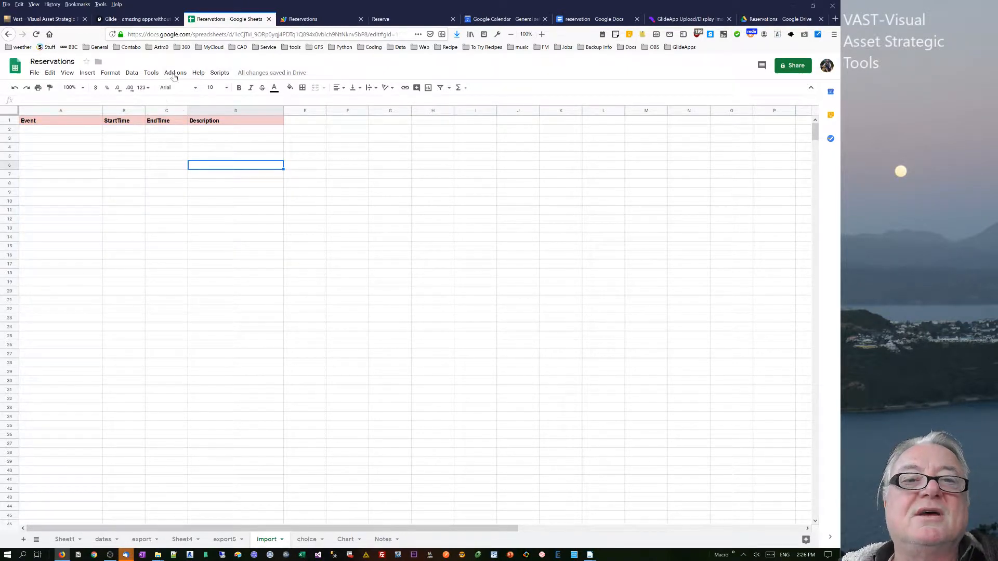
{"action": "left_click", "coordinate": [220, 73]}
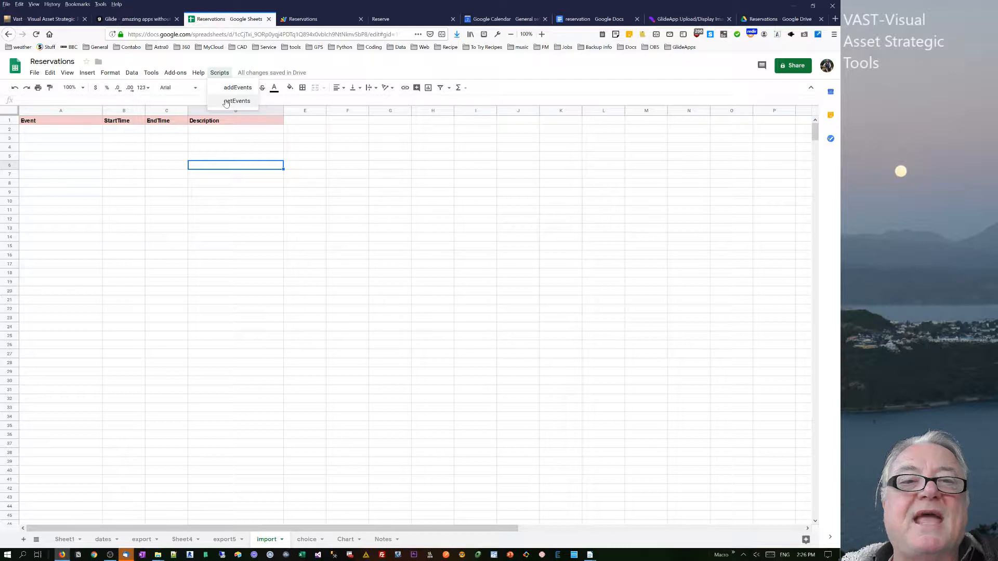
{"action": "left_click", "coordinate": [226, 101]}
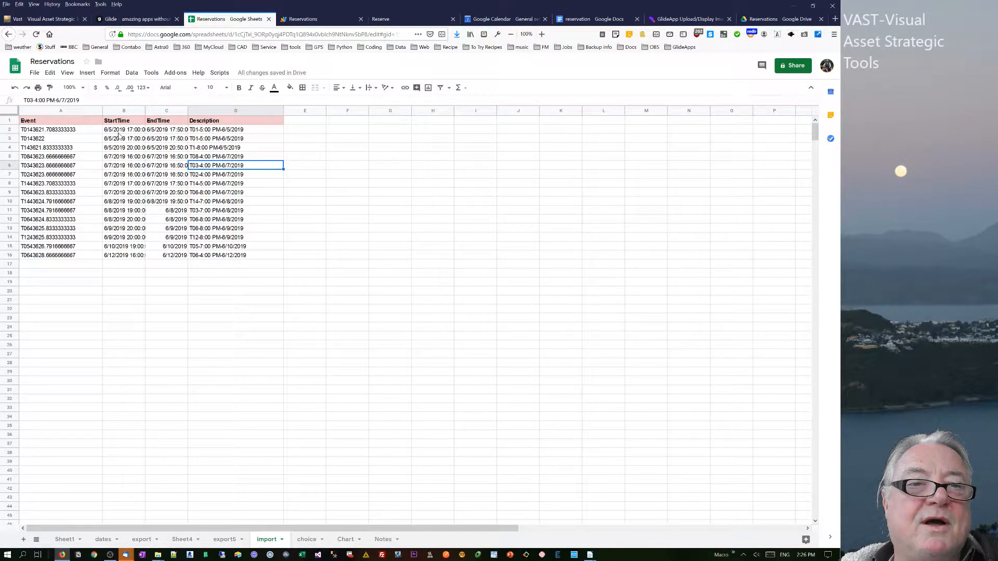
{"action": "left_click", "coordinate": [297, 21]}
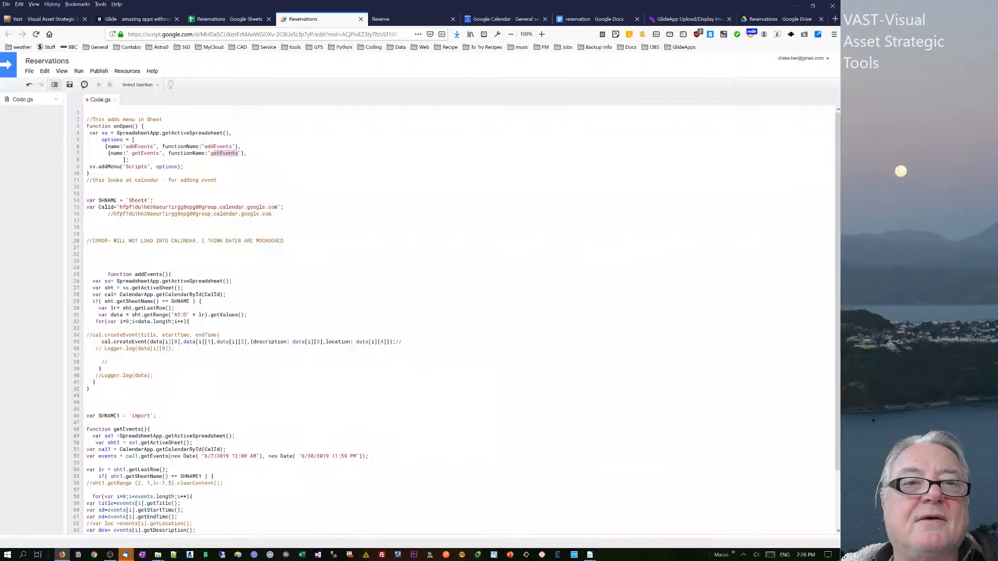
Save the script and clear all event rows below the headers on the import sheet.
{"action": "left_click", "coordinate": [70, 87]}
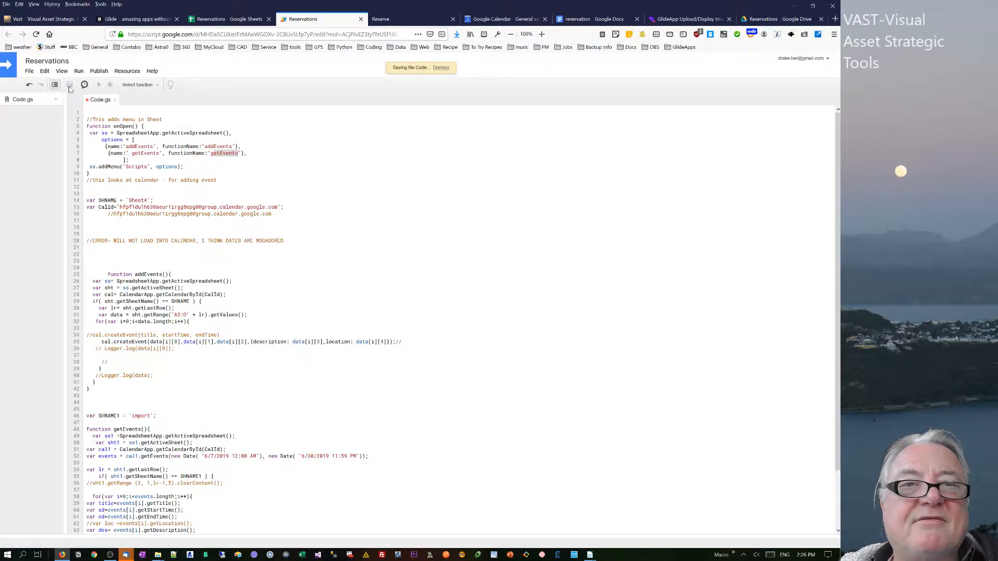
{"action": "left_click", "coordinate": [229, 18]}
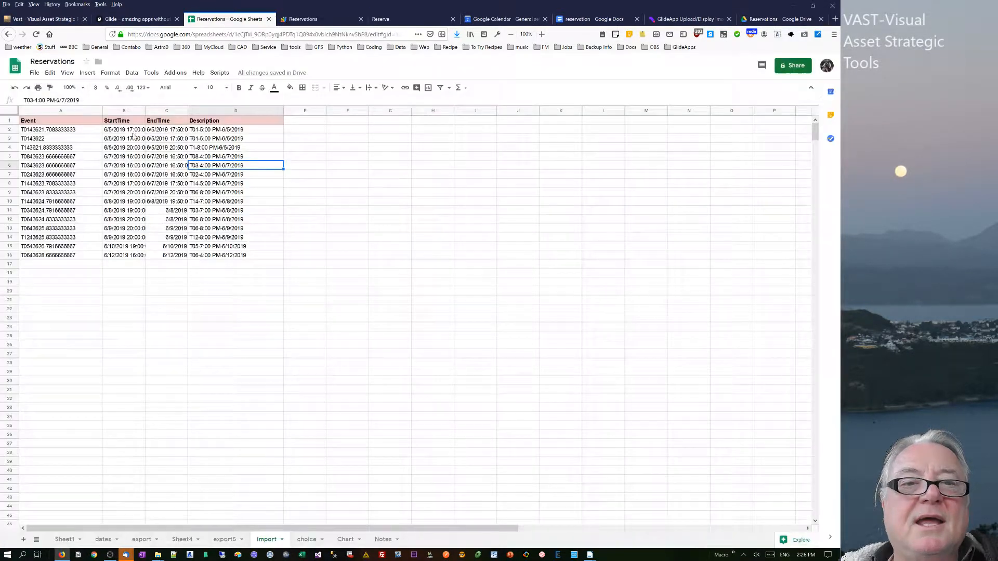
{"action": "left_click_drag", "start_coordinate": [51, 131], "coordinate": [236, 251]}
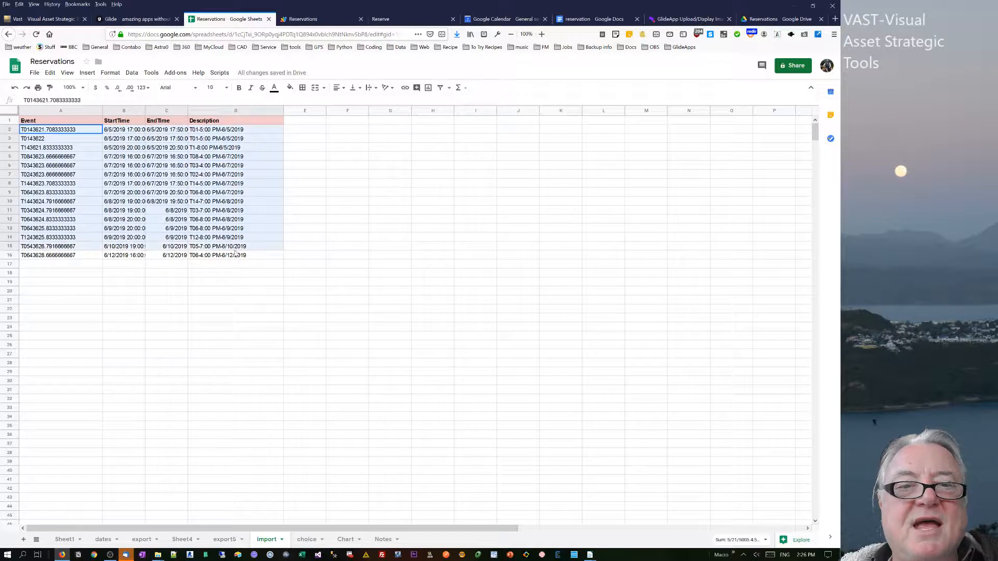
{"action": "key", "text": "Delete"}
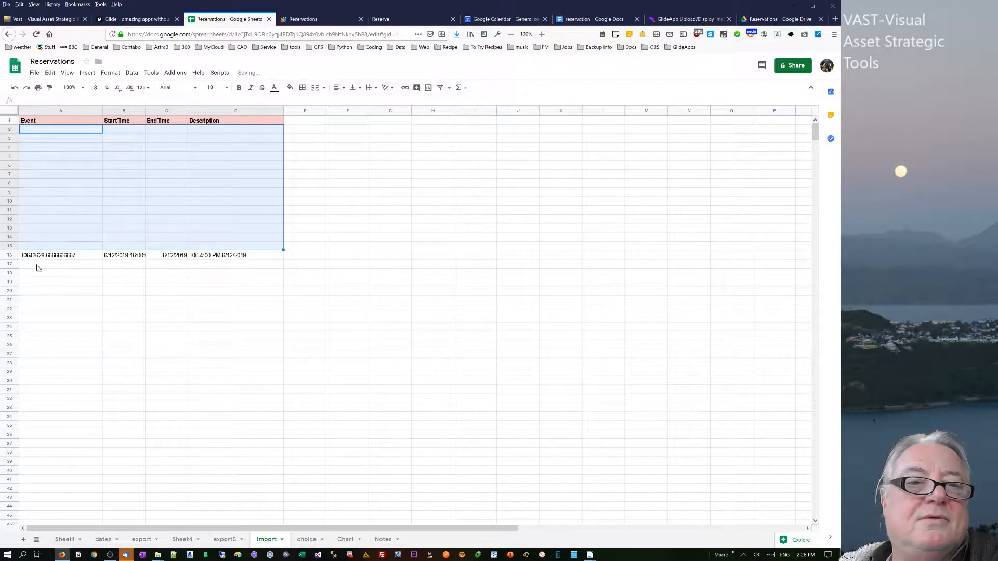
{"action": "left_click_drag", "start_coordinate": [40, 256], "coordinate": [234, 257]}
{"action": "key", "text": "Delete"}
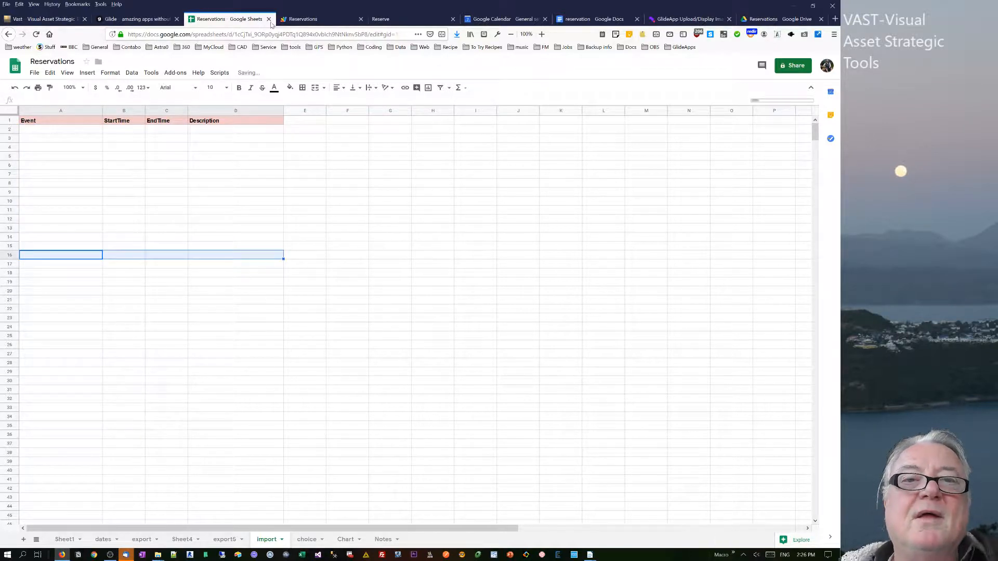
Run getEvents from the Scripts menu and inspect the imported start and end times.
{"action": "left_click", "coordinate": [222, 74]}
{"action": "left_click", "coordinate": [232, 100]}
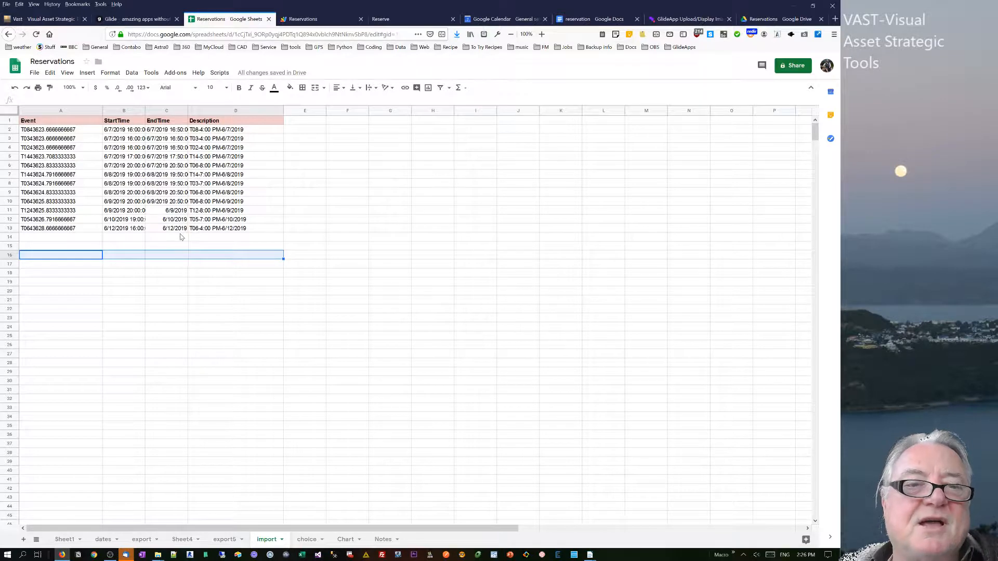
{"action": "left_click", "coordinate": [40, 141]}
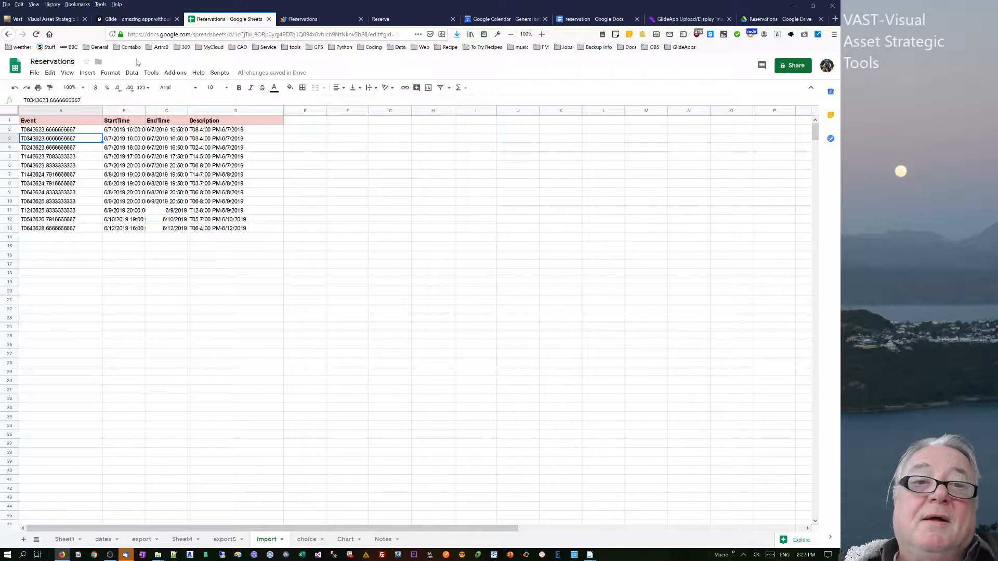
{"action": "left_click", "coordinate": [164, 175]}
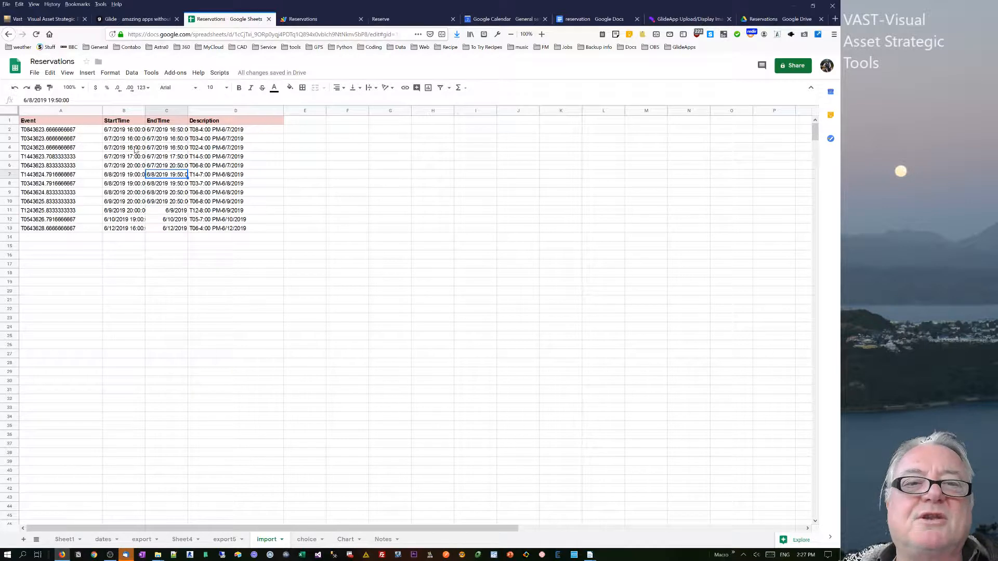
{"action": "left_click", "coordinate": [134, 140]}
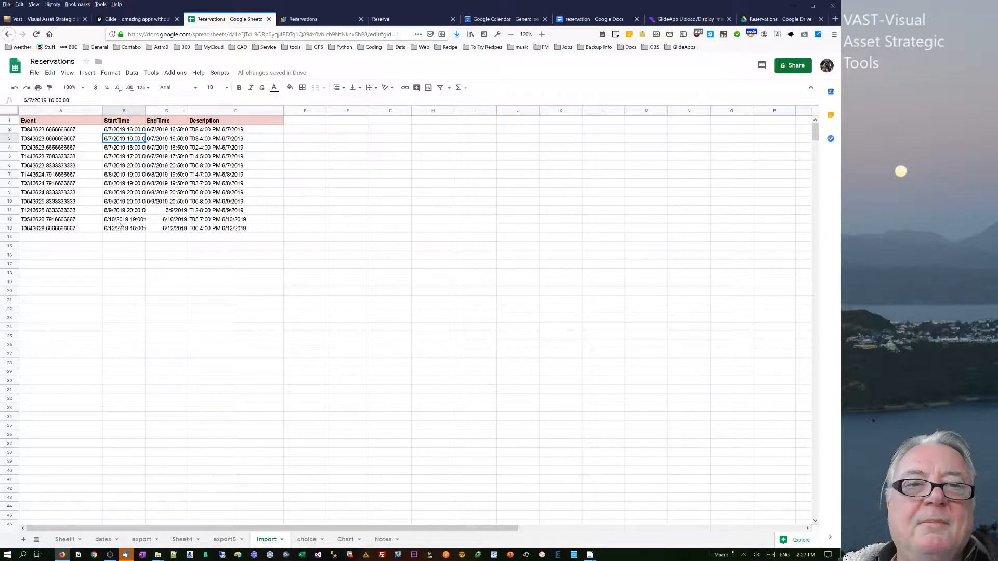
{"action": "left_click", "coordinate": [119, 194]}
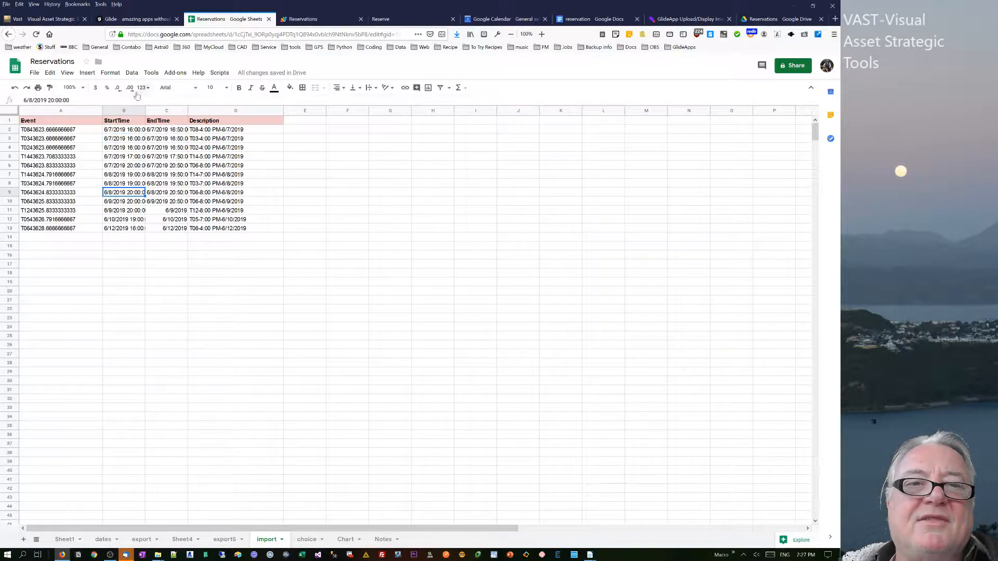
Run addEvents from the Scripts menu to push the sheet's events to the calendar.
{"action": "left_click", "coordinate": [204, 20]}
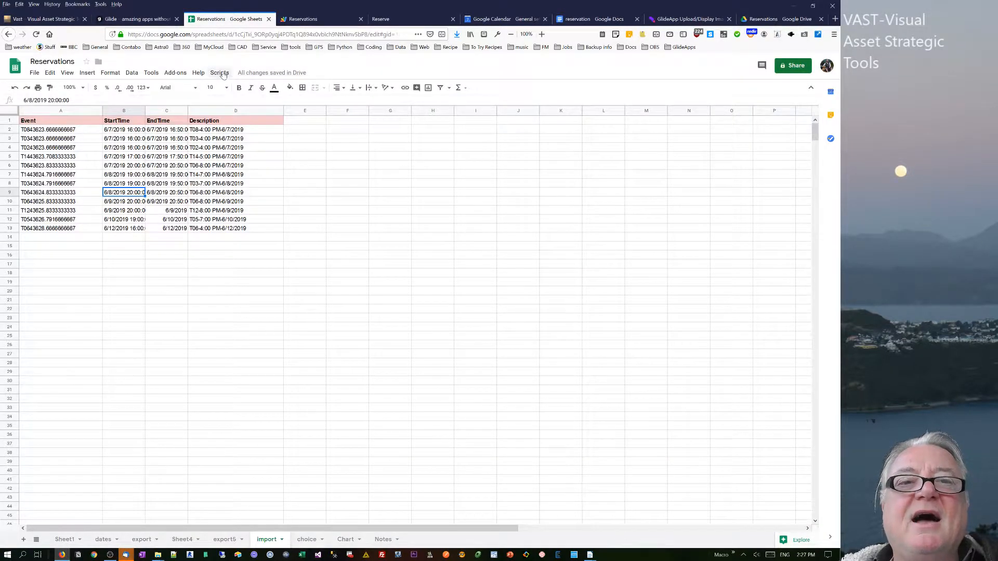
{"action": "left_click", "coordinate": [220, 73]}
{"action": "left_click", "coordinate": [232, 103]}
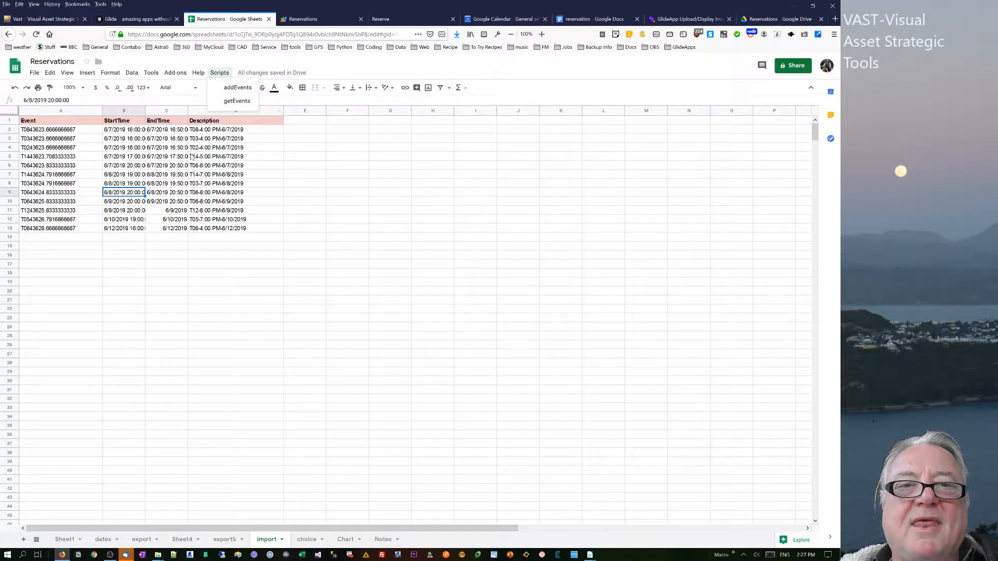
{"action": "left_click", "coordinate": [219, 72]}
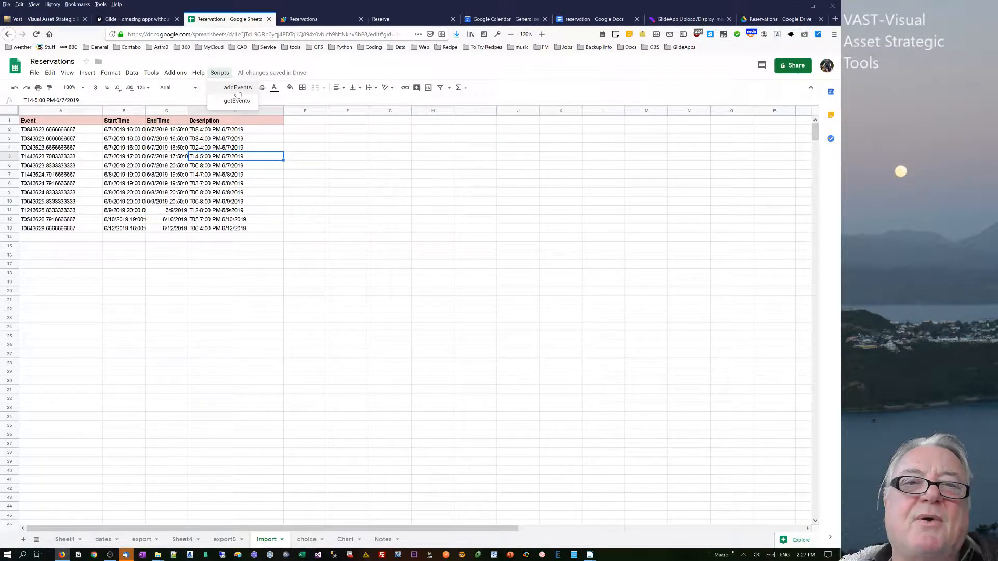
{"action": "left_click", "coordinate": [237, 88]}
Open the current project's triggers page and return to the script editor.
{"action": "left_click", "coordinate": [312, 19]}
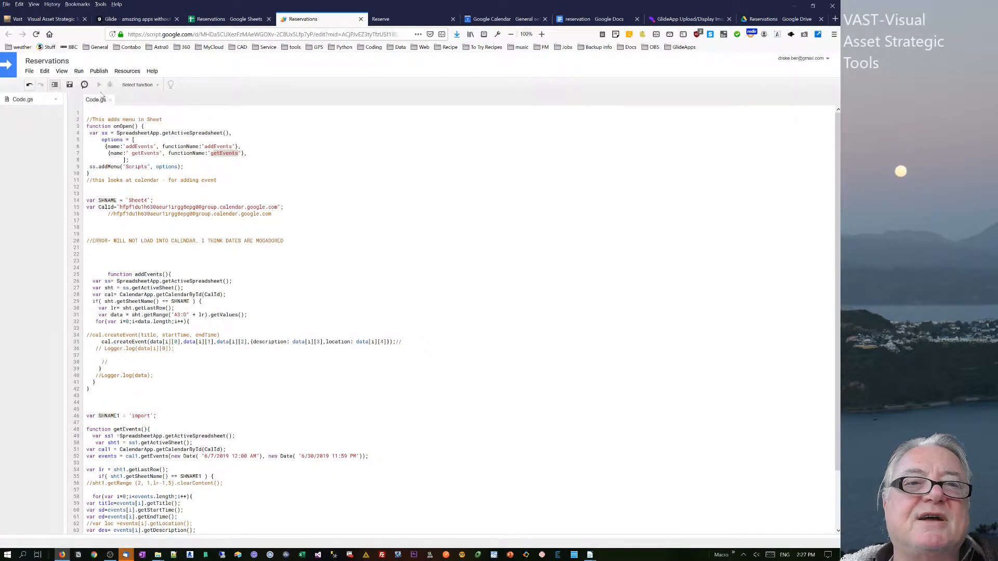
{"action": "left_click", "coordinate": [84, 85]}
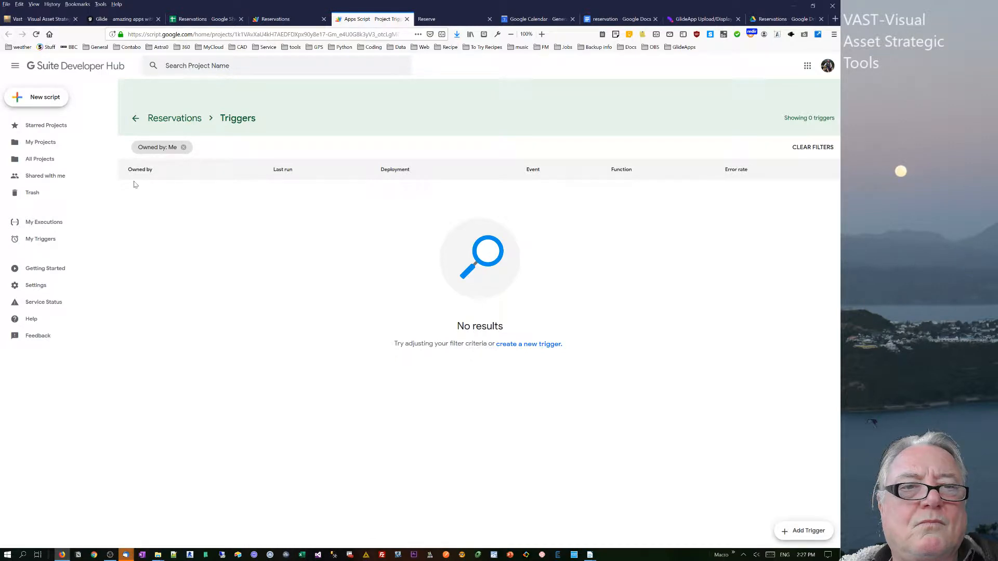
{"action": "left_click", "coordinate": [213, 19]}
{"action": "left_click", "coordinate": [276, 20]}
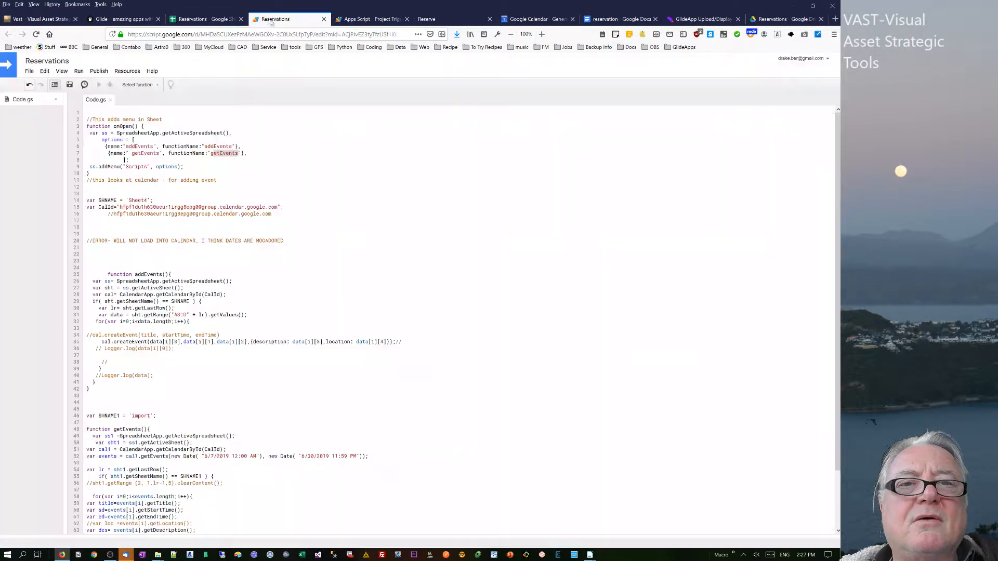
Select addEvents as the function to run in the script editor.
{"action": "left_click", "coordinate": [138, 85]}
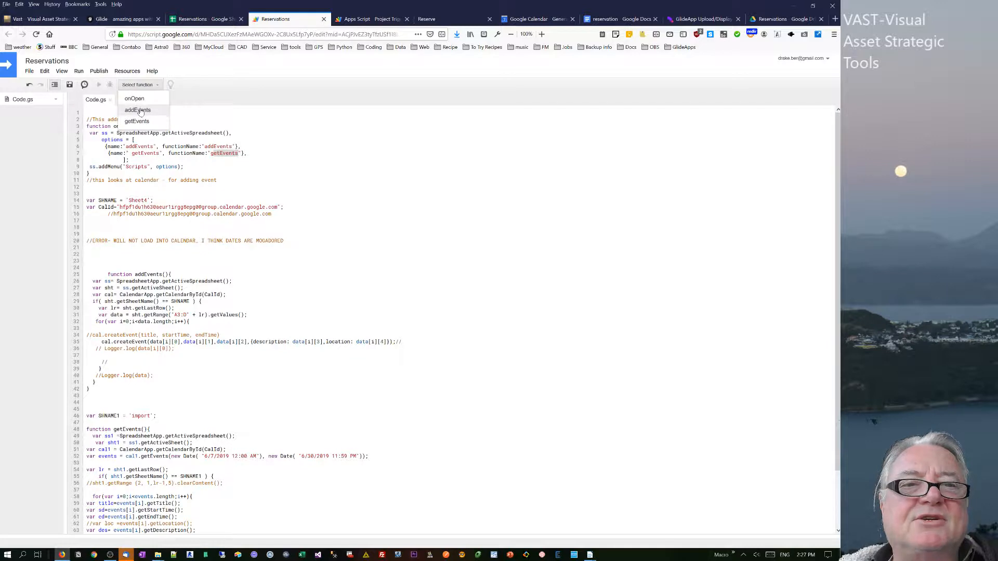
{"action": "left_click", "coordinate": [138, 110]}
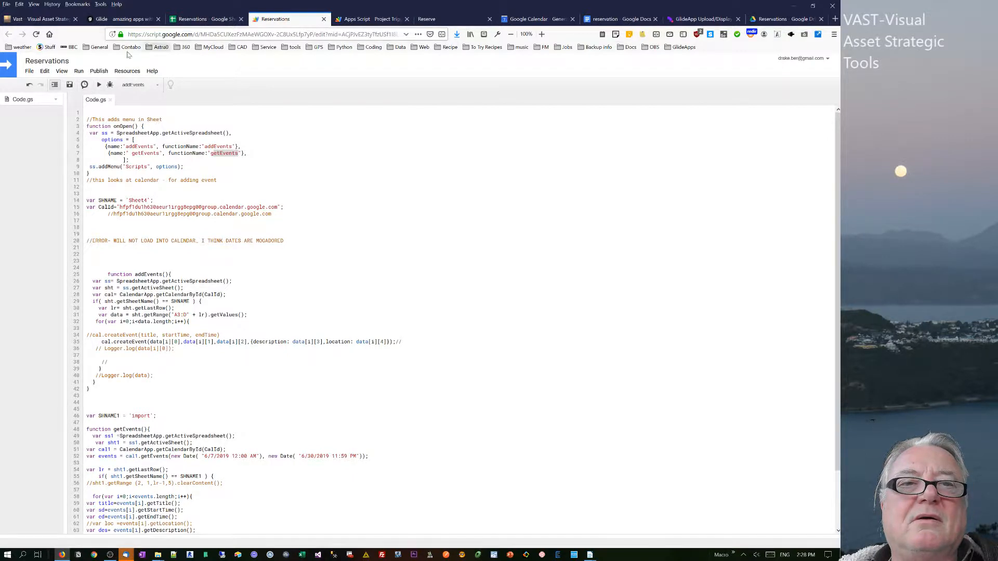
{"action": "left_click", "coordinate": [84, 84]}
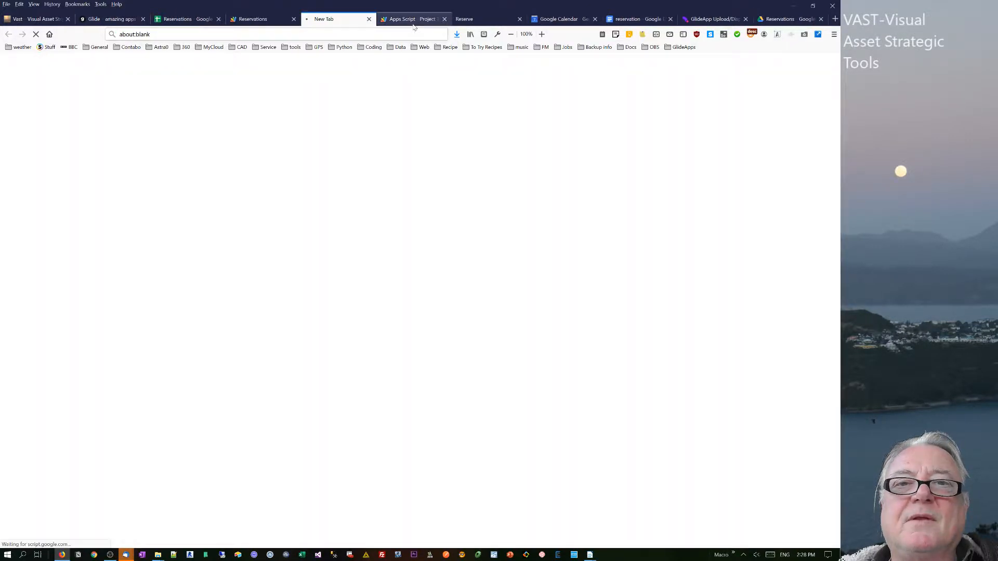
{"action": "left_click", "coordinate": [444, 19]}
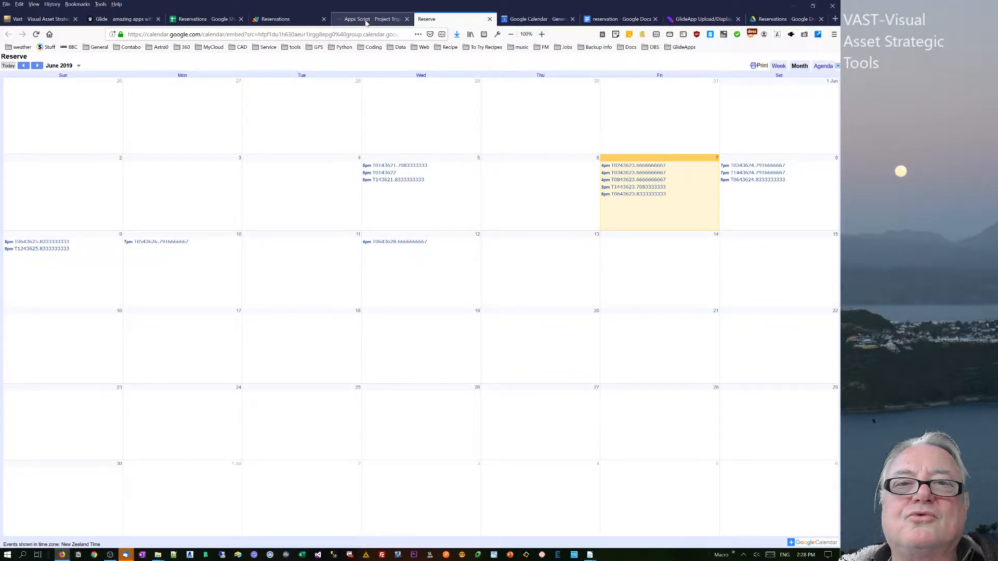
{"action": "left_click", "coordinate": [366, 21]}
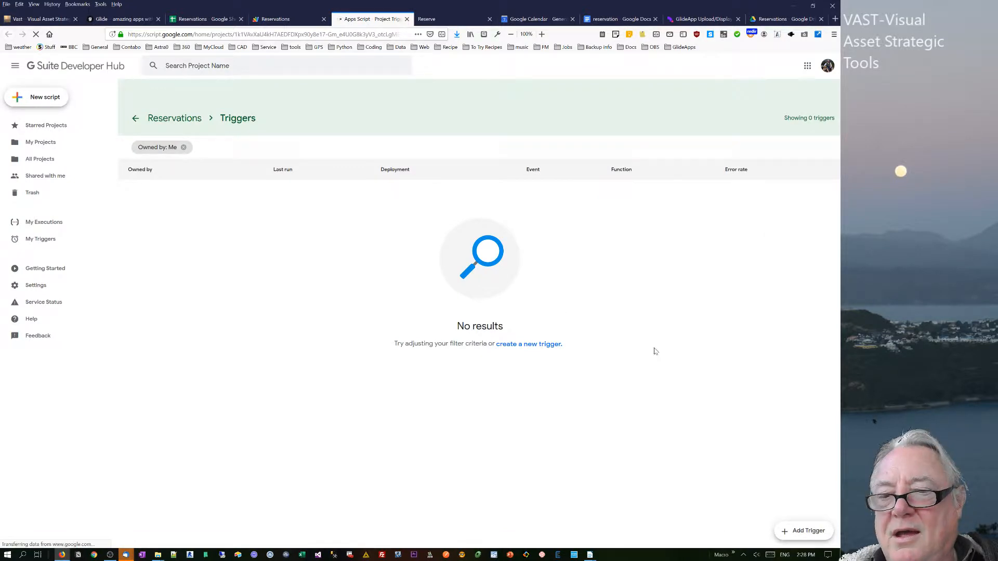
{"action": "left_click", "coordinate": [802, 533]}
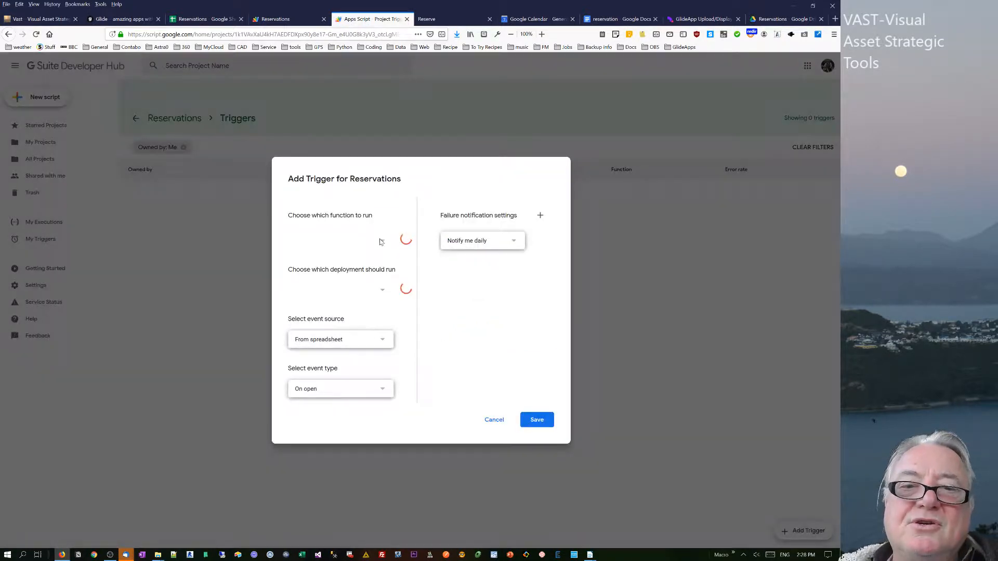
{"action": "left_click", "coordinate": [379, 390]}
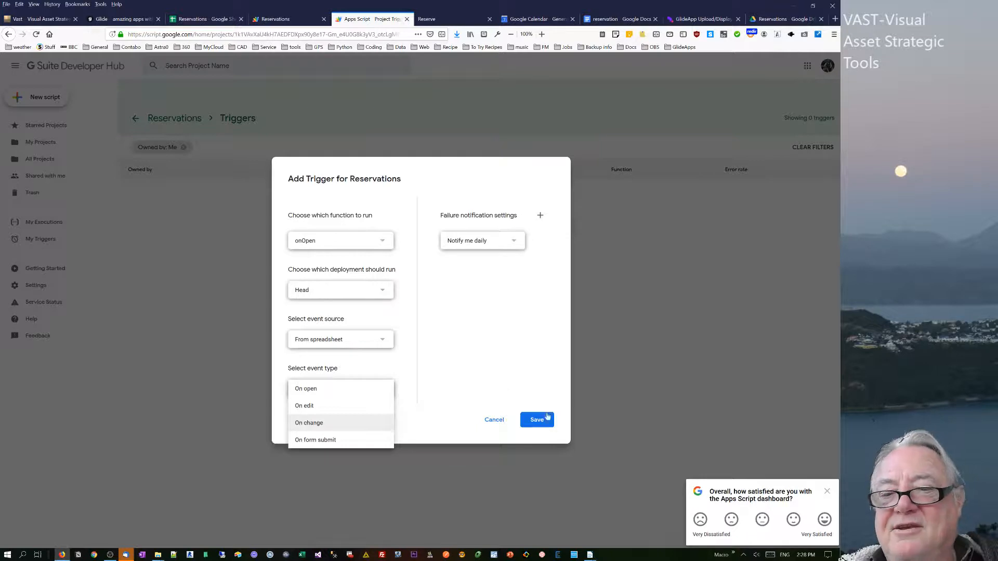
{"action": "left_click", "coordinate": [598, 394]}
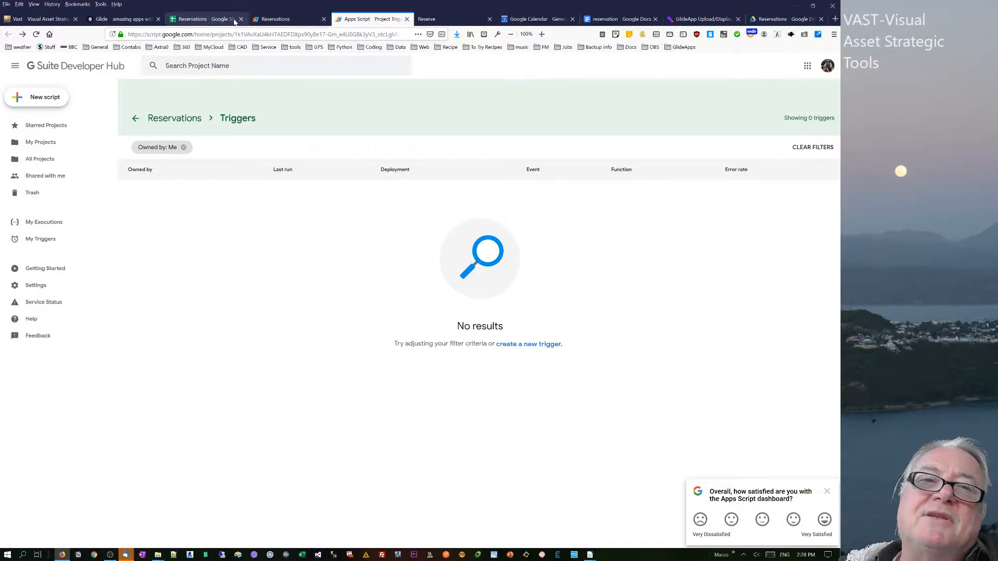
Review the reservations on the export sheet and the events on the Reserve calendar.
{"action": "left_click", "coordinate": [202, 19]}
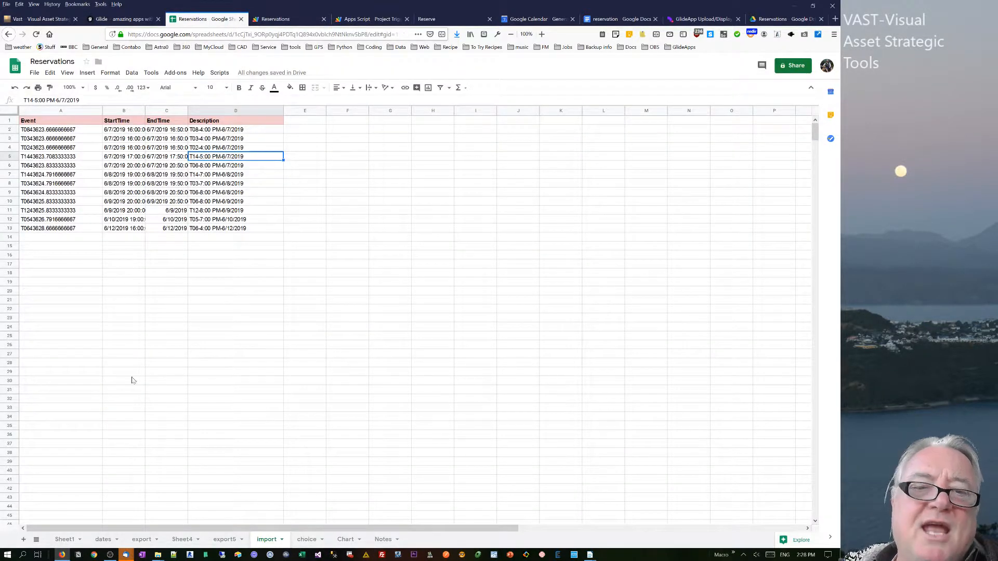
{"action": "left_click", "coordinate": [139, 541]}
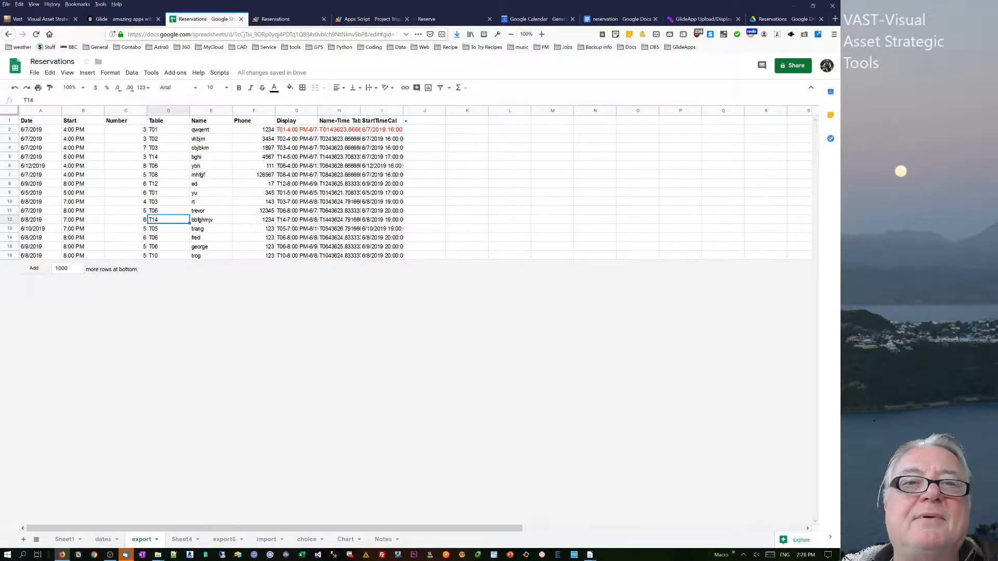
{"action": "left_click", "coordinate": [448, 20]}
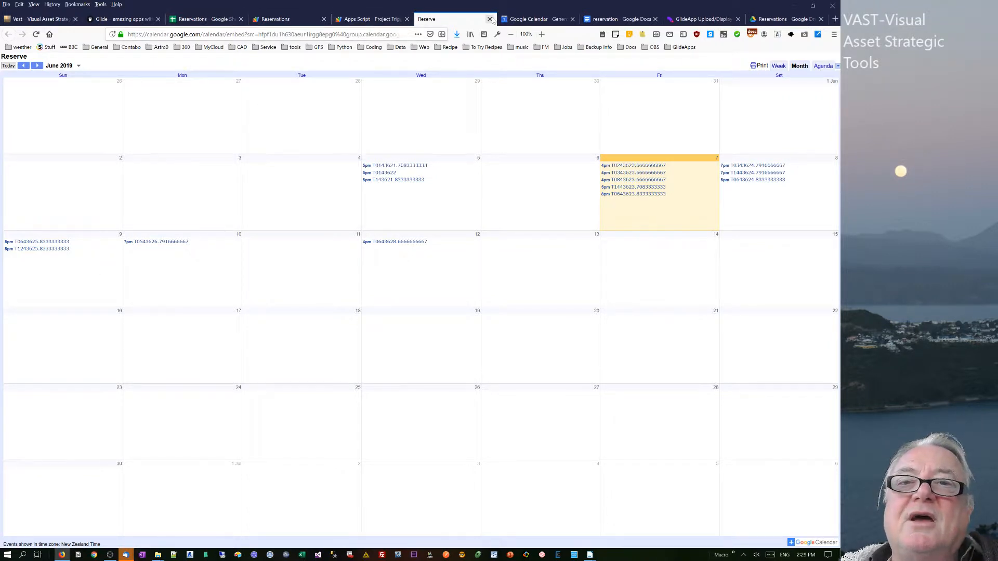
Browse the general and Reserve calendar settings in Google Calendar.
{"action": "left_click", "coordinate": [515, 19]}
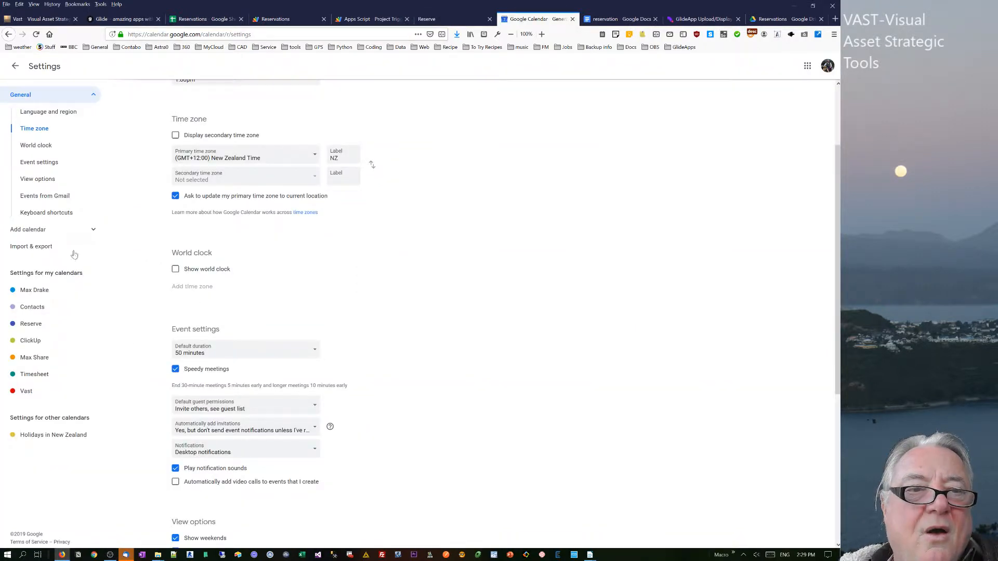
{"action": "left_click", "coordinate": [30, 162]}
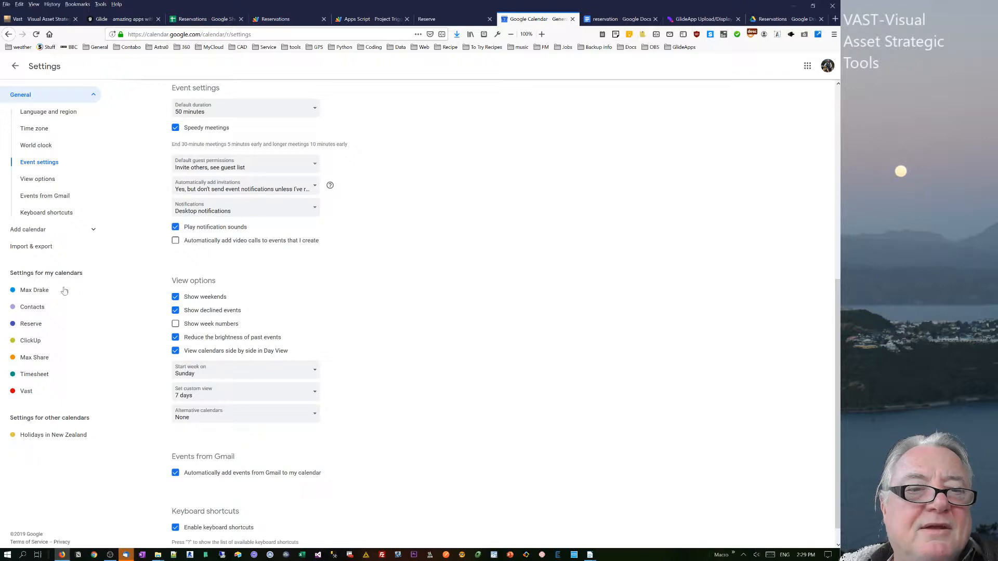
{"action": "left_click", "coordinate": [33, 323]}
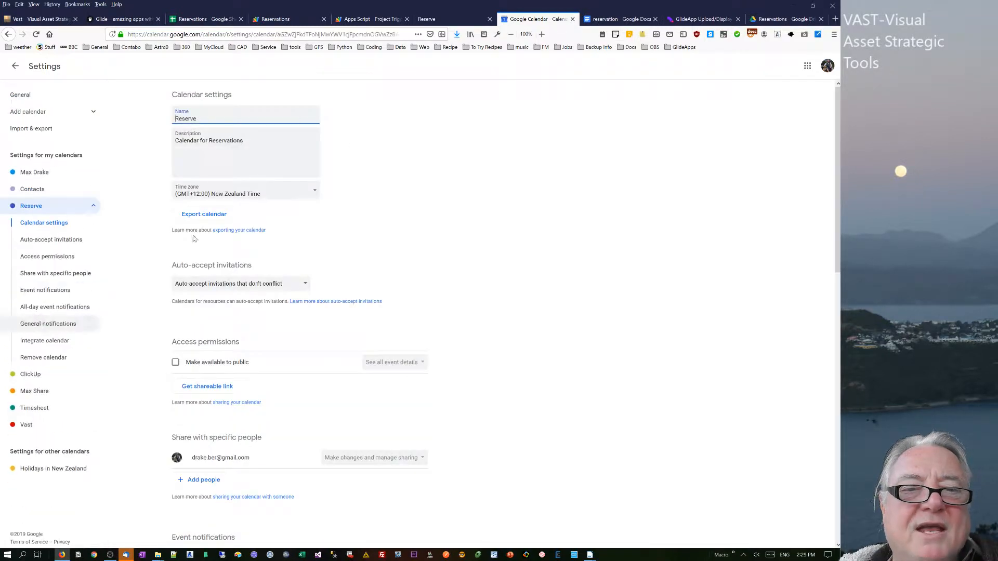
{"action": "left_click", "coordinate": [43, 293]}
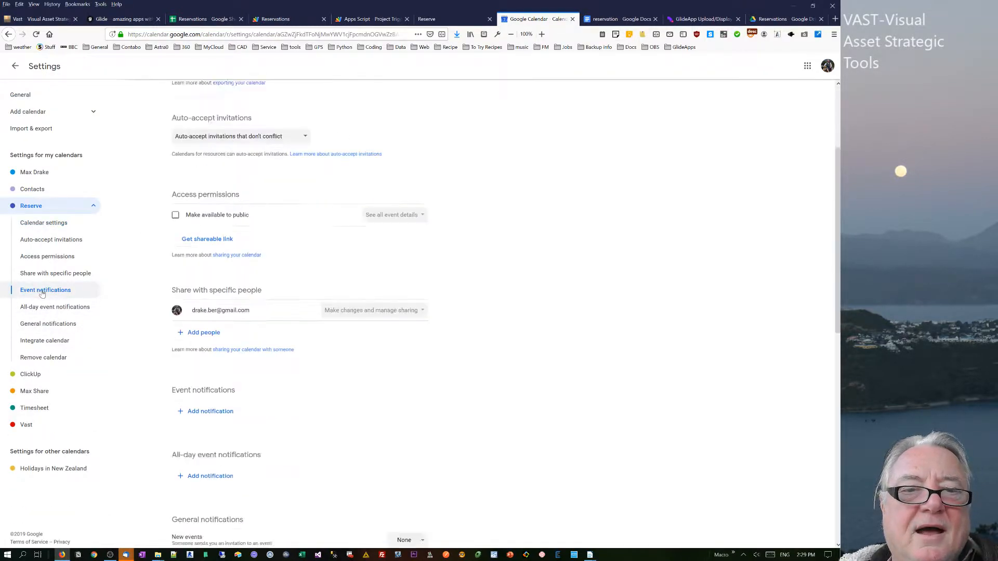
{"action": "left_click", "coordinate": [46, 242]}
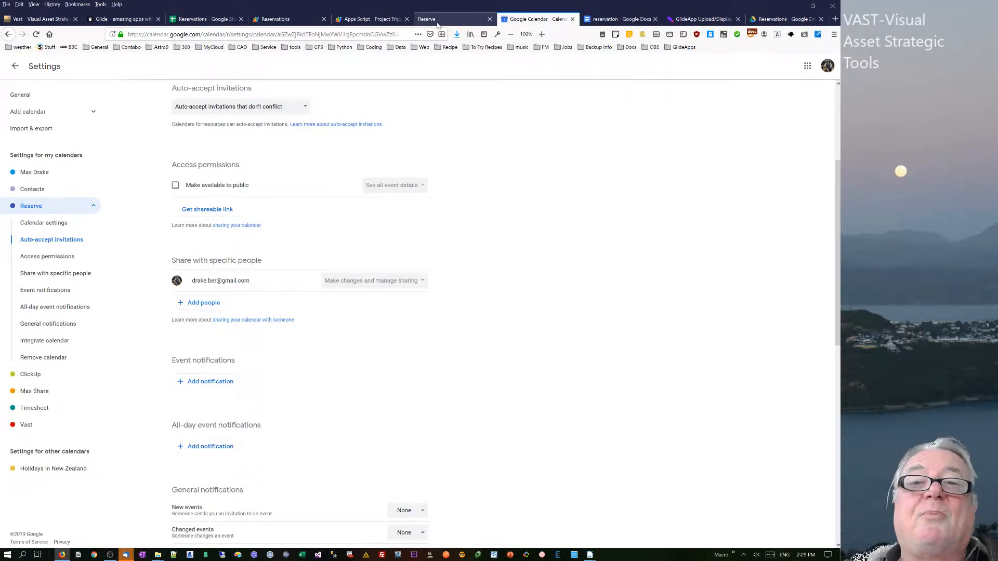
{"action": "left_click", "coordinate": [375, 19]}
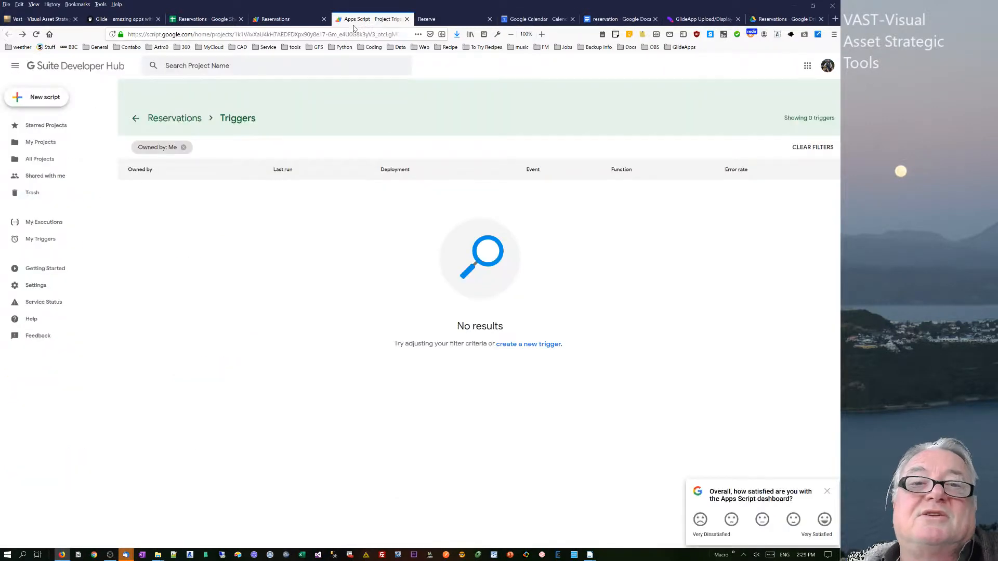
{"action": "left_click", "coordinate": [227, 24]}
{"action": "left_click", "coordinate": [145, 191]}
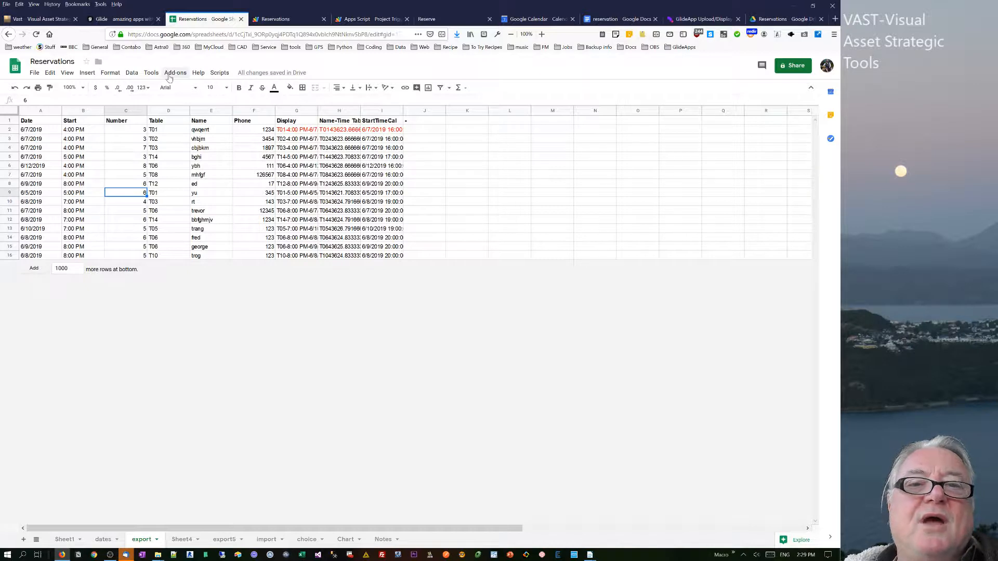
{"action": "left_click", "coordinate": [265, 22]}
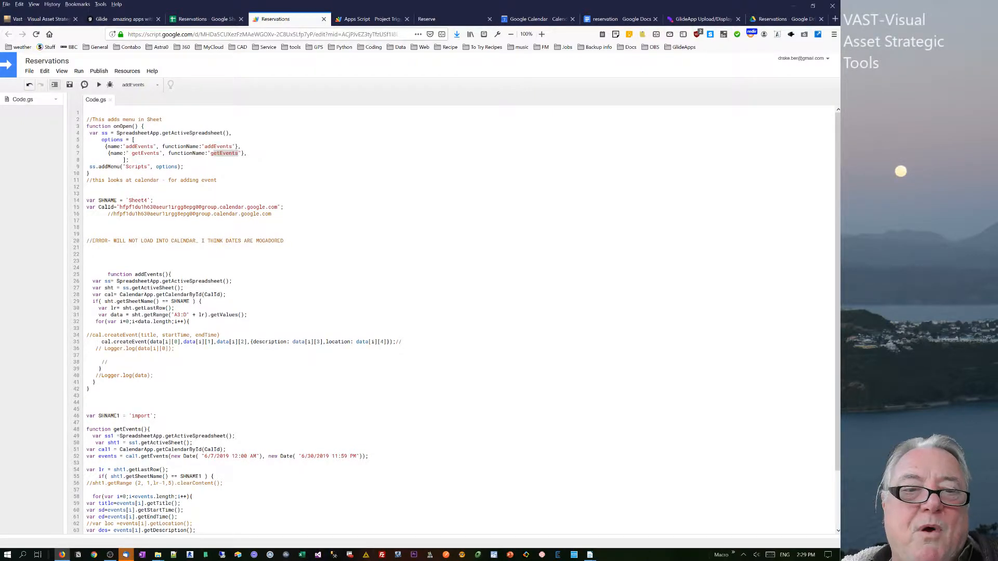
Review the addEvents code in the script editor and the project's triggers page.
{"action": "left_click_drag", "start_coordinate": [141, 336], "coordinate": [152, 376]}
{"action": "left_click", "coordinate": [150, 382]}
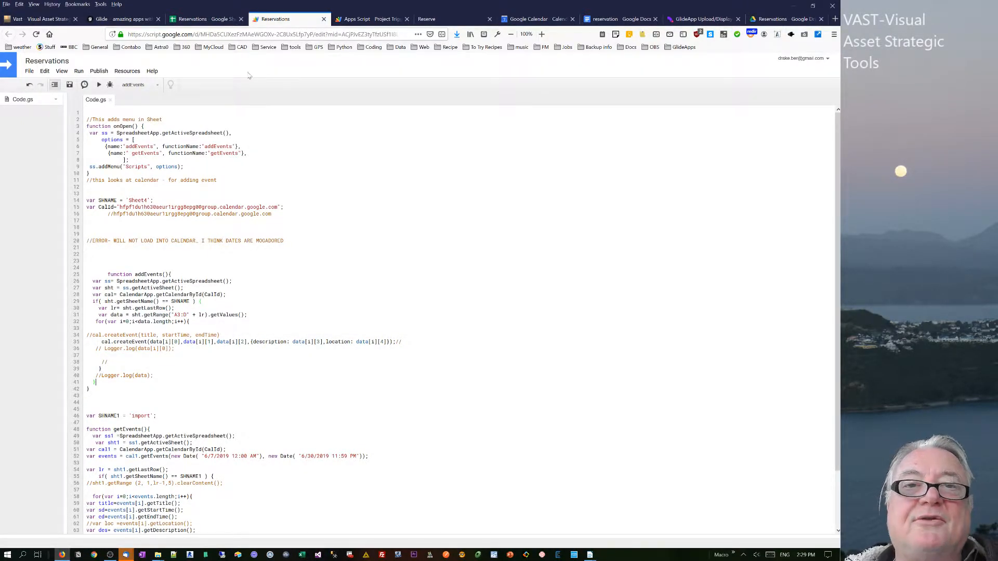
{"action": "left_click", "coordinate": [359, 20]}
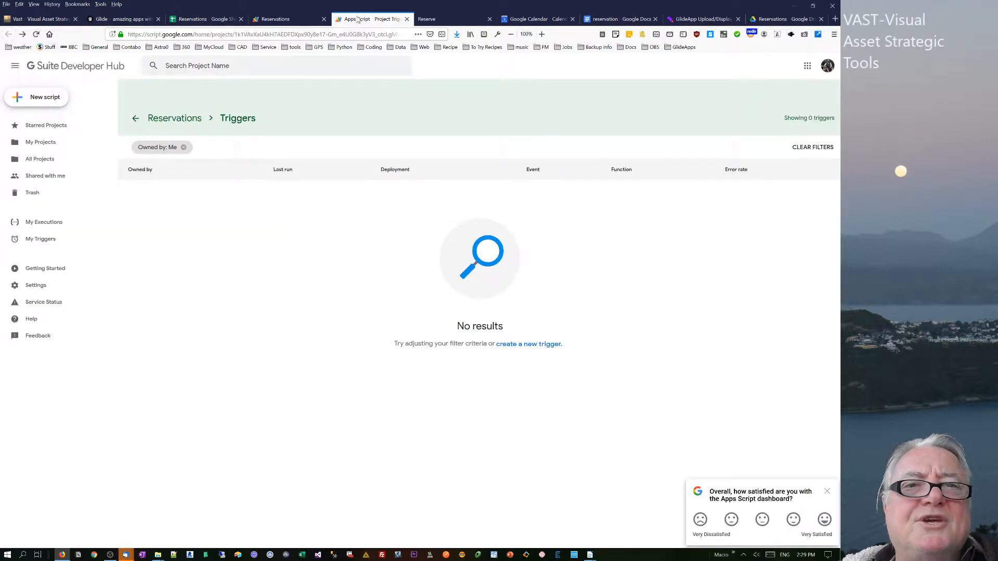
{"action": "left_click", "coordinate": [267, 19]}
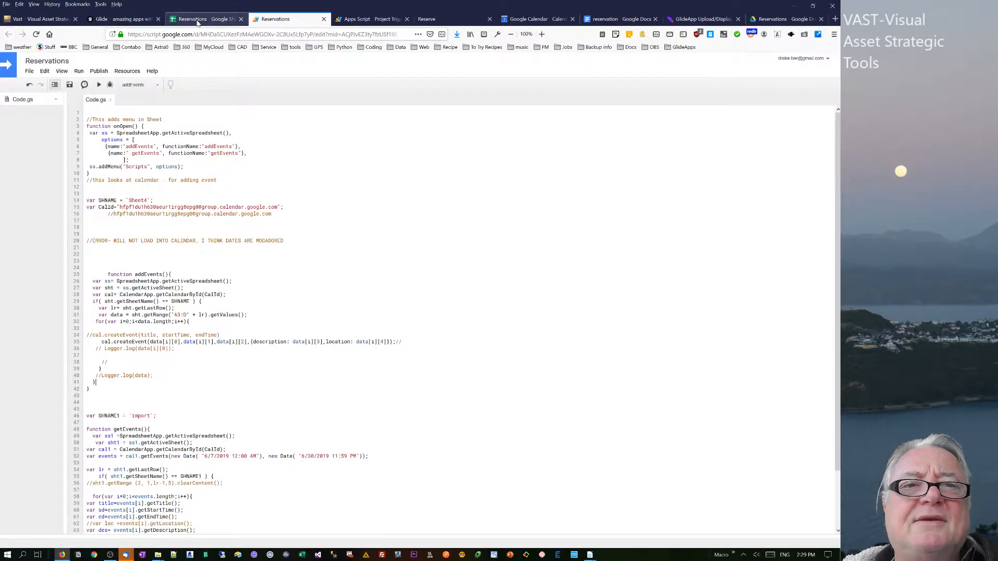
{"action": "left_click", "coordinate": [197, 19]}
Review the reservation rows on the export sheet and the imported calendar events on the import sheet.
{"action": "left_click", "coordinate": [290, 130]}
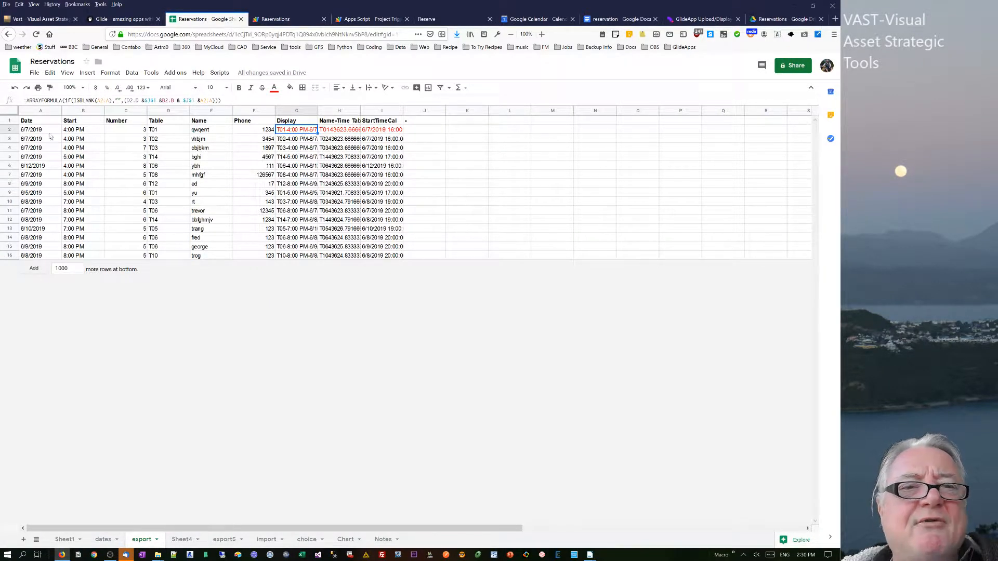
{"action": "left_click", "coordinate": [9, 130]}
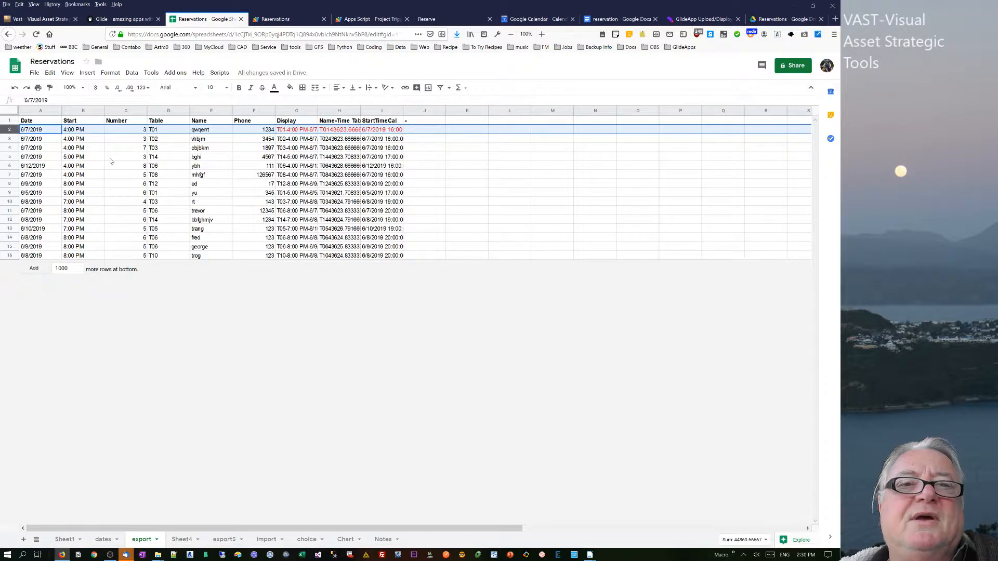
{"action": "left_click", "coordinate": [284, 21]}
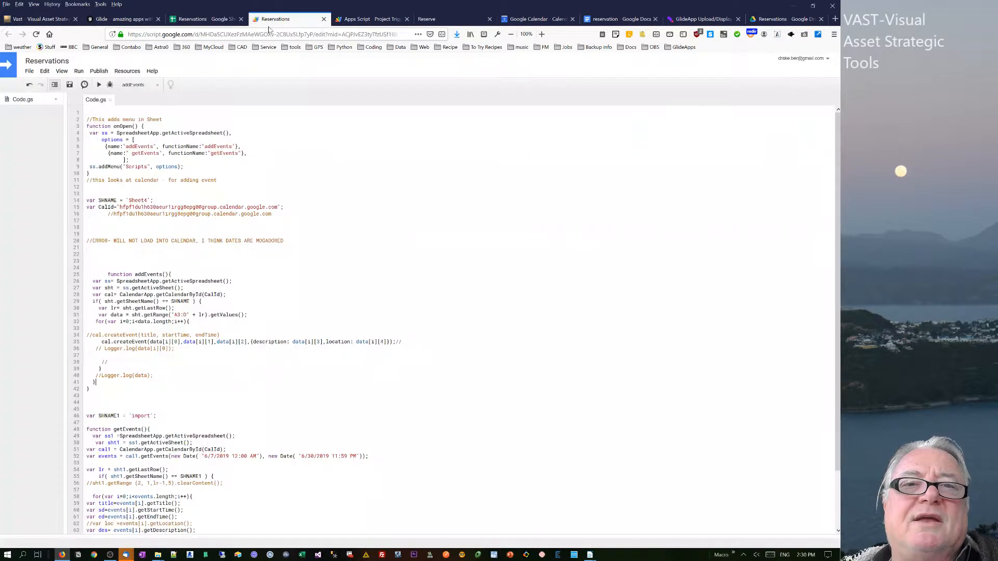
{"action": "left_click", "coordinate": [231, 22]}
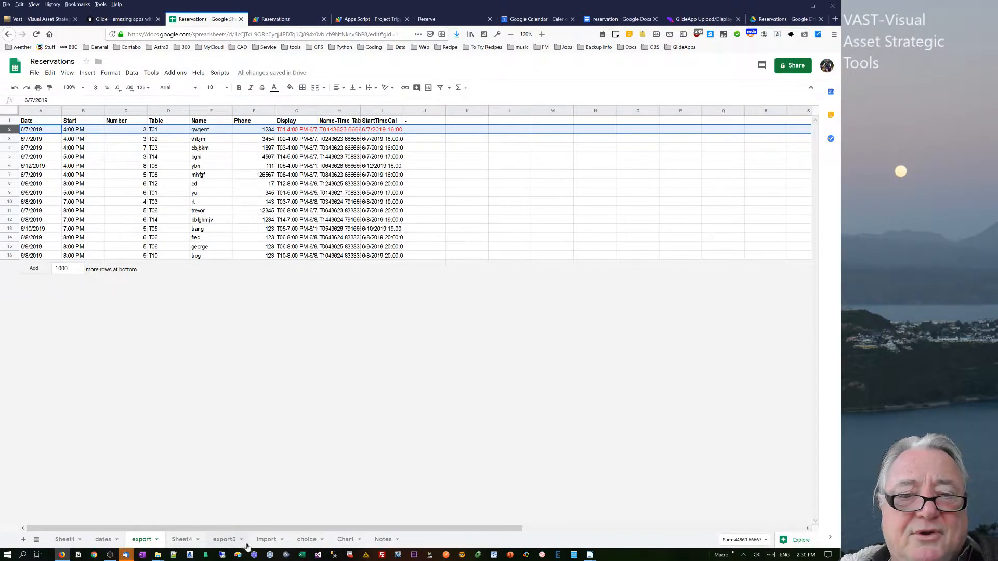
{"action": "left_click", "coordinate": [223, 542]}
{"action": "left_click", "coordinate": [264, 541]}
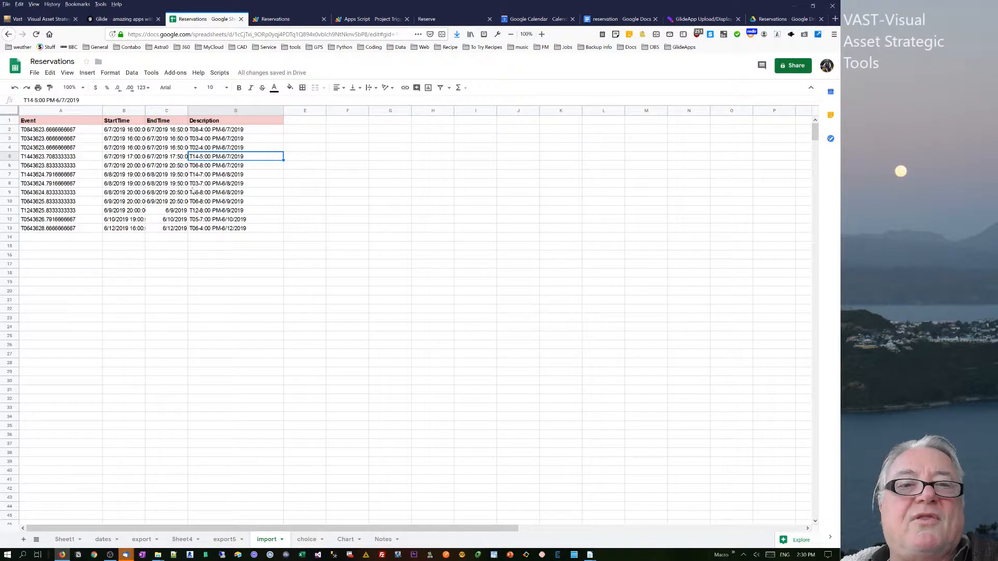
{"action": "left_click_drag", "start_coordinate": [210, 130], "coordinate": [214, 219]}
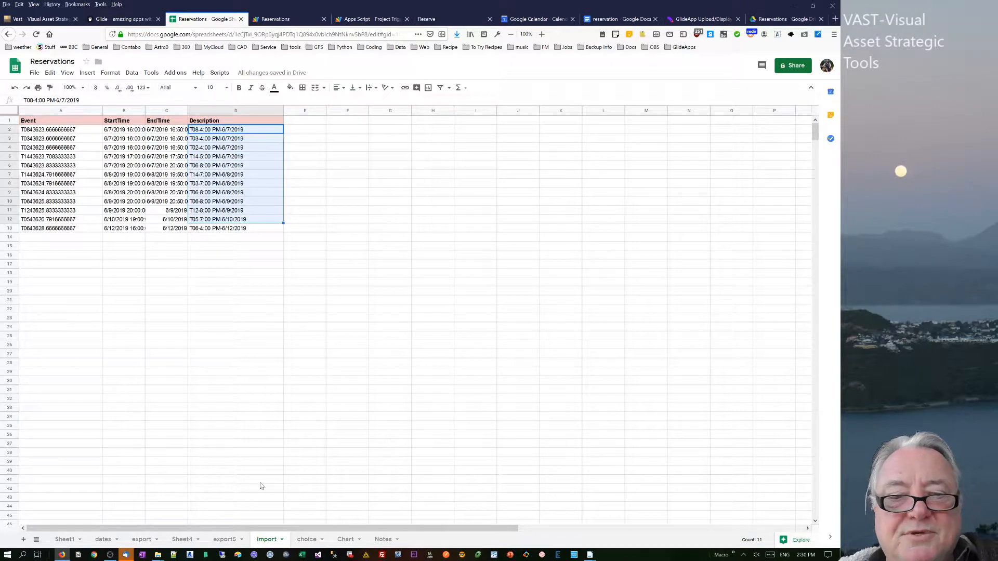
Inspect the import, split and time formulas in the Chart sheet's helper columns.
{"action": "left_click", "coordinate": [345, 540]}
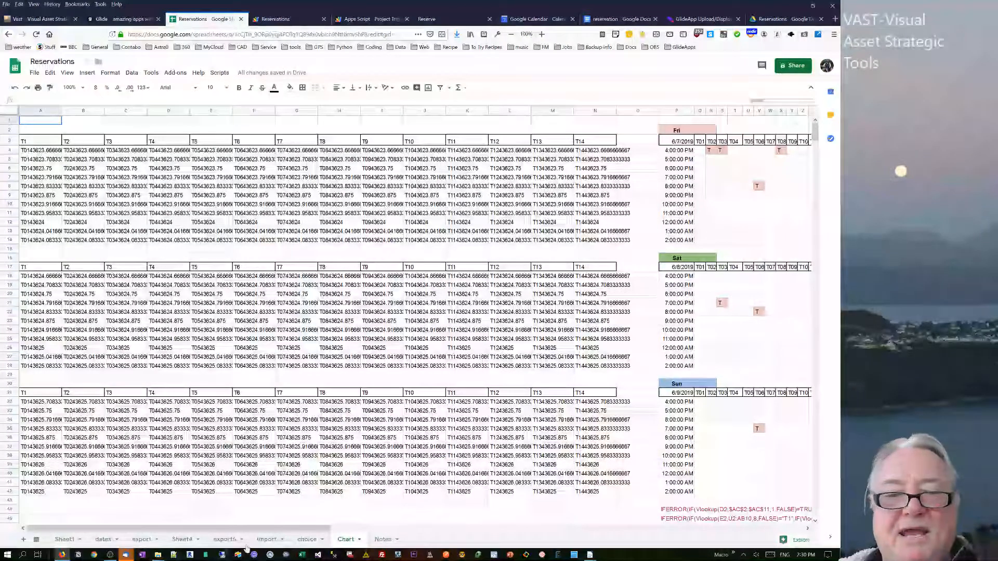
{"action": "left_click_drag", "start_coordinate": [586, 535], "coordinate": [670, 523]}
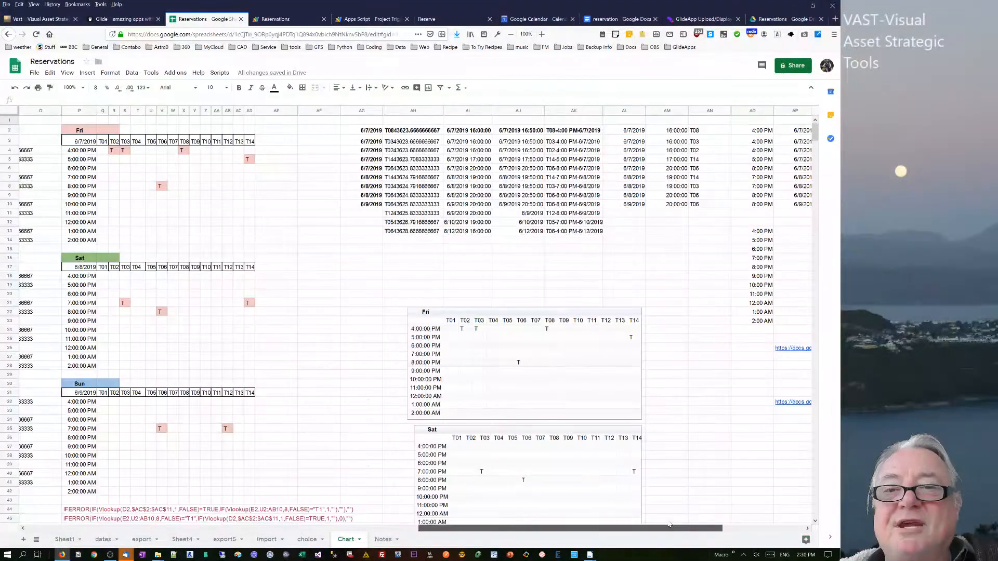
{"action": "left_click", "coordinate": [436, 132]}
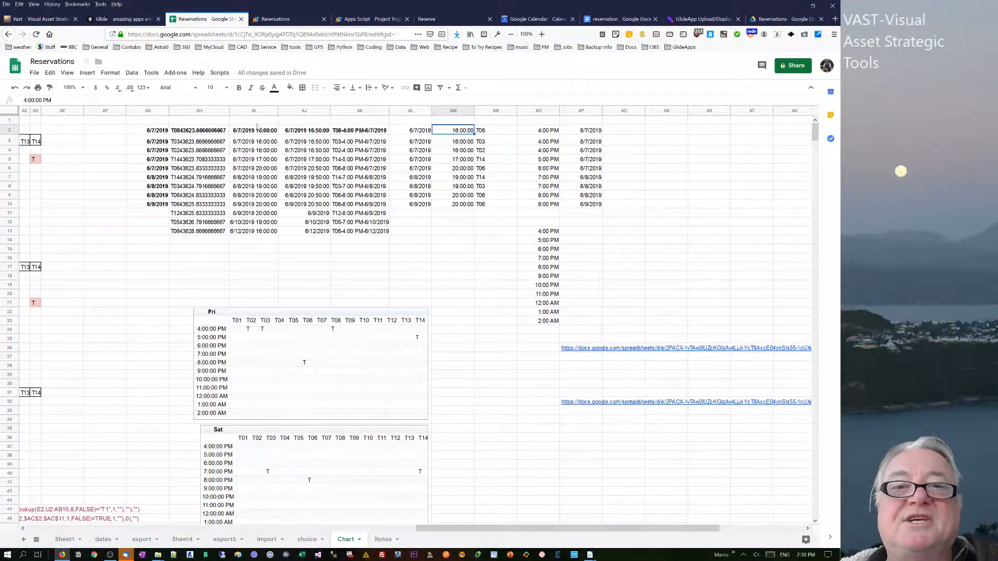
{"action": "left_click", "coordinate": [201, 134]}
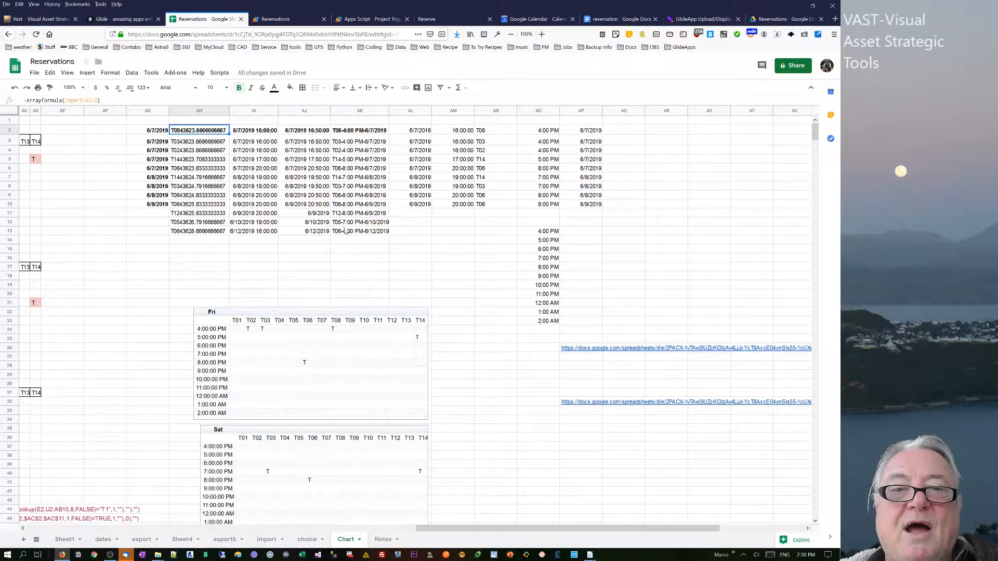
{"action": "left_click", "coordinate": [549, 232]}
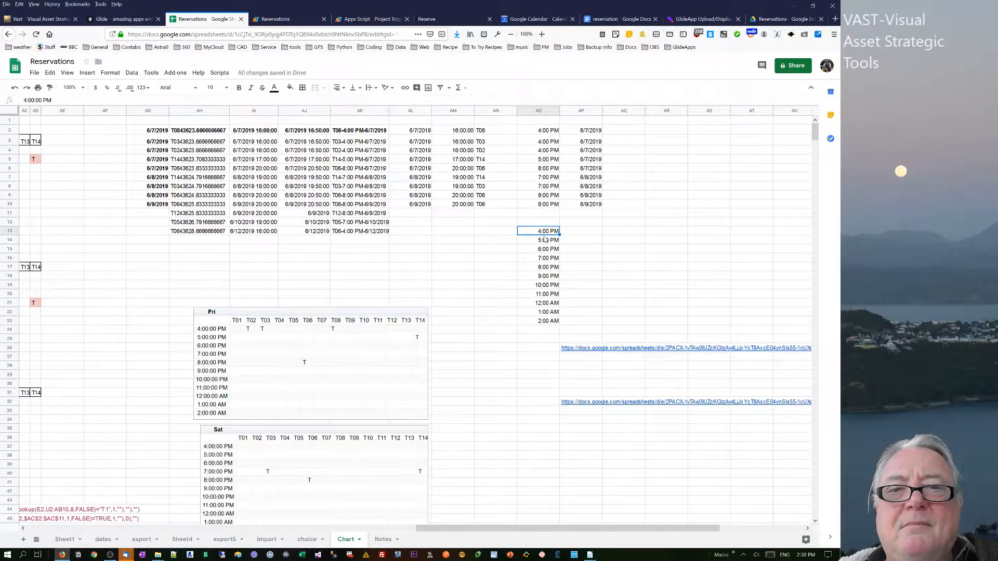
{"action": "left_click", "coordinate": [544, 133]}
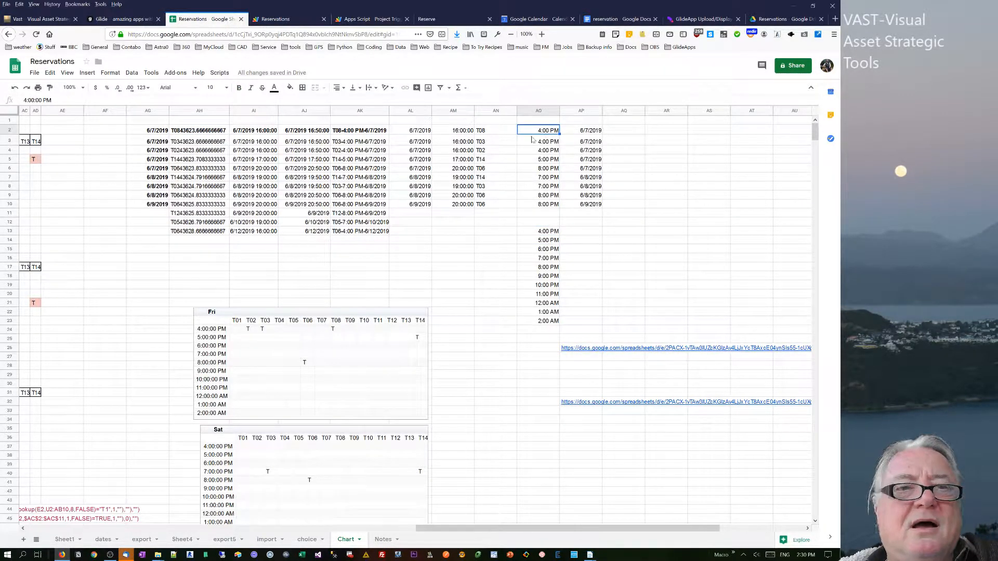
{"action": "left_click", "coordinate": [421, 133]}
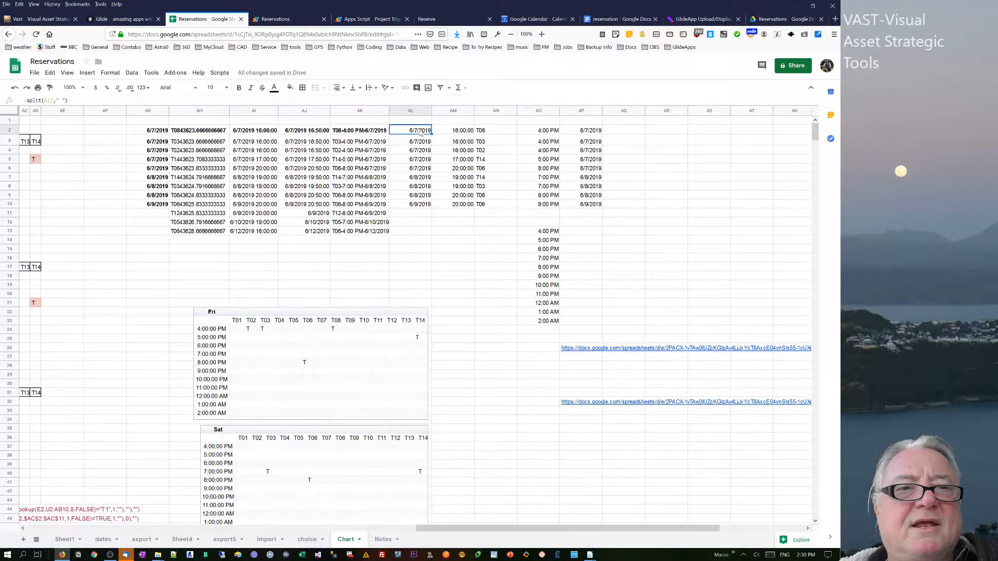
{"action": "left_click", "coordinate": [361, 134]}
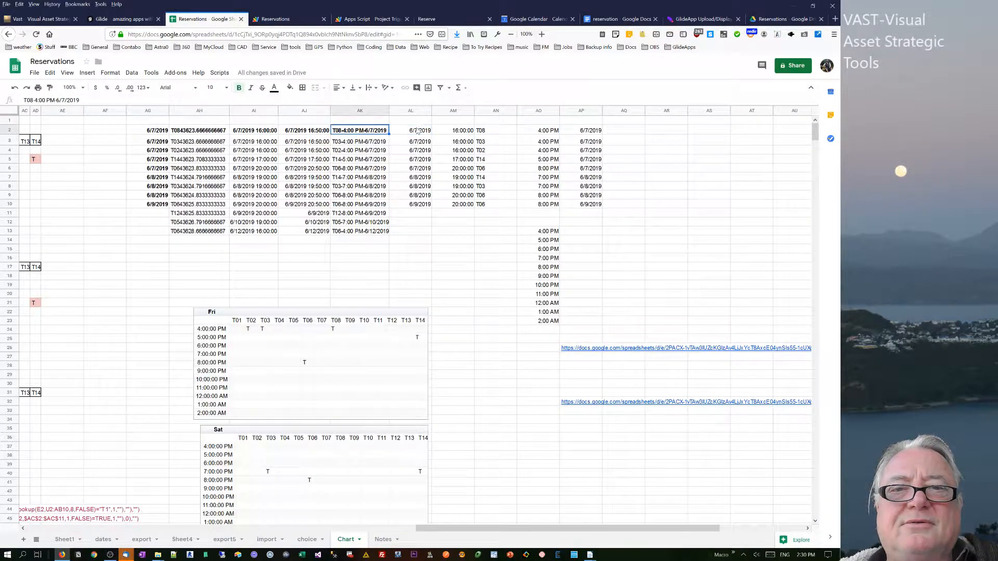
Clear the split date, time and table helper columns beside the imported events on the Chart sheet.
{"action": "left_click_drag", "start_coordinate": [417, 131], "coordinate": [595, 325]}
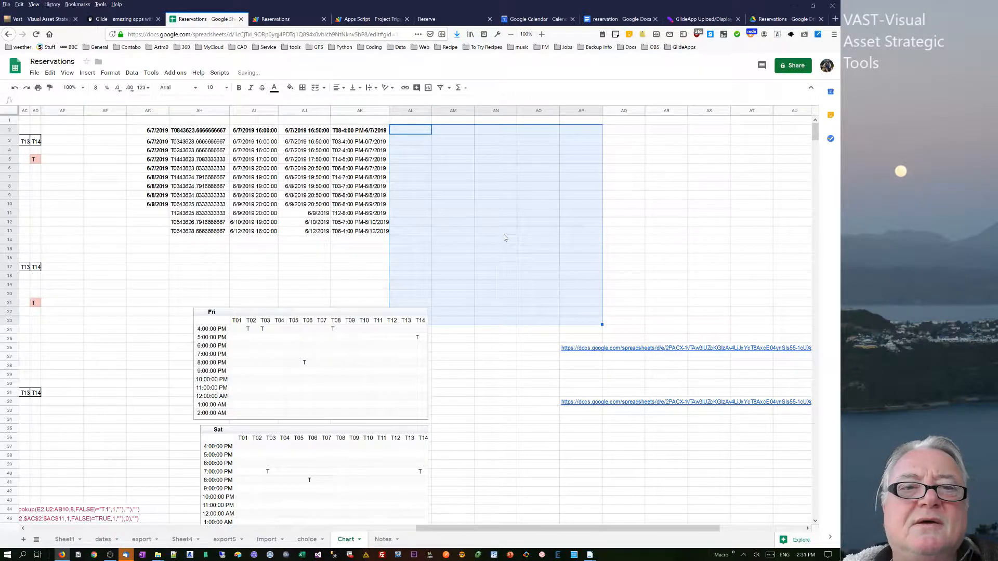
{"action": "key", "text": "Delete"}
{"action": "left_click", "coordinate": [492, 233]}
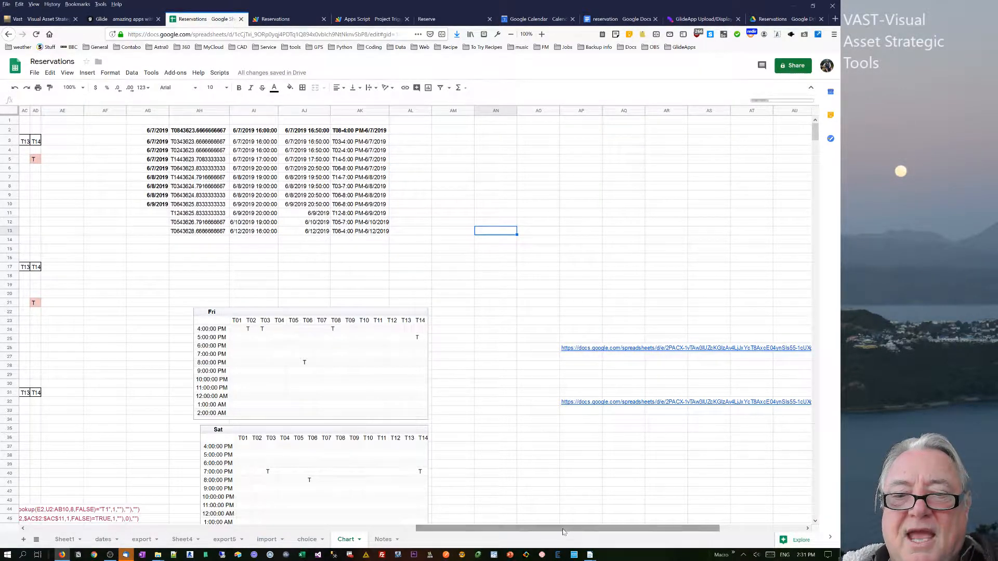
Examine the booking grid's date, time and IFERROR lookup formulas on the Chart sheet.
{"action": "left_click_drag", "start_coordinate": [562, 528], "coordinate": [363, 529]}
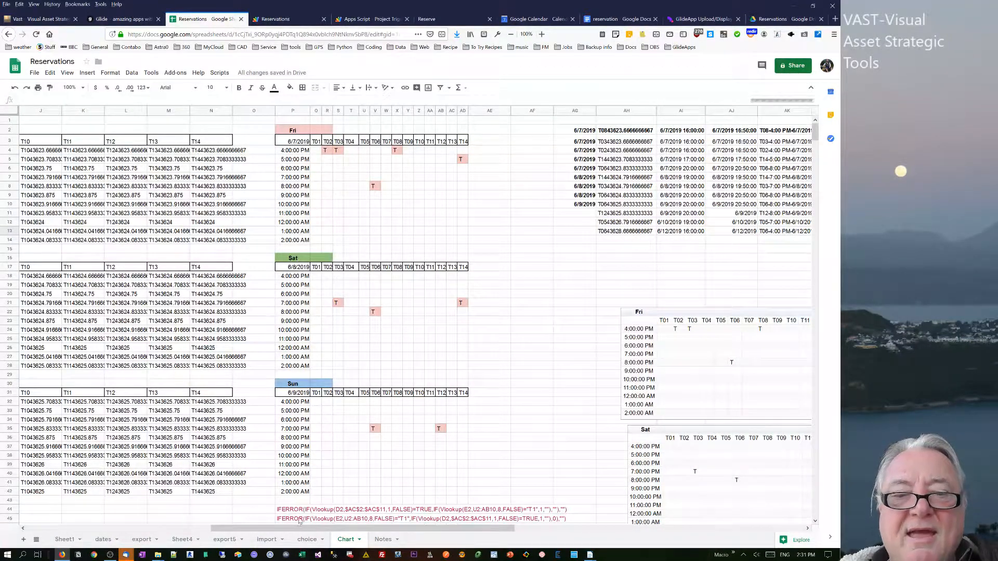
{"action": "left_click", "coordinate": [294, 511]}
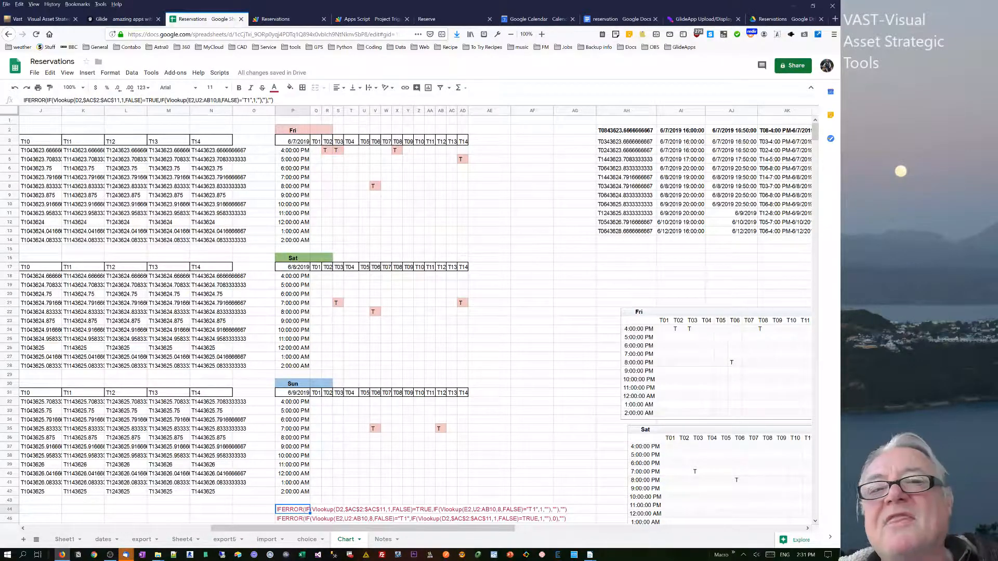
{"action": "left_click", "coordinate": [296, 144]}
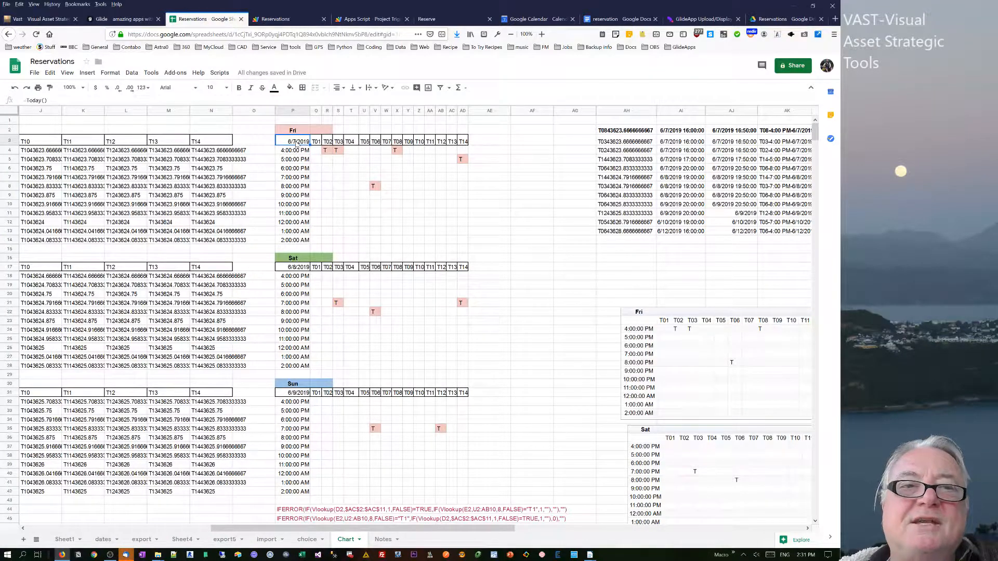
{"action": "left_click", "coordinate": [301, 151]}
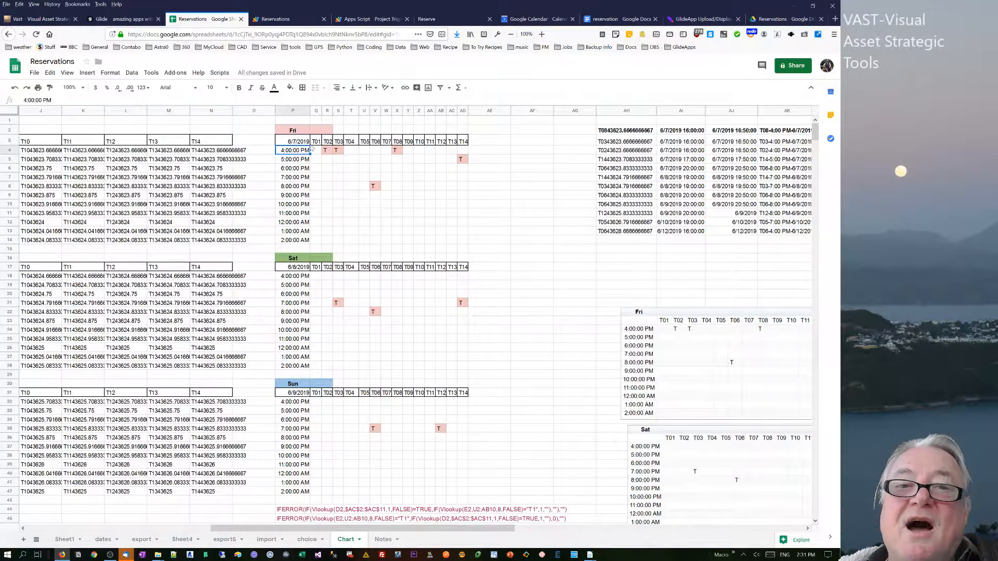
{"action": "left_click", "coordinate": [316, 142]}
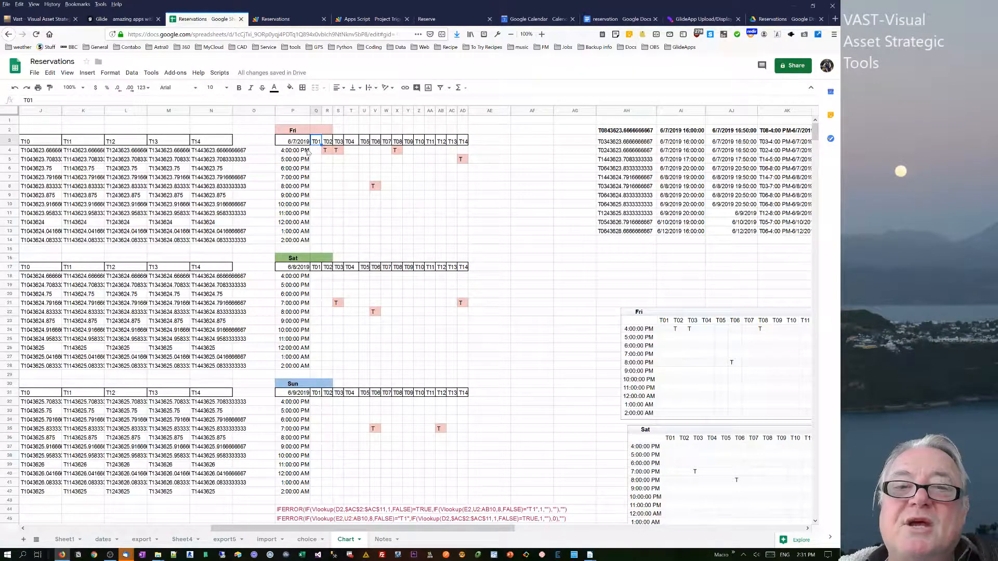
{"action": "left_click", "coordinate": [640, 133]}
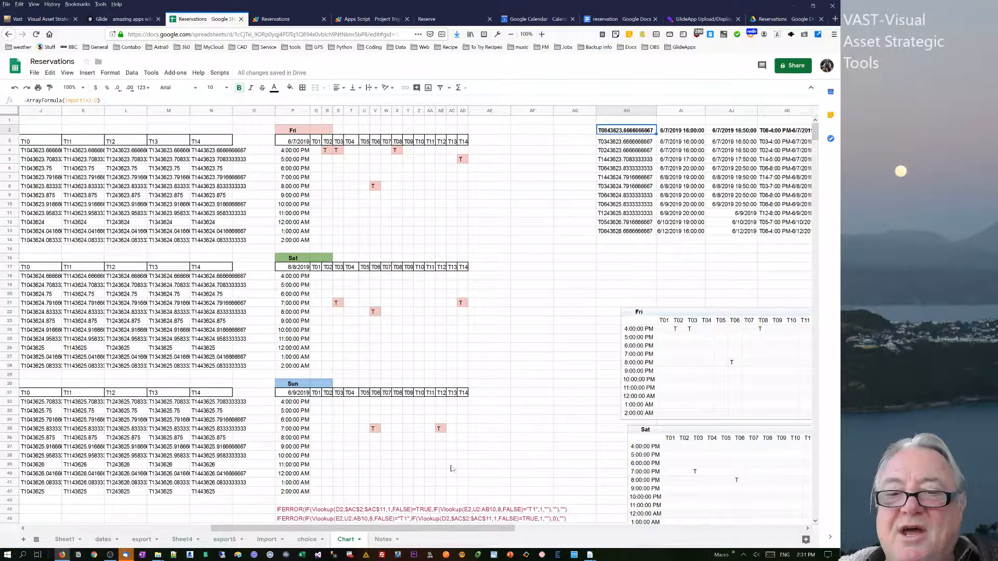
{"action": "left_click_drag", "start_coordinate": [447, 529], "coordinate": [576, 530]}
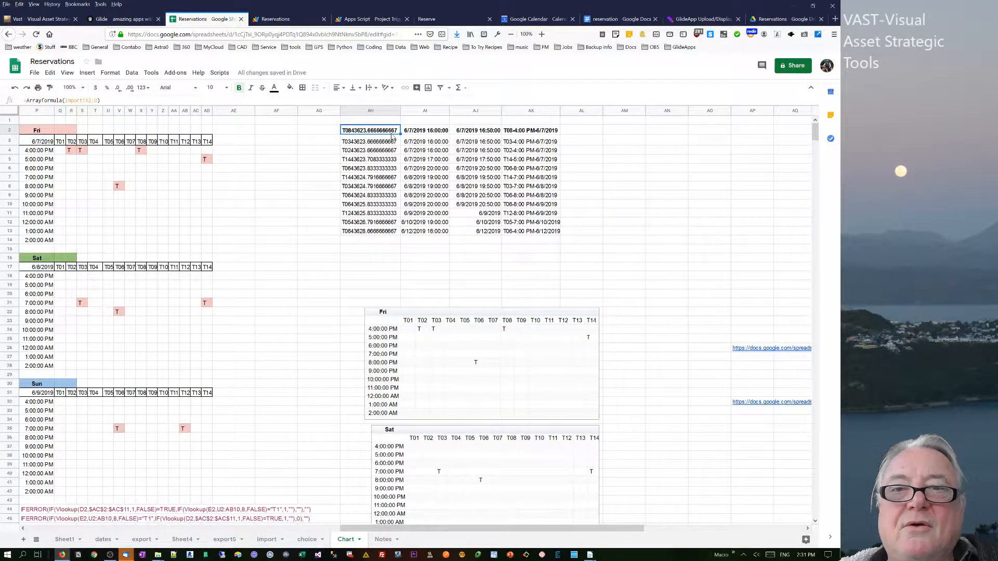
Undo the clearing of the helper columns and check their split formulas.
{"action": "key", "text": "ctrl+z"}
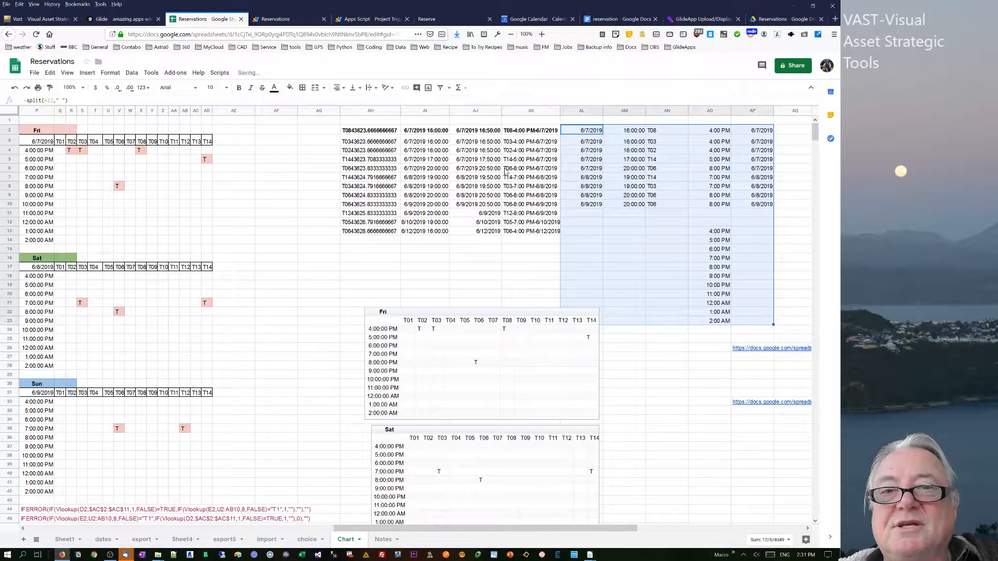
{"action": "left_click", "coordinate": [669, 161]}
{"action": "left_click", "coordinate": [583, 134]}
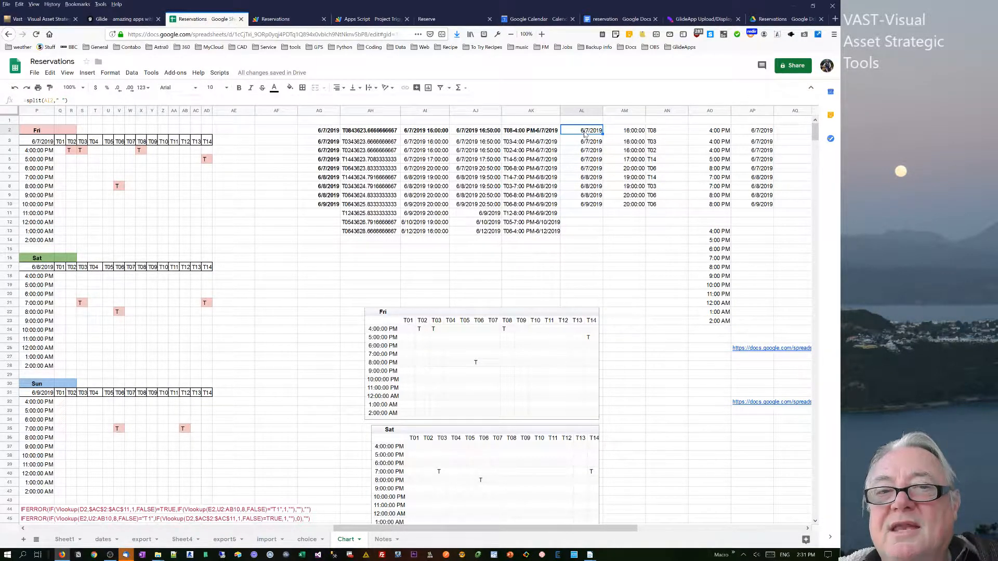
{"action": "left_click", "coordinate": [635, 136]}
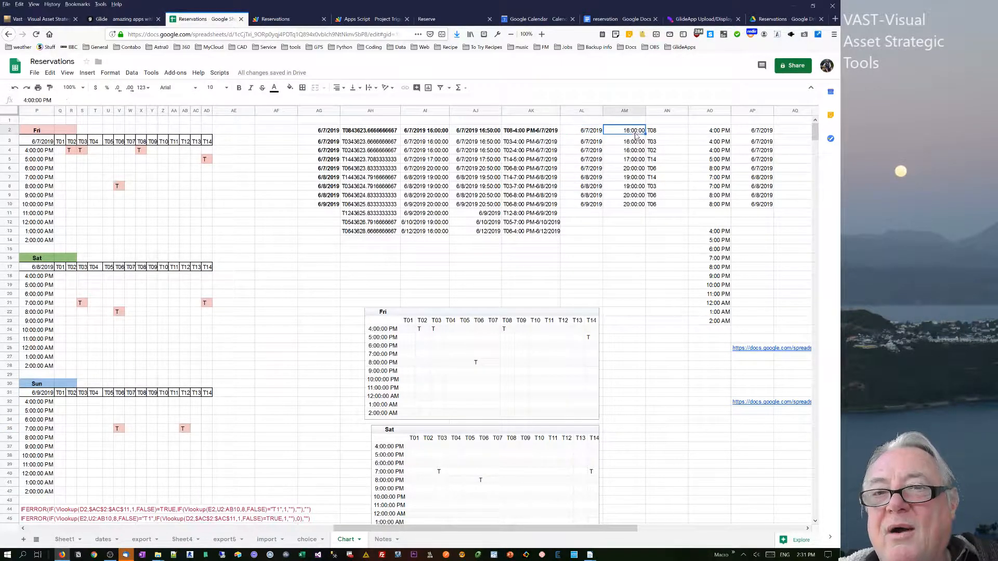
{"action": "key", "text": "Right"}
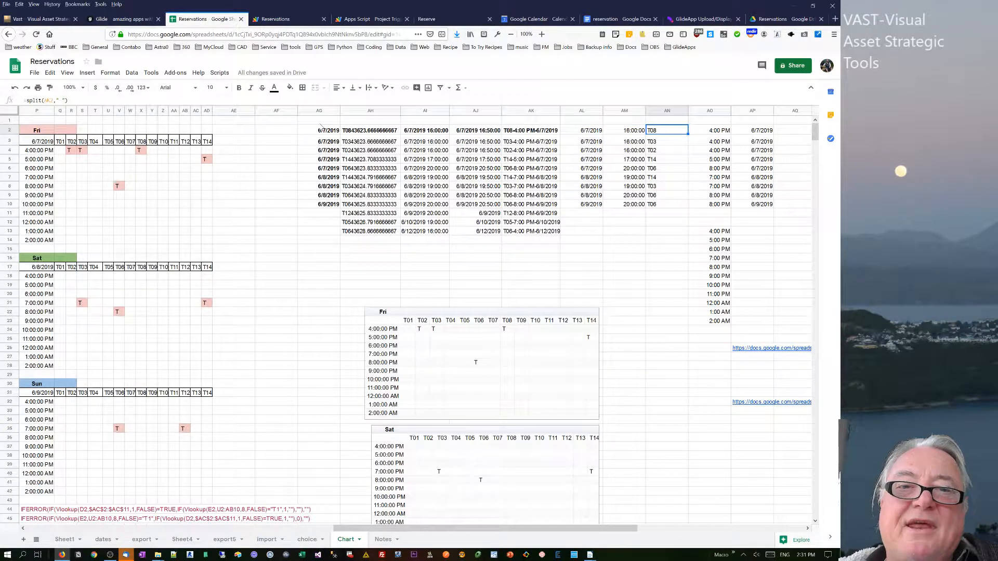
{"action": "left_click", "coordinate": [353, 133]}
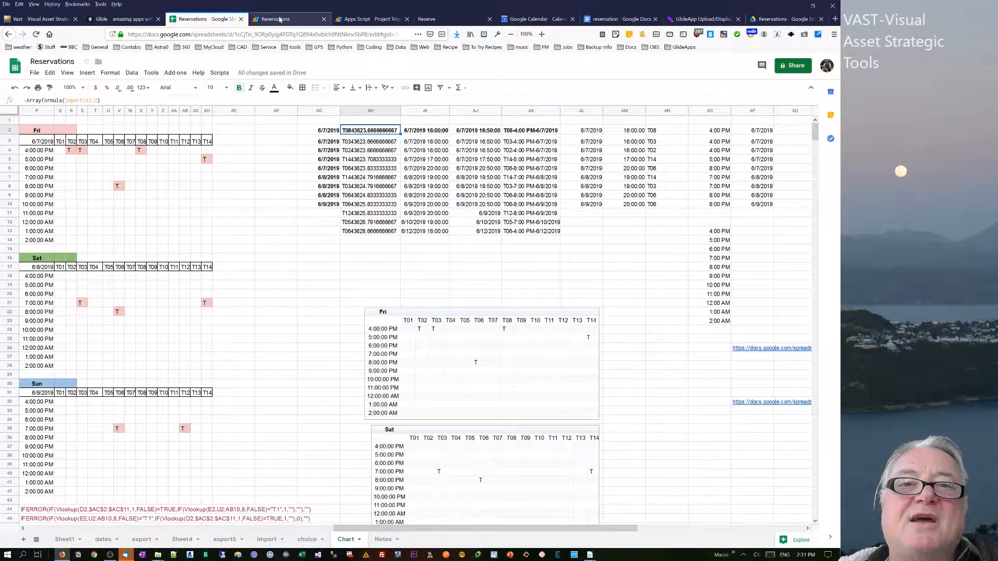
Compare the Reserve calendar's settings and month view, then return to the spreadsheet.
{"action": "left_click", "coordinate": [527, 20]}
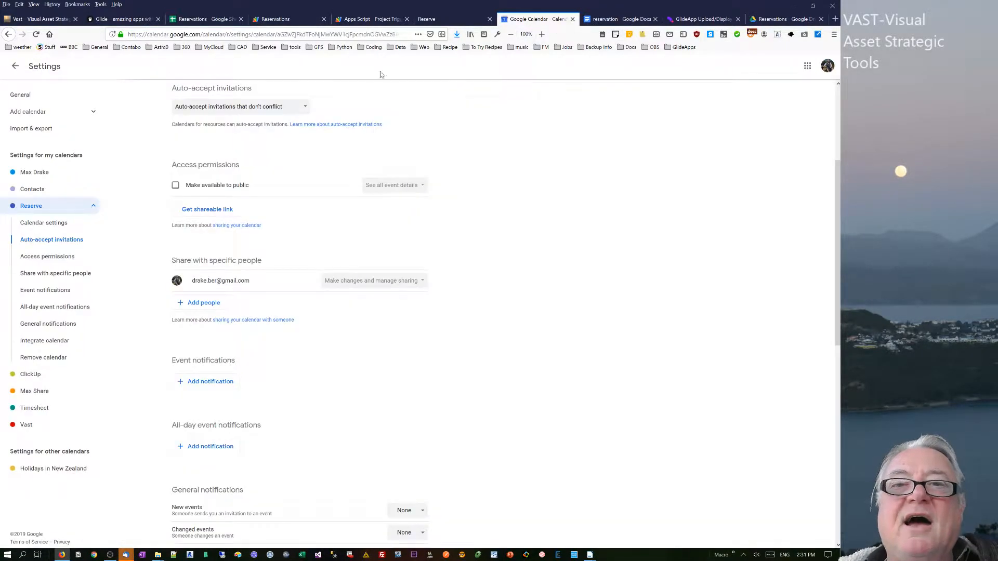
{"action": "left_click", "coordinate": [439, 19]}
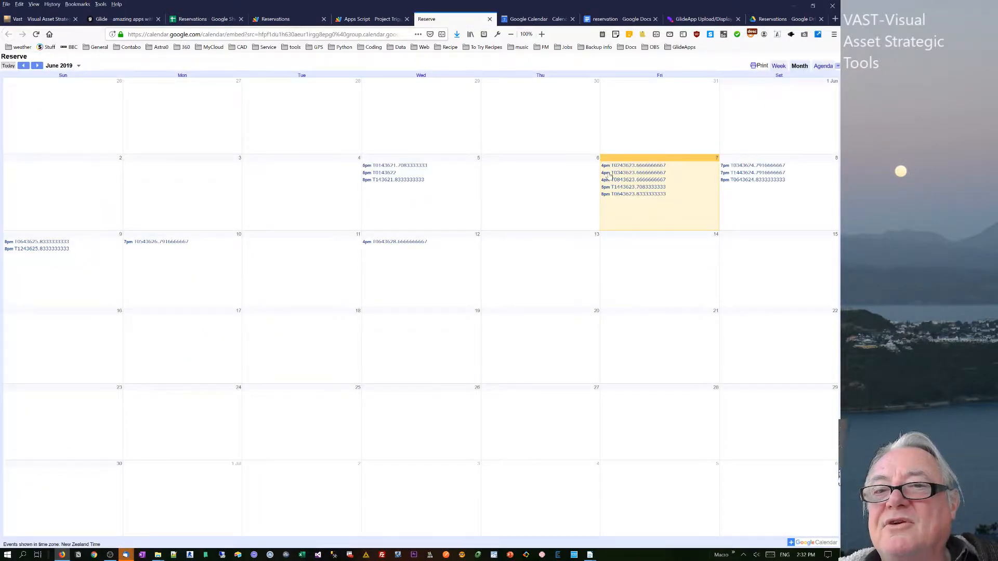
{"action": "left_click", "coordinate": [520, 16]}
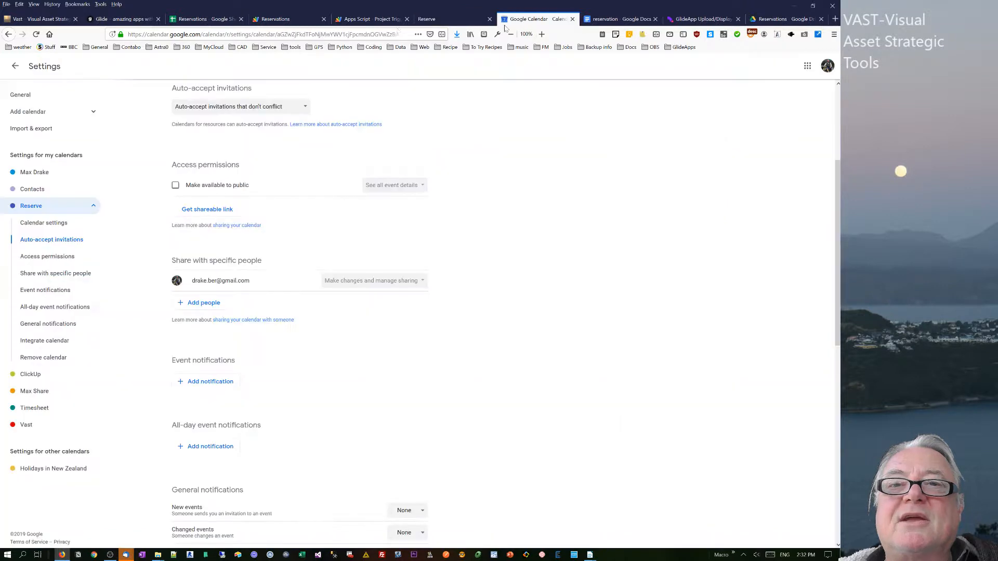
{"action": "left_click", "coordinate": [180, 21]}
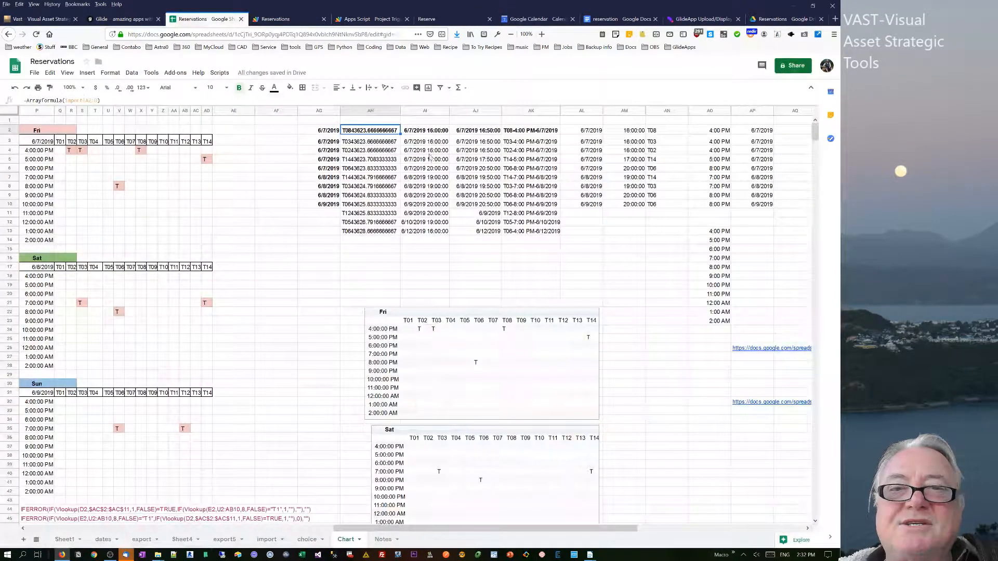
Examine the concatenated table-and-time keys in the helper block and the booking grid's lookup formulas on the Chart sheet.
{"action": "left_click_drag", "start_coordinate": [427, 528], "coordinate": [13, 488]}
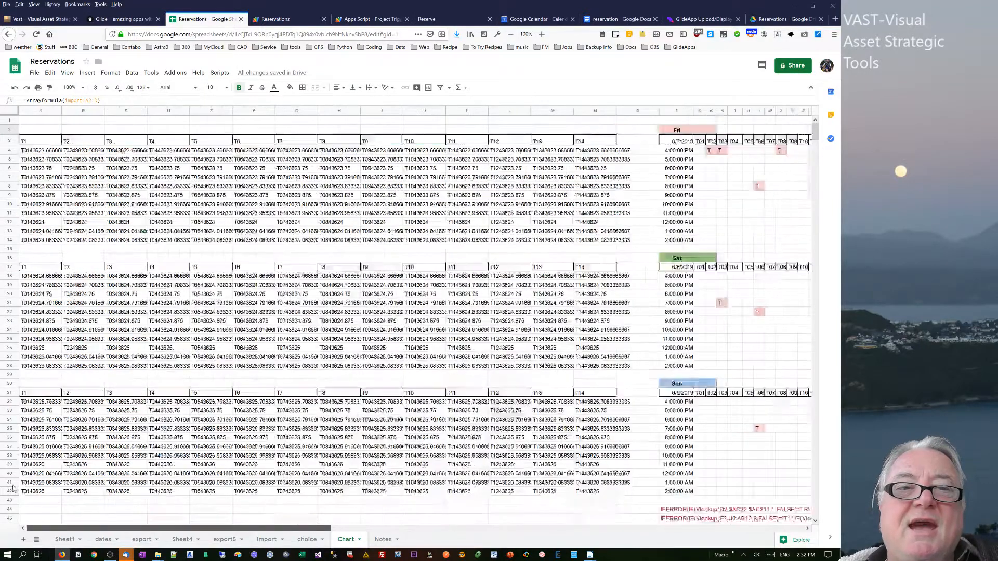
{"action": "left_click", "coordinate": [703, 150]}
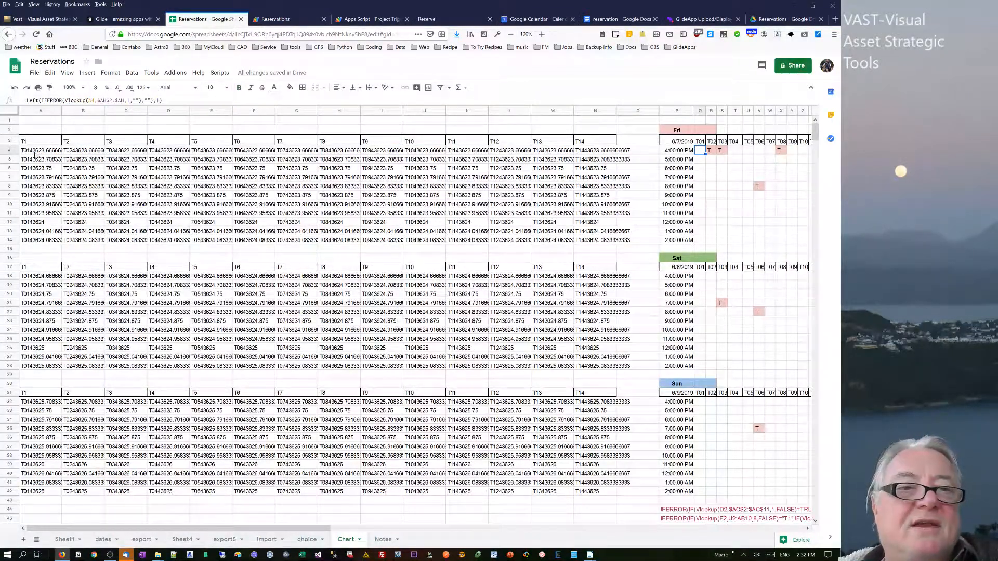
{"action": "left_click", "coordinate": [33, 152]}
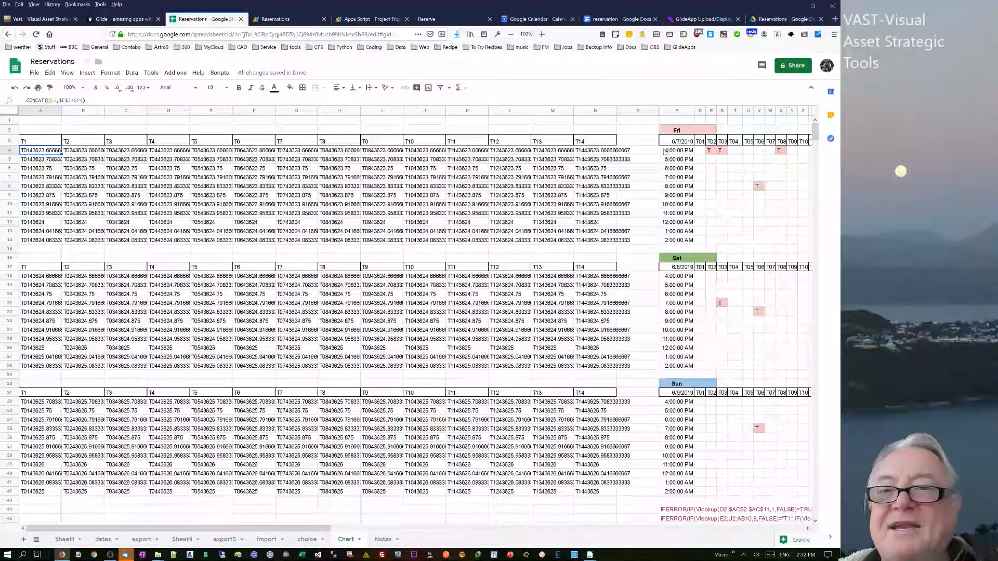
{"action": "left_click", "coordinate": [700, 141]}
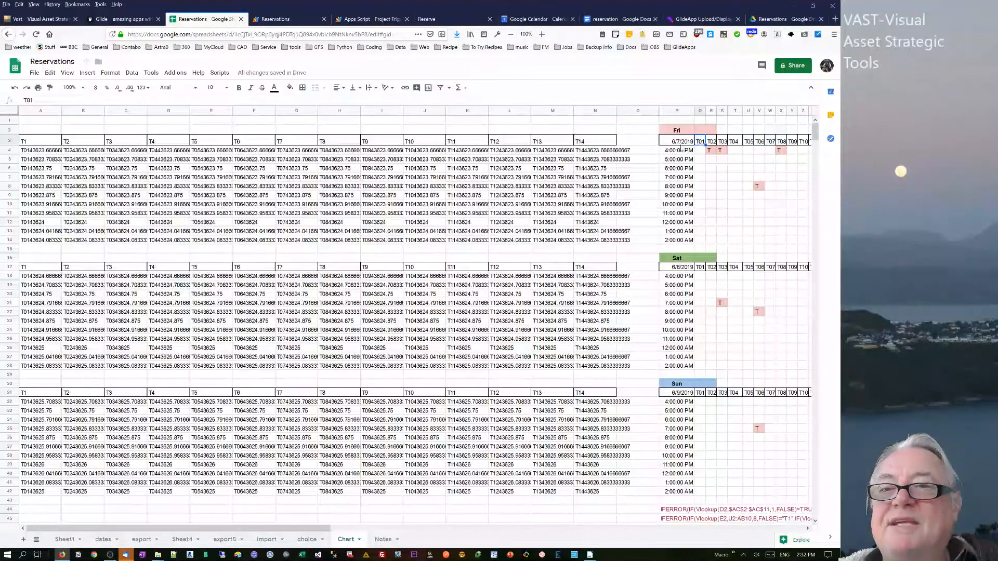
{"action": "left_click", "coordinate": [671, 144]}
{"action": "left_click", "coordinate": [676, 151]}
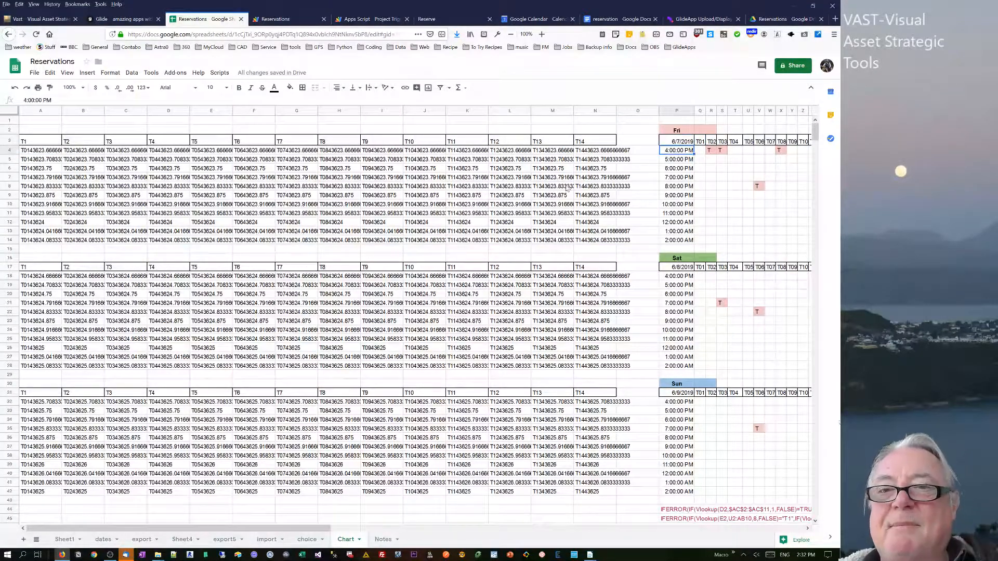
{"action": "key", "text": "Home"}
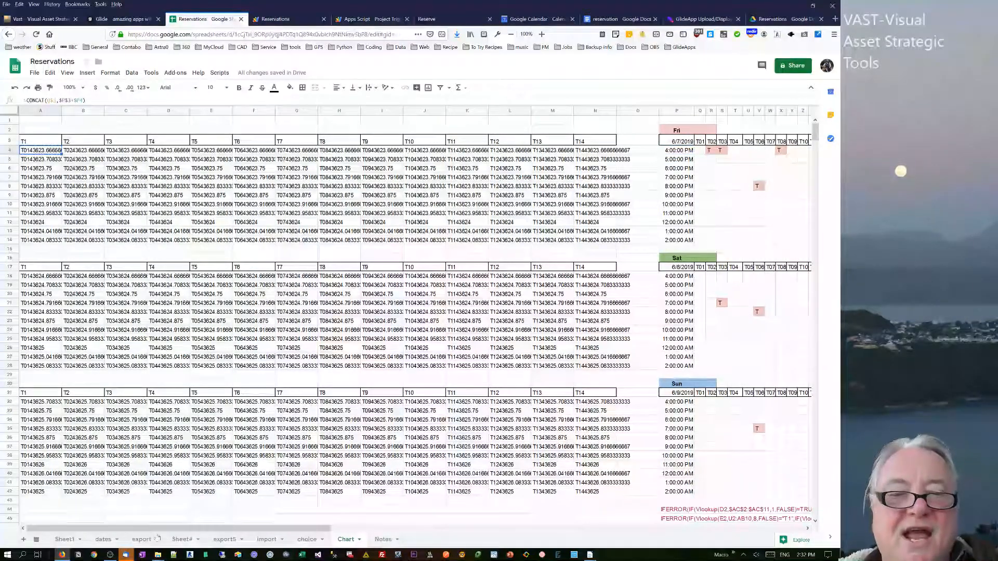
Compare the imported events' ARRAYFORMULA with the LEFT/IFERROR lookup formulas in the booking grid cells.
{"action": "left_click_drag", "start_coordinate": [168, 529], "coordinate": [458, 555]}
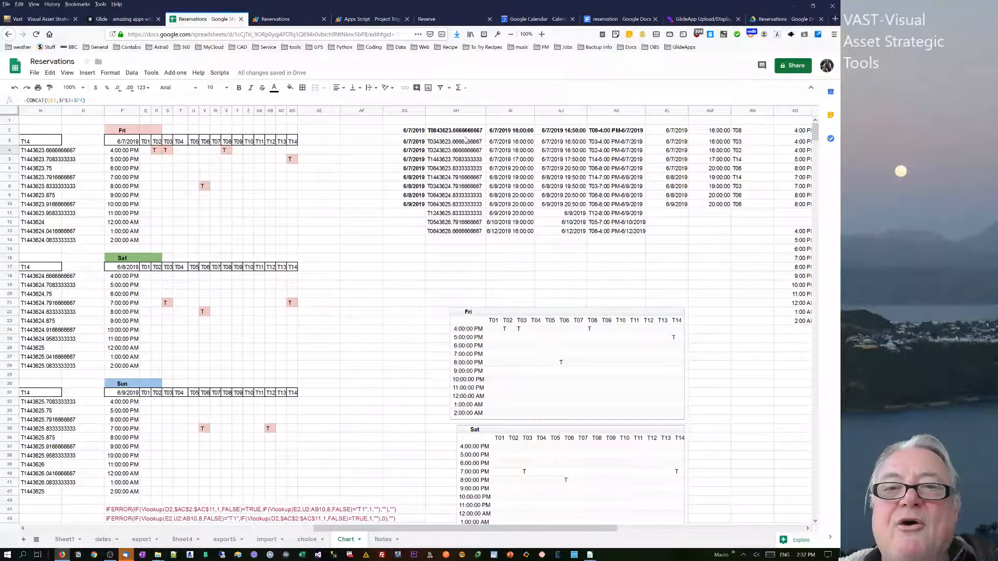
{"action": "left_click", "coordinate": [467, 141]}
{"action": "left_click", "coordinate": [463, 131]}
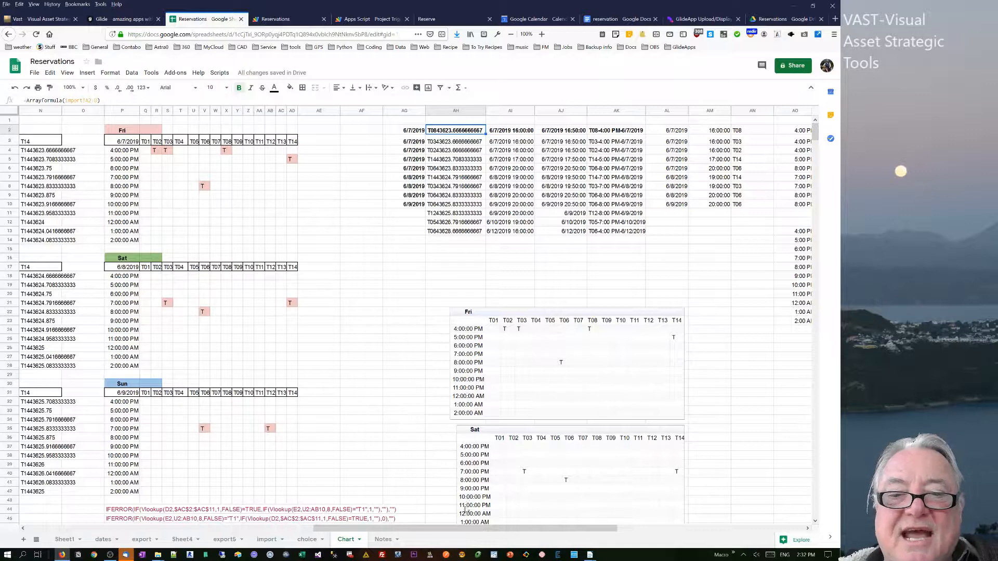
{"action": "left_click_drag", "start_coordinate": [473, 531], "coordinate": [156, 488]}
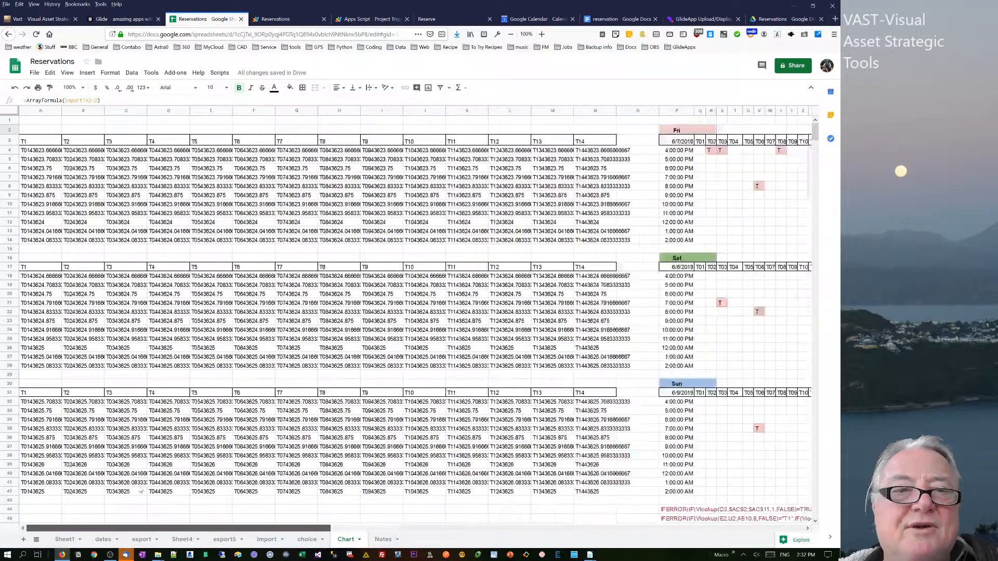
{"action": "left_click", "coordinate": [701, 150]}
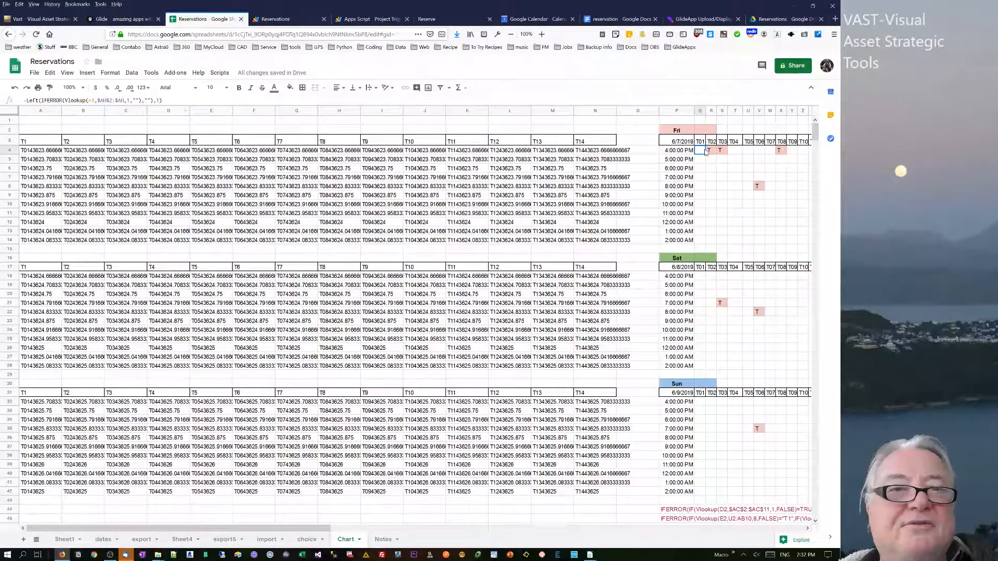
{"action": "left_click", "coordinate": [711, 151]}
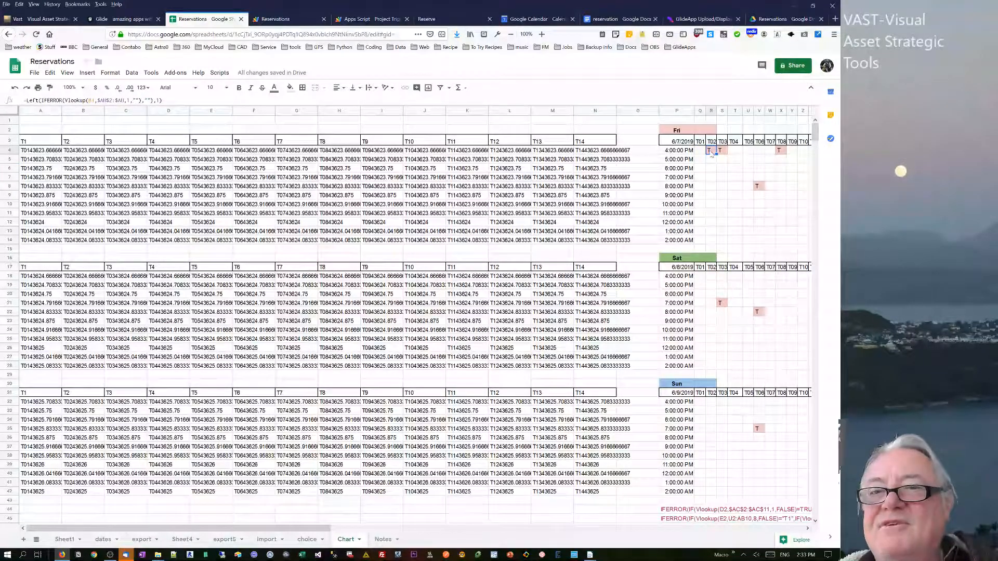
Examine each day block's TODAY-based date formulas and the CHOOSE/WEEKDAY day-name headers.
{"action": "left_click_drag", "start_coordinate": [299, 533], "coordinate": [549, 537]}
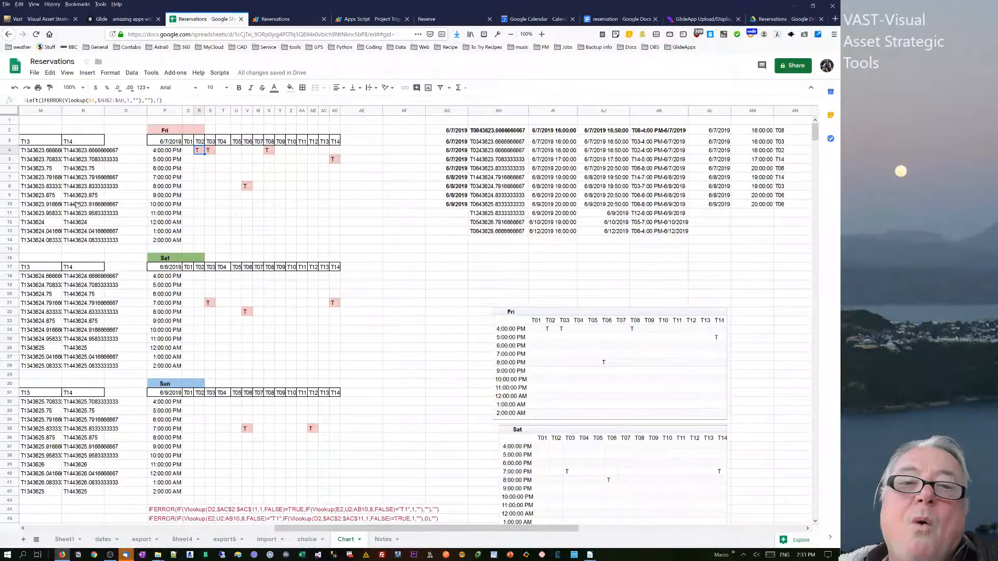
{"action": "left_click", "coordinate": [161, 142]}
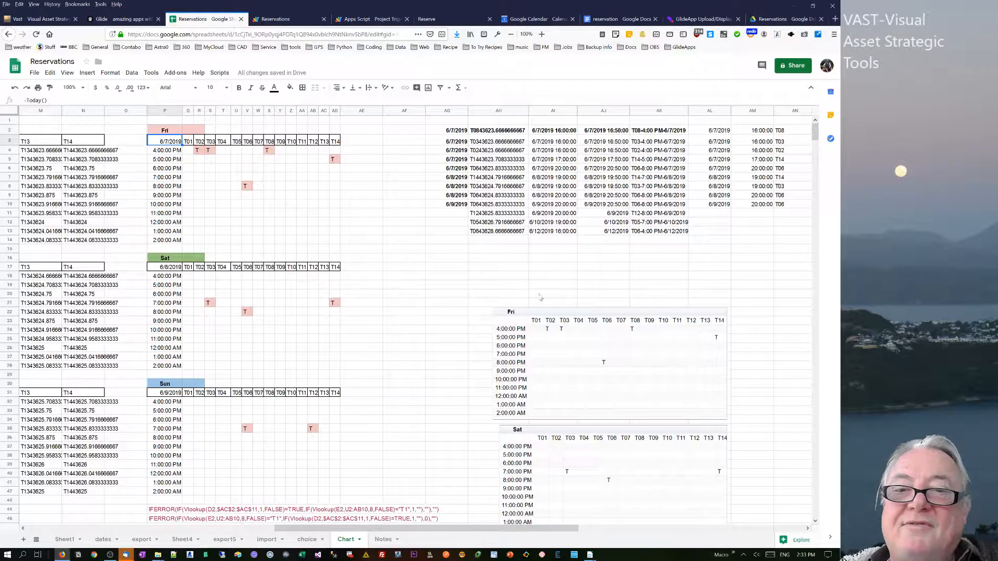
{"action": "left_click", "coordinate": [597, 346]}
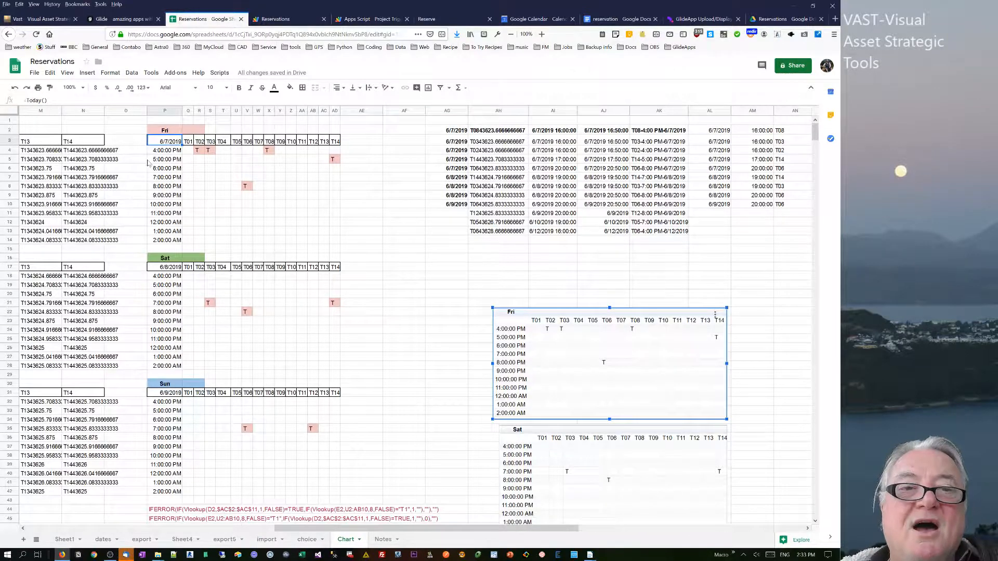
{"action": "left_click", "coordinate": [166, 142]}
{"action": "left_click", "coordinate": [168, 269]}
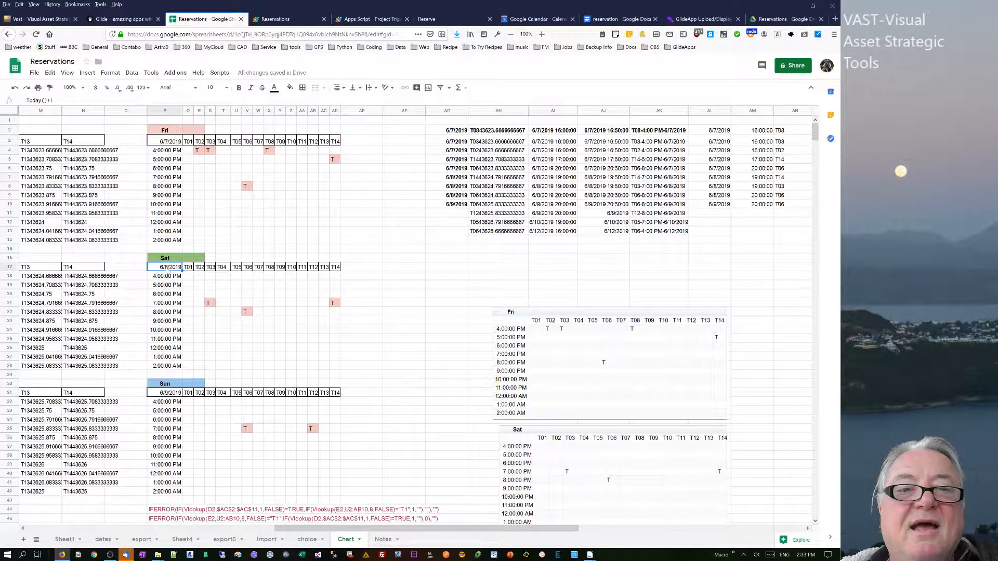
{"action": "left_click", "coordinate": [178, 394]}
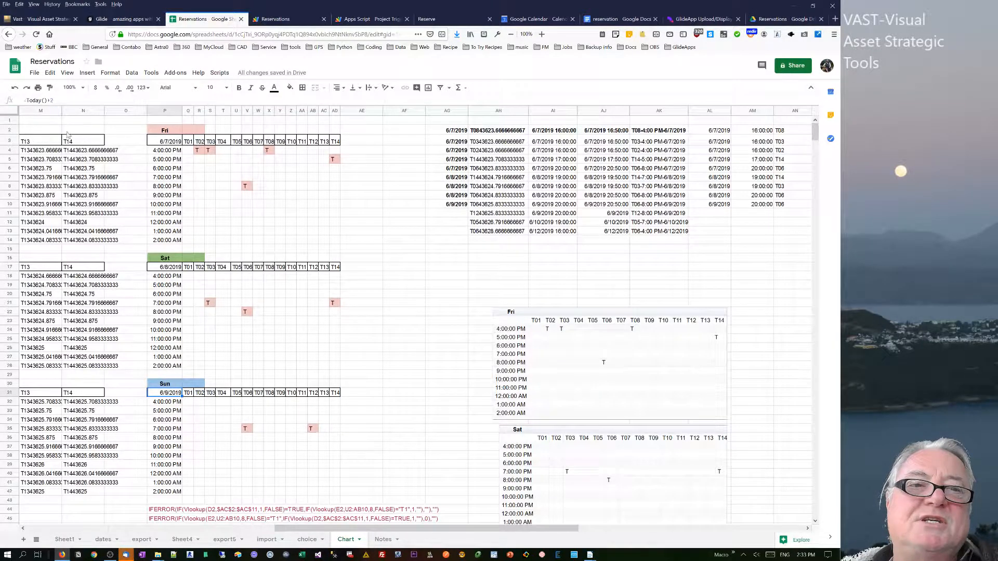
{"action": "left_click", "coordinate": [164, 131]}
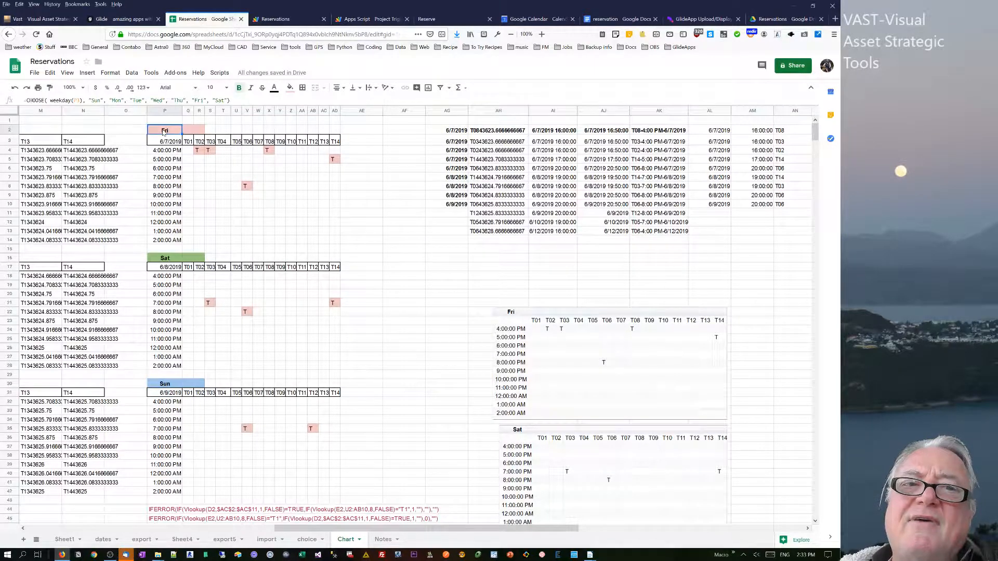
{"action": "left_click", "coordinate": [165, 144]}
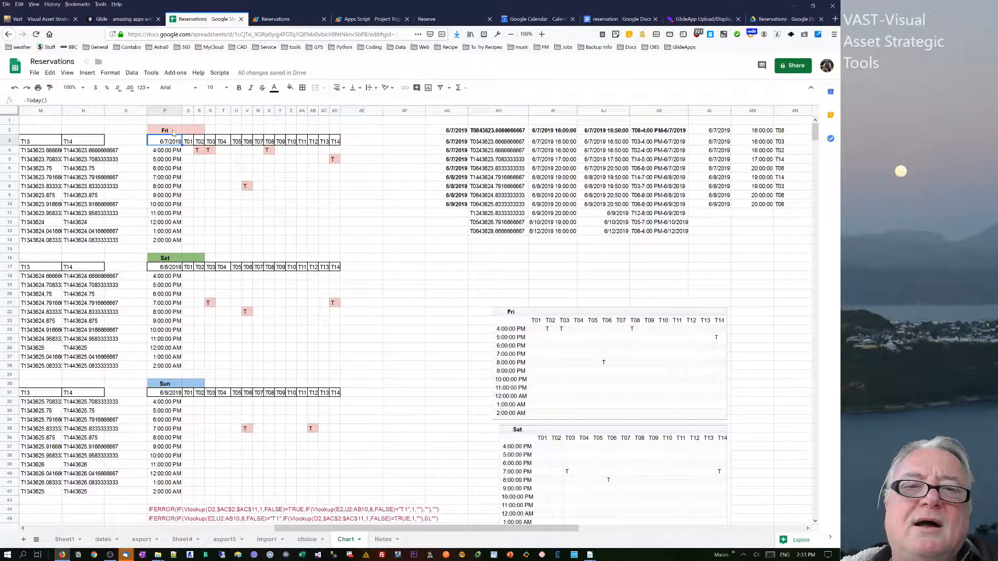
{"action": "left_click", "coordinate": [173, 133]}
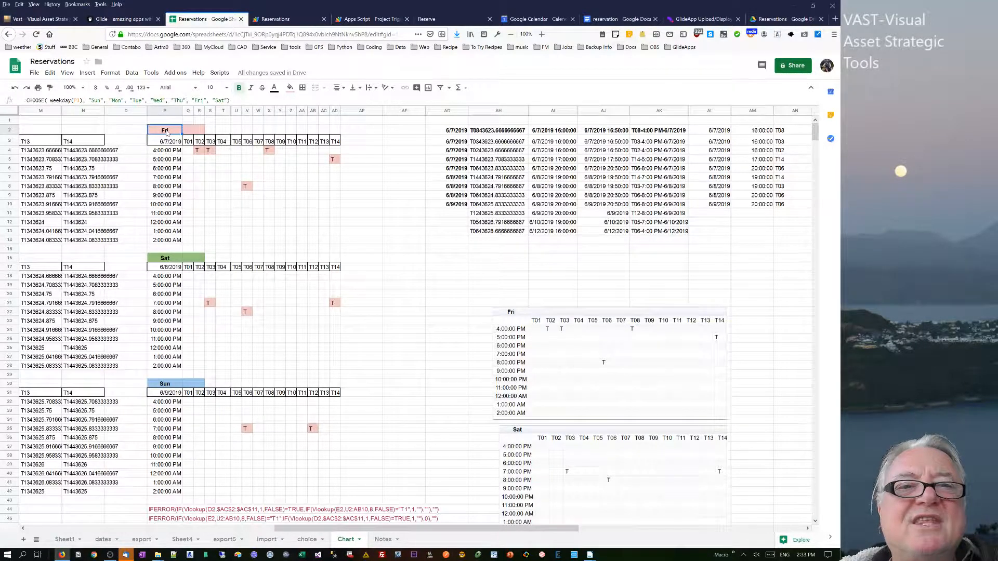
{"action": "left_click", "coordinate": [168, 144]}
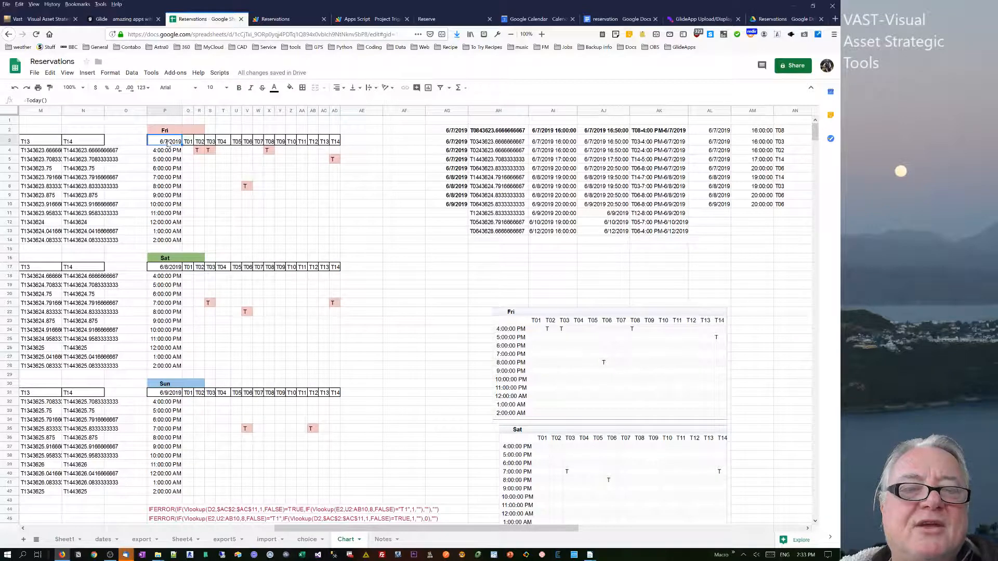
{"action": "left_click", "coordinate": [169, 132]}
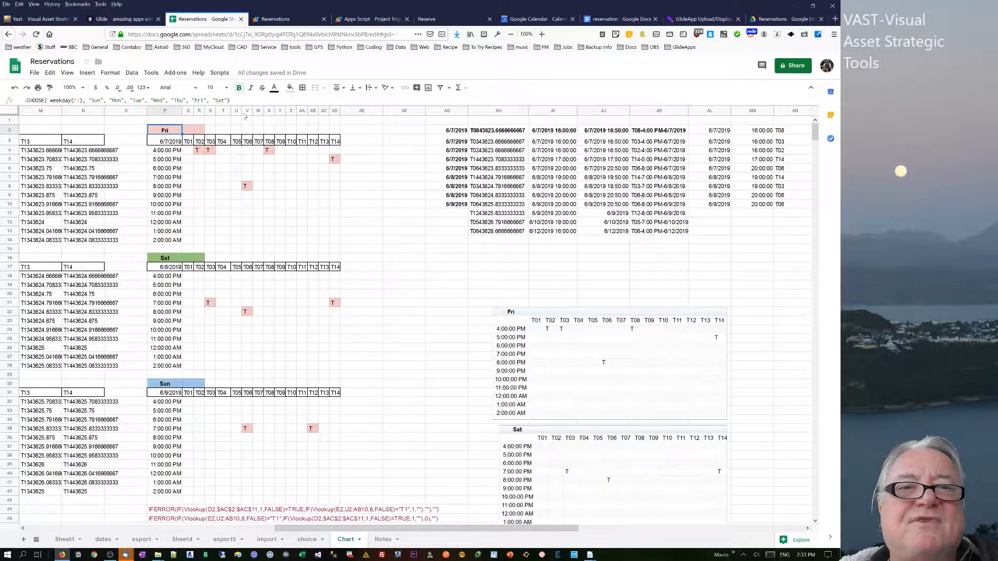
{"action": "left_click_drag", "start_coordinate": [231, 100], "coordinate": [24, 101]}
{"action": "left_click", "coordinate": [63, 101]}
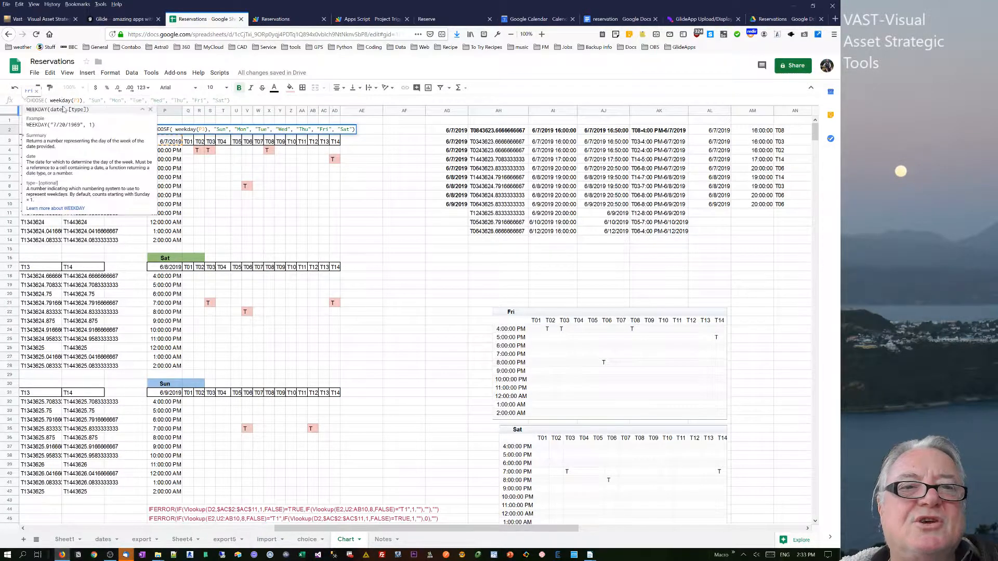
{"action": "left_click", "coordinate": [169, 141]}
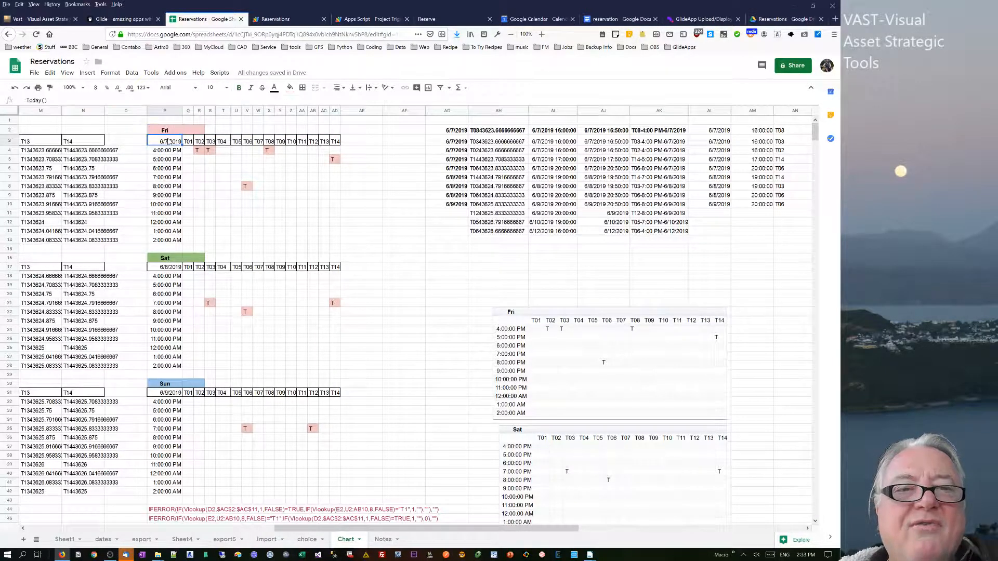
{"action": "left_click", "coordinate": [165, 130]}
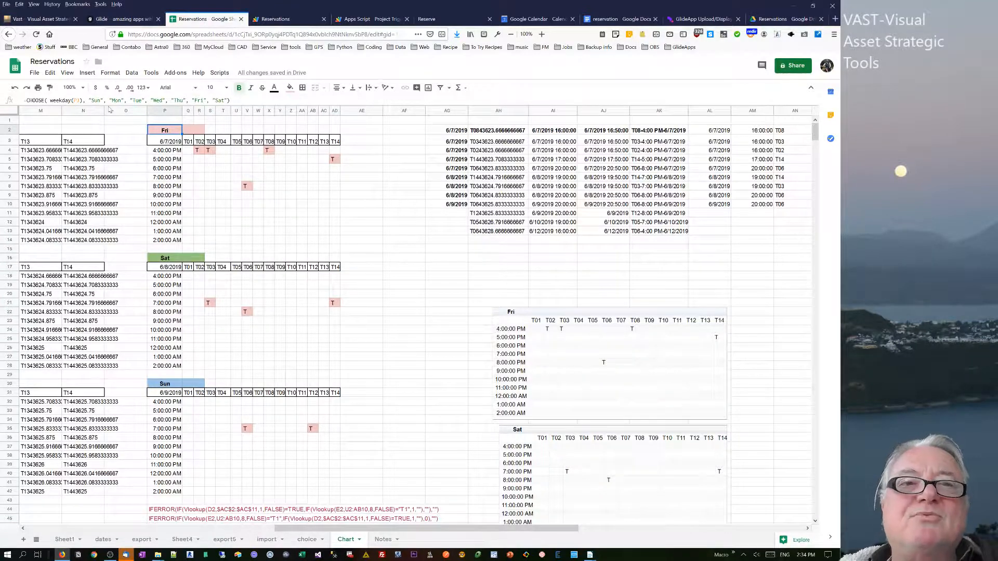
Preview the Reservations screen and a booking date's detail page in the Glide app.
{"action": "left_click", "coordinate": [109, 18]}
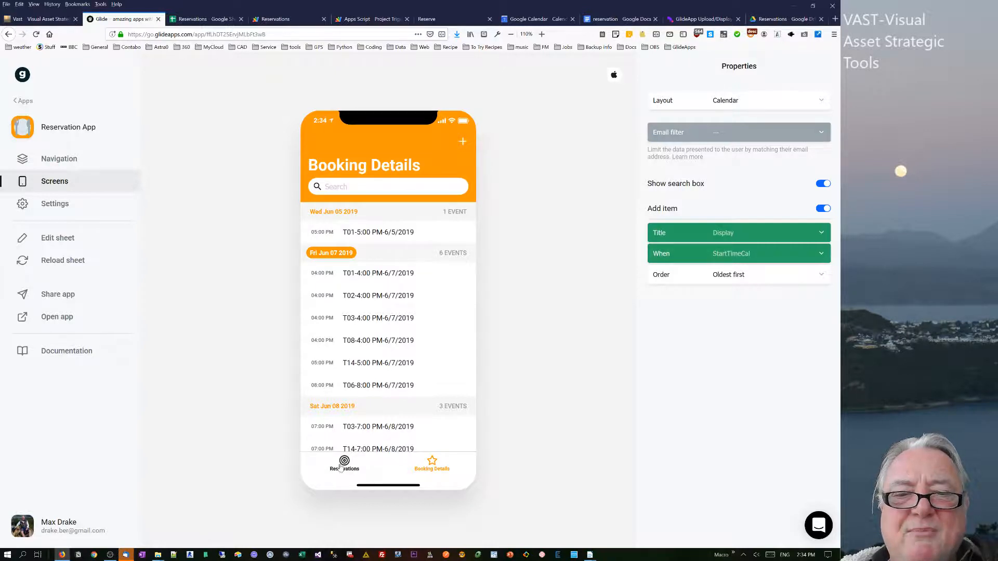
{"action": "left_click", "coordinate": [341, 467]}
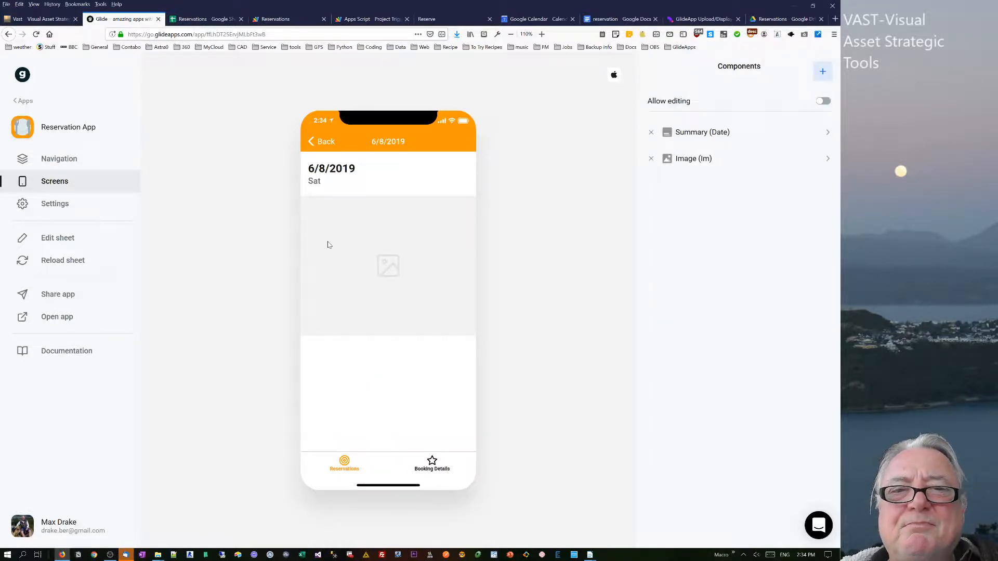
{"action": "left_click", "coordinate": [312, 141]}
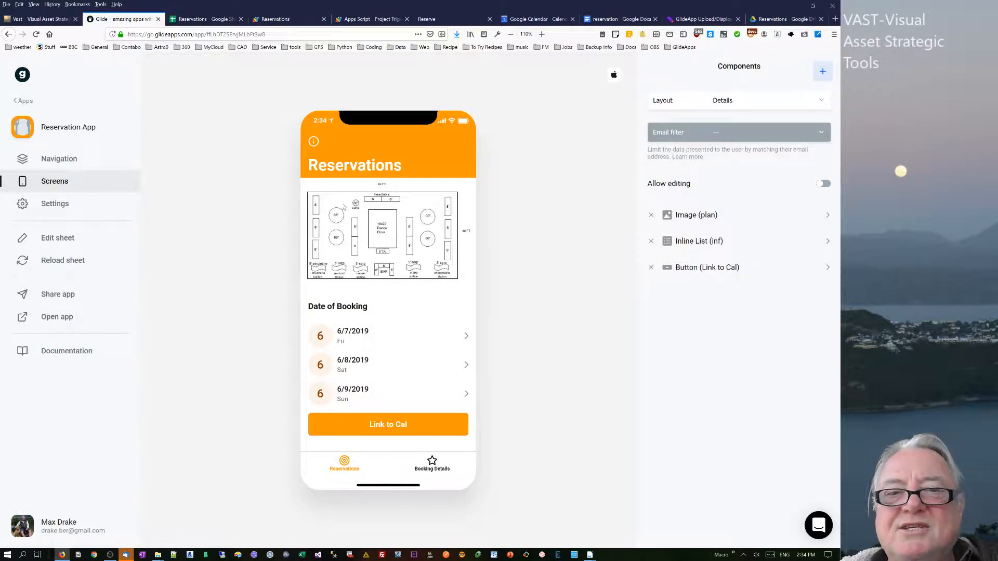
Review the Apps Script addEvents and getEvents functions alongside the Chart sheet.
{"action": "left_click", "coordinate": [183, 20]}
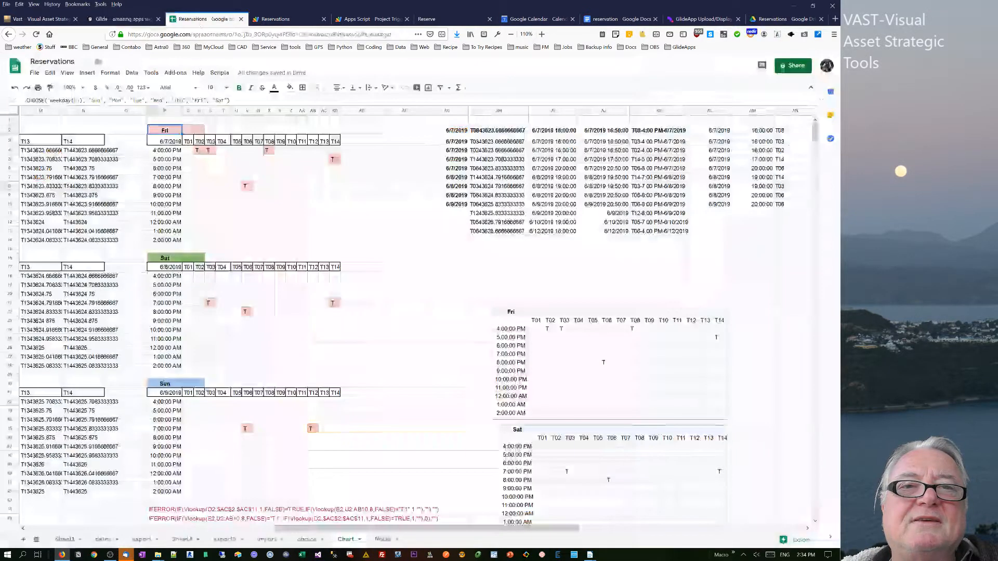
{"action": "left_click", "coordinate": [275, 19]}
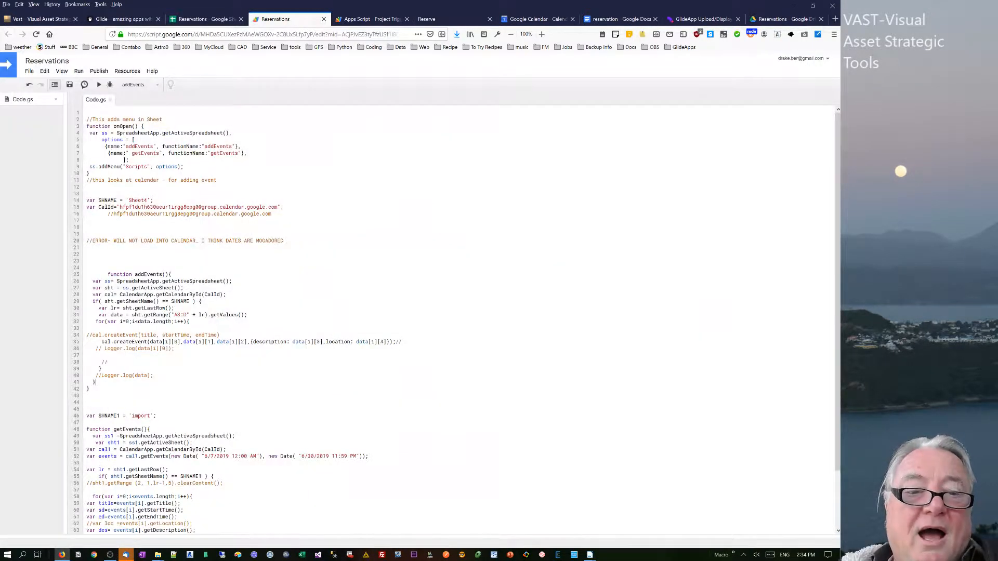
{"action": "scroll", "coordinate": [458, 320], "scroll_direction": "down", "scroll_amount": 3}
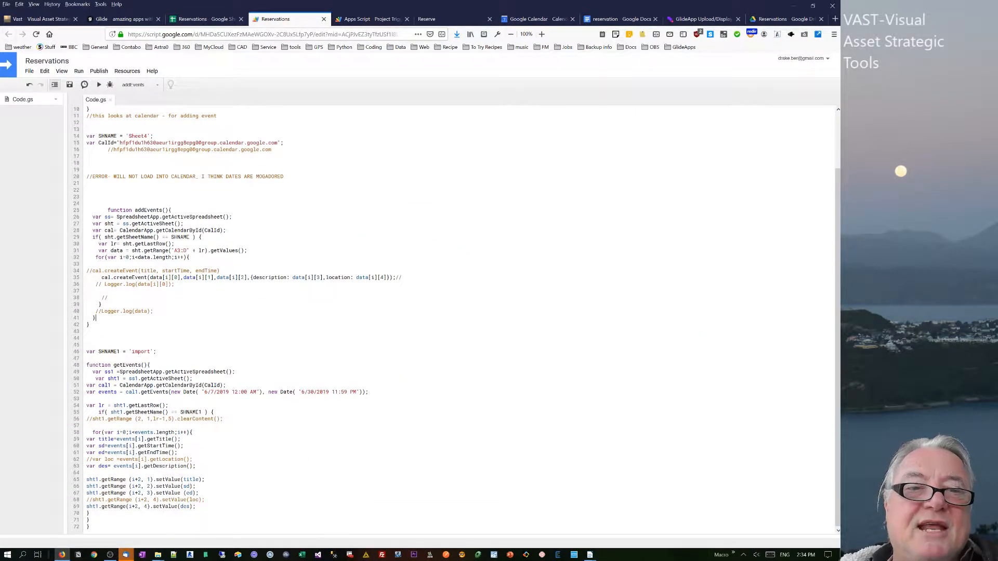
{"action": "scroll", "coordinate": [457, 320], "scroll_direction": "up", "scroll_amount": 3}
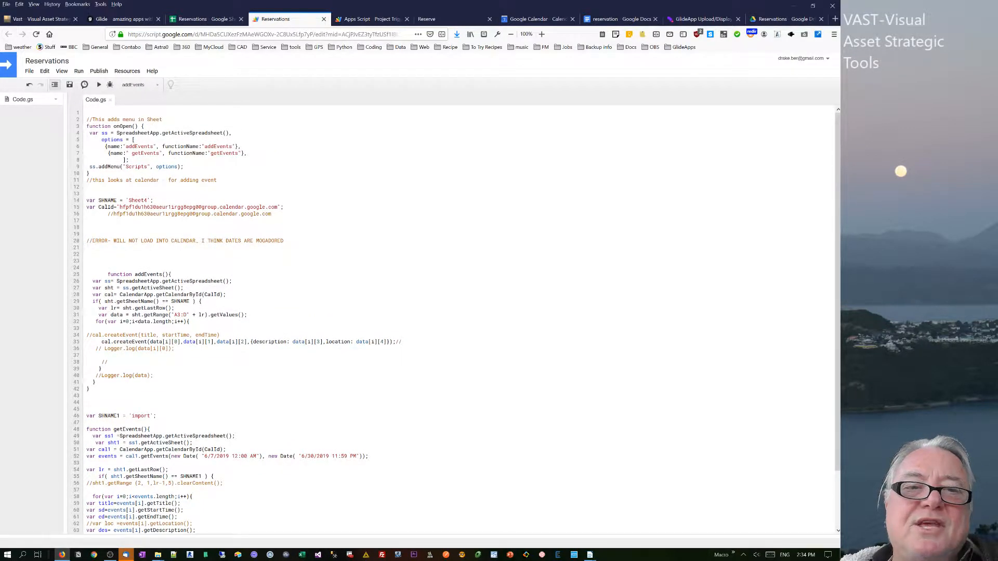
{"action": "left_click_drag", "start_coordinate": [122, 180], "coordinate": [159, 302]}
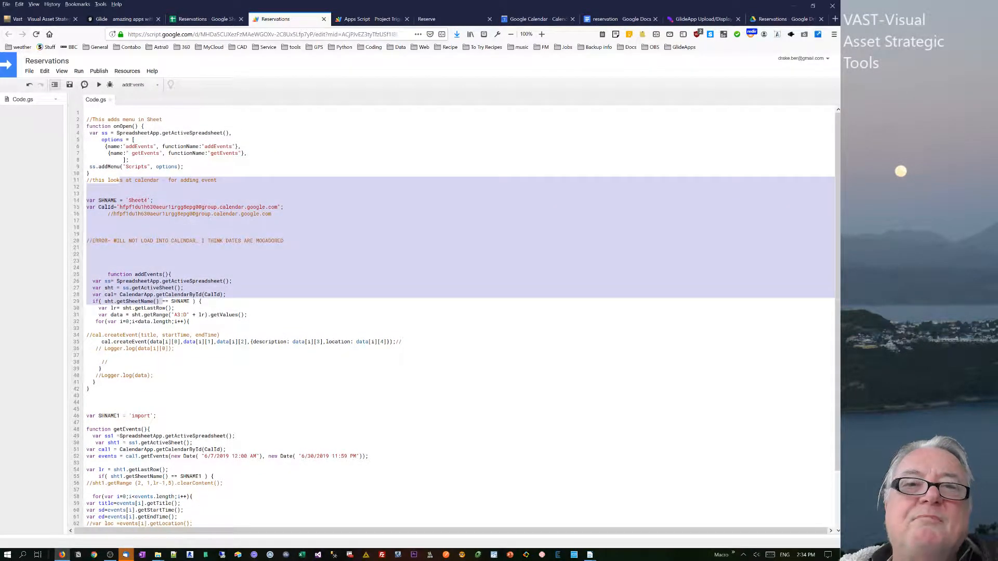
{"action": "left_click", "coordinate": [200, 19]}
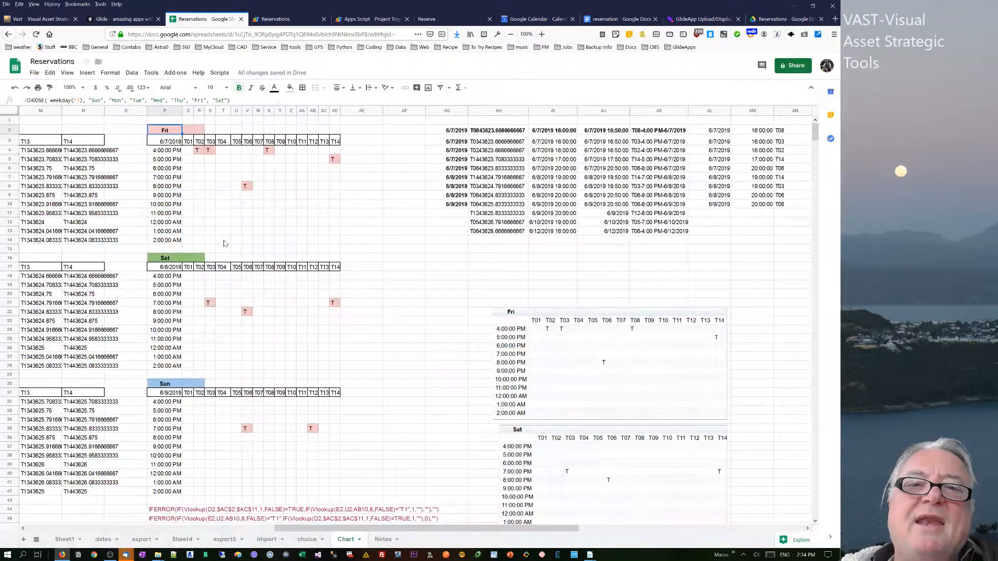
{"action": "left_click", "coordinate": [223, 241]}
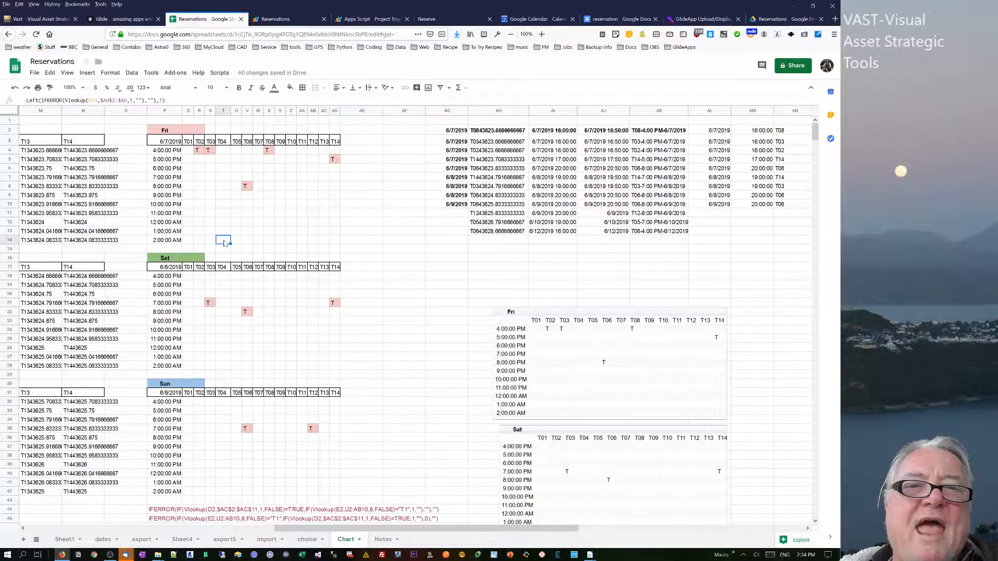
{"action": "left_click", "coordinate": [289, 19]}
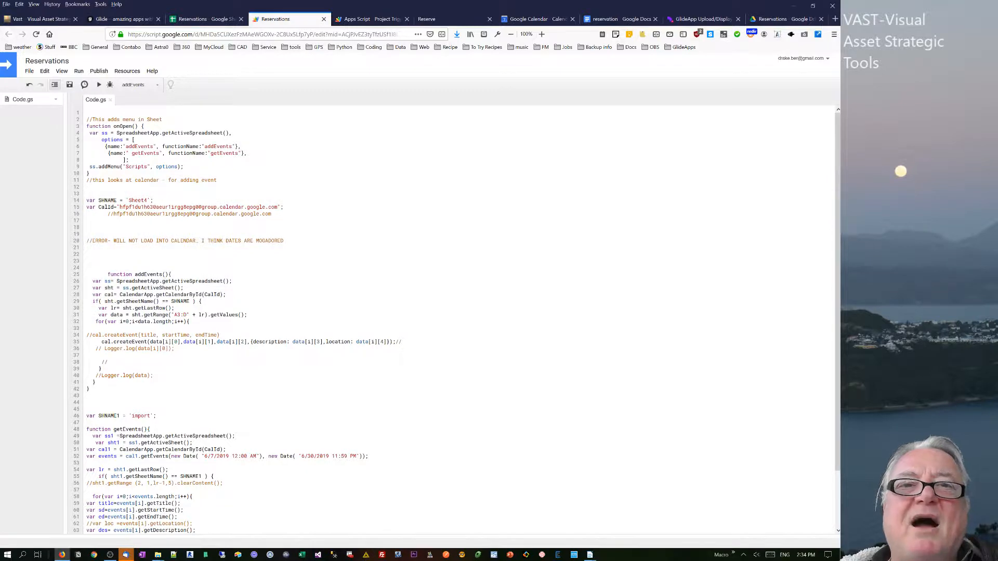
Return to the Chart sheet and examine the lookup formulas in the Friday booking grid cells.
{"action": "left_click", "coordinate": [205, 19]}
{"action": "left_click", "coordinate": [280, 19]}
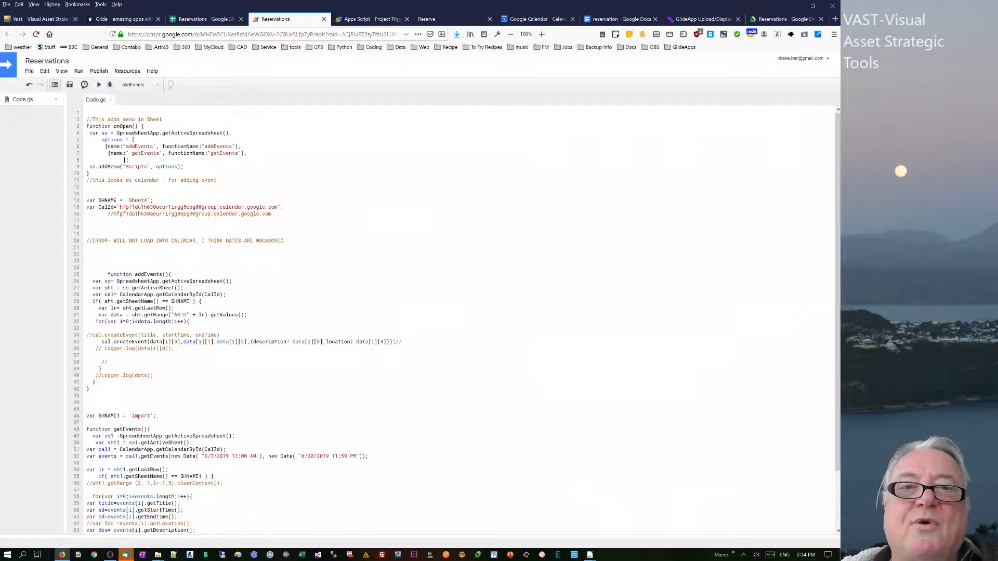
{"action": "left_click", "coordinate": [205, 19]}
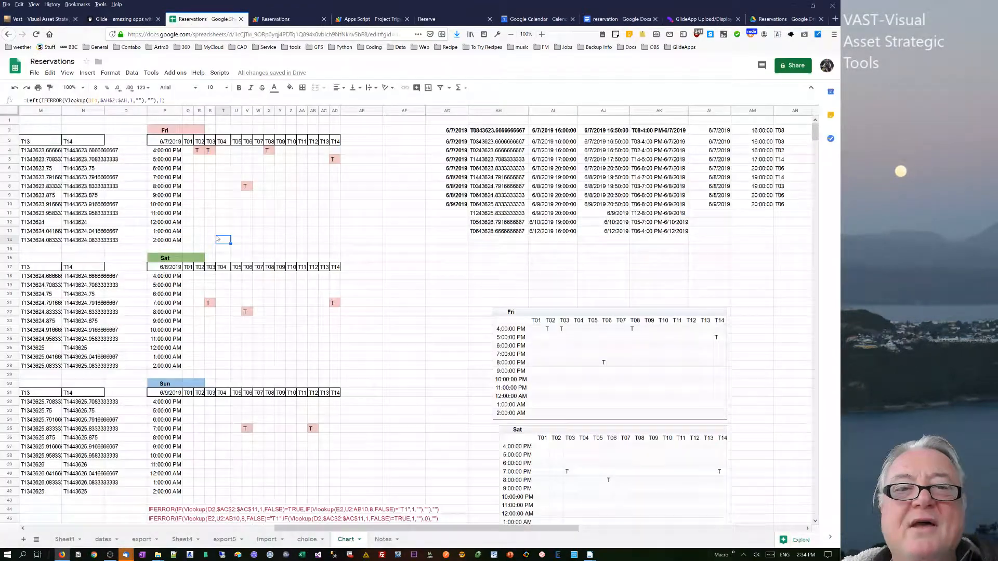
{"action": "left_click", "coordinate": [190, 152]}
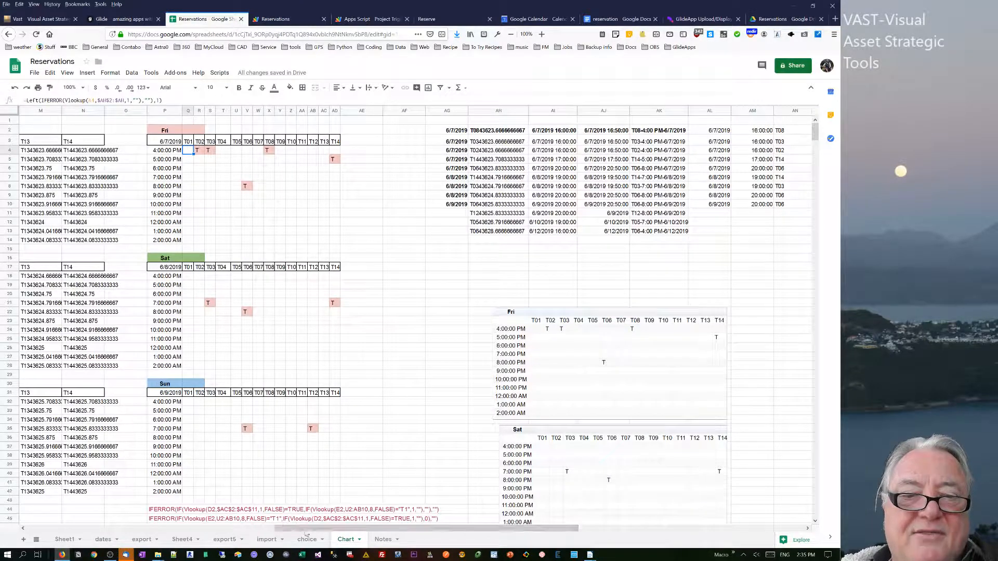
{"action": "left_click_drag", "start_coordinate": [318, 529], "coordinate": [52, 521]}
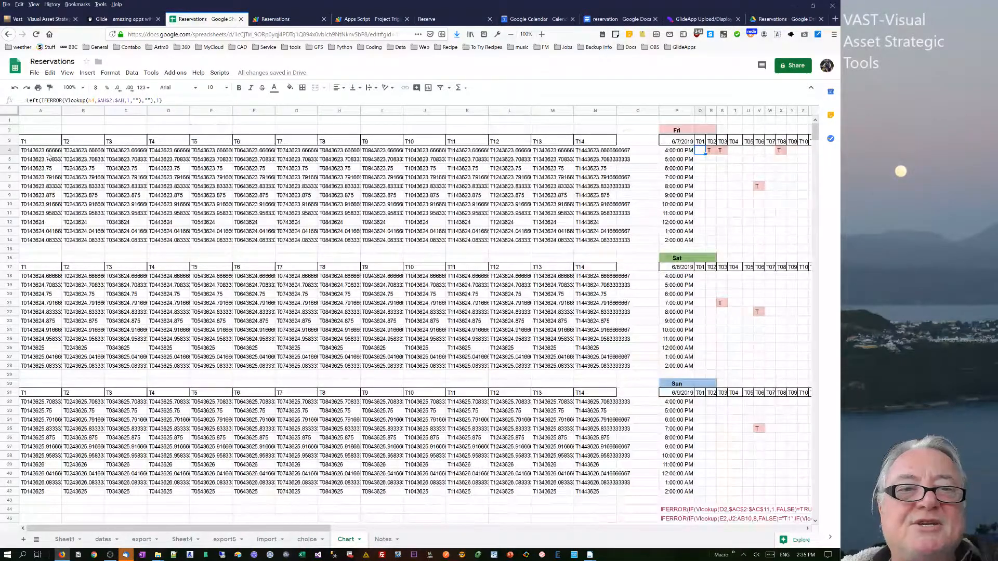
{"action": "left_click", "coordinate": [49, 154]}
{"action": "left_click", "coordinate": [700, 151]}
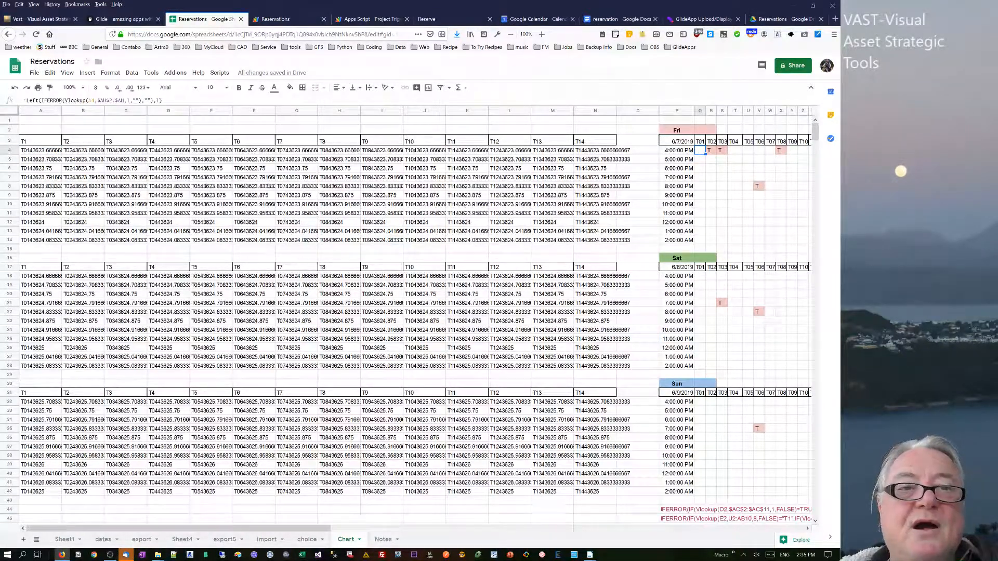
{"action": "left_click", "coordinate": [711, 152]}
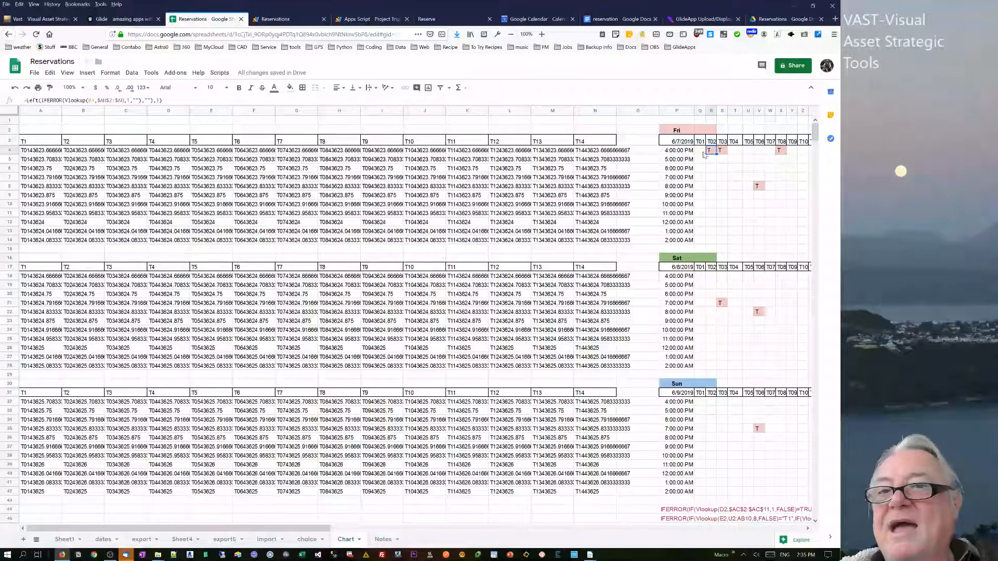
{"action": "left_click_drag", "start_coordinate": [701, 152], "coordinate": [776, 239]}
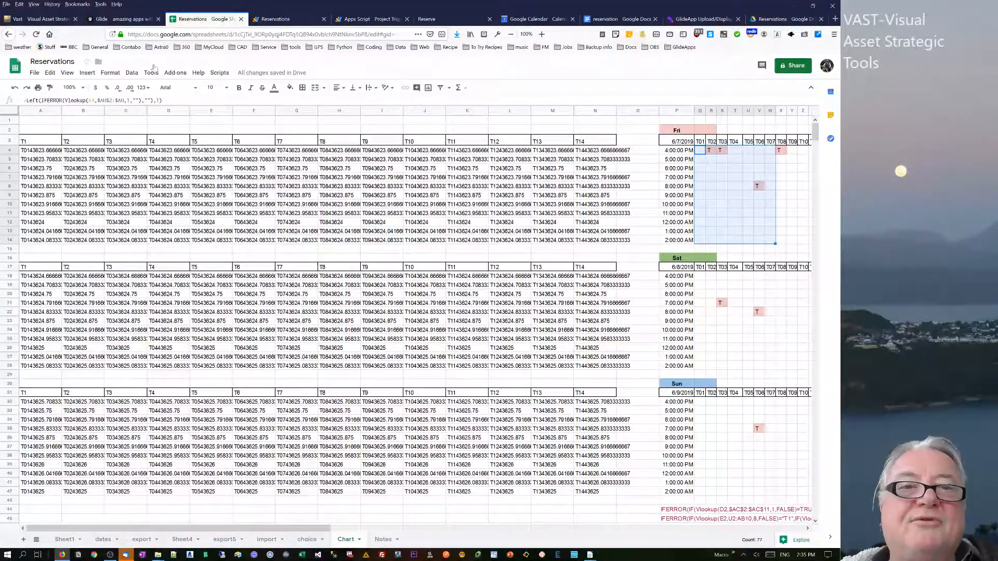
Open the conditional formatting rules for the selected Friday booking grid, then close the rules panel.
{"action": "left_click", "coordinate": [109, 73]}
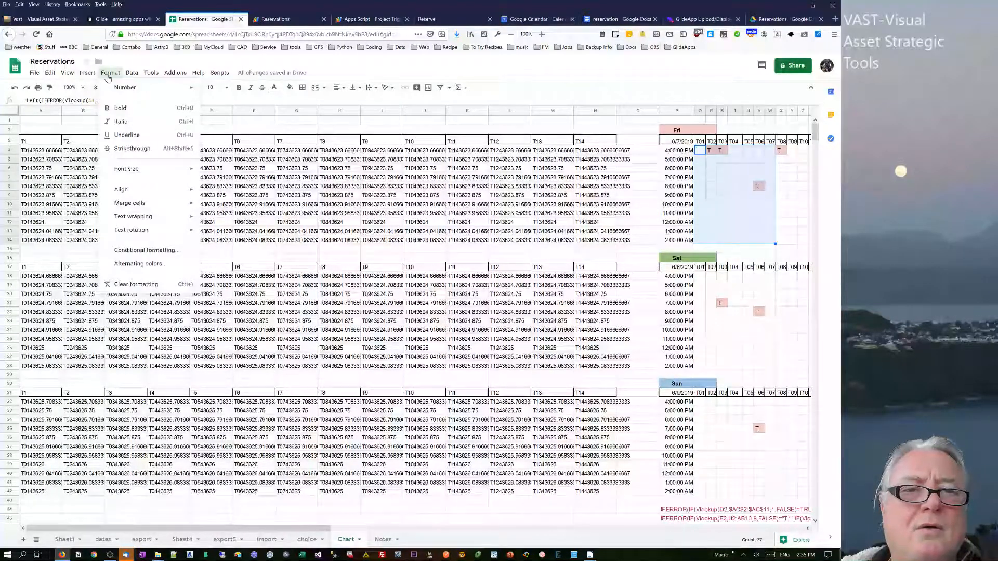
{"action": "left_click", "coordinate": [142, 250]}
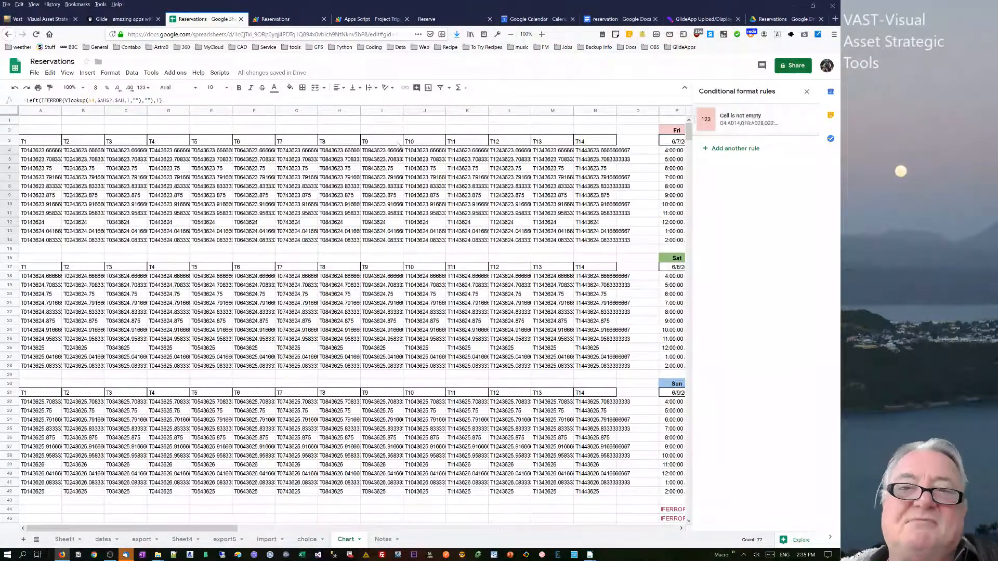
{"action": "left_click", "coordinate": [807, 92]}
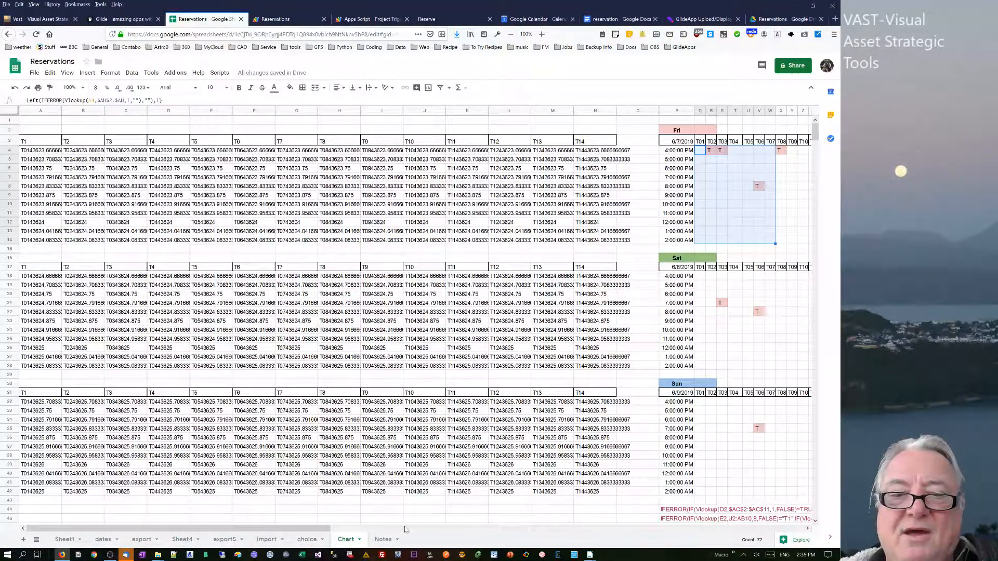
Scroll across to the Fri and Sat summary charts and select the Friday chart.
{"action": "left_click_drag", "start_coordinate": [311, 533], "coordinate": [513, 529]}
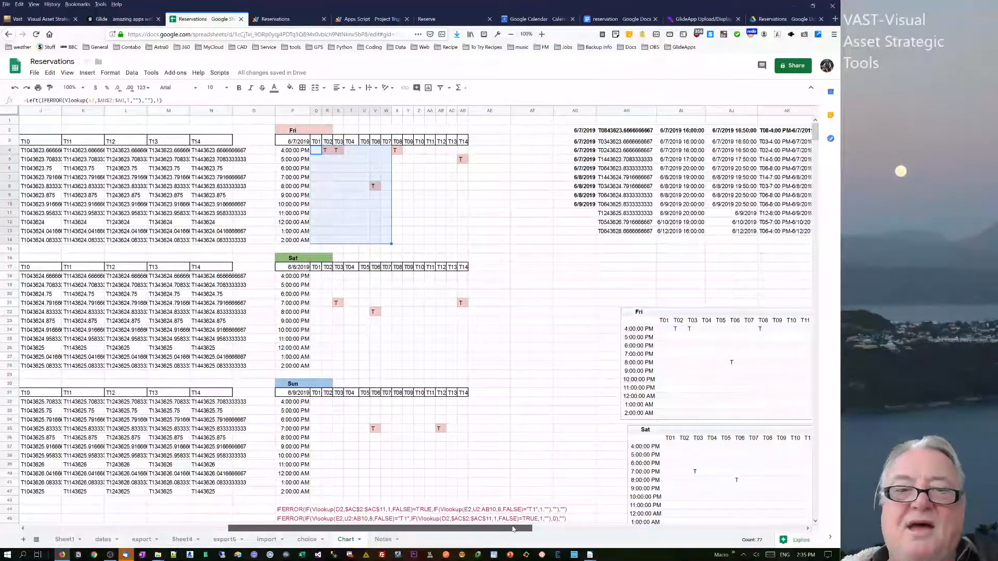
{"action": "left_click", "coordinate": [397, 231]}
{"action": "left_click_drag", "start_coordinate": [405, 530], "coordinate": [597, 516]}
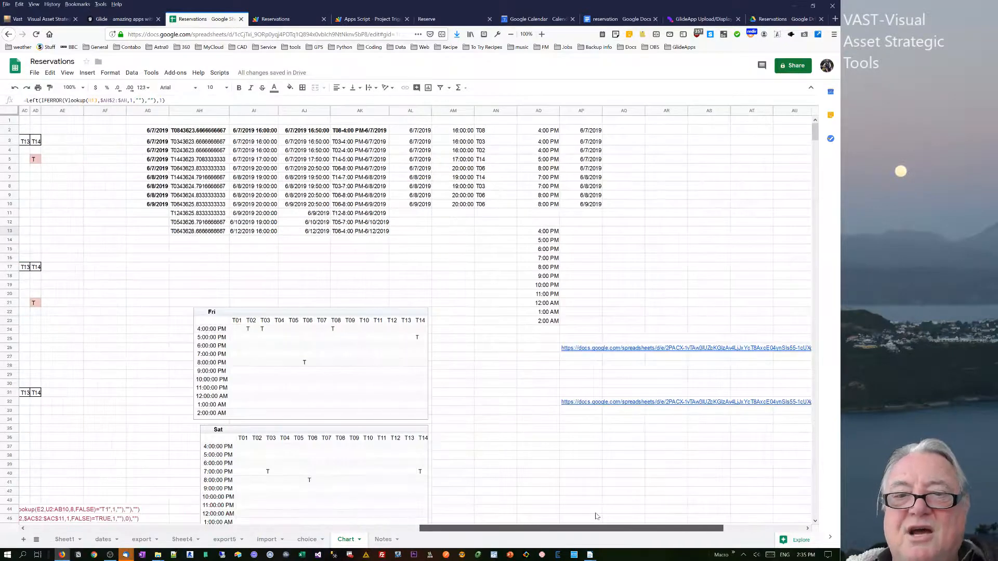
{"action": "left_click", "coordinate": [402, 317]}
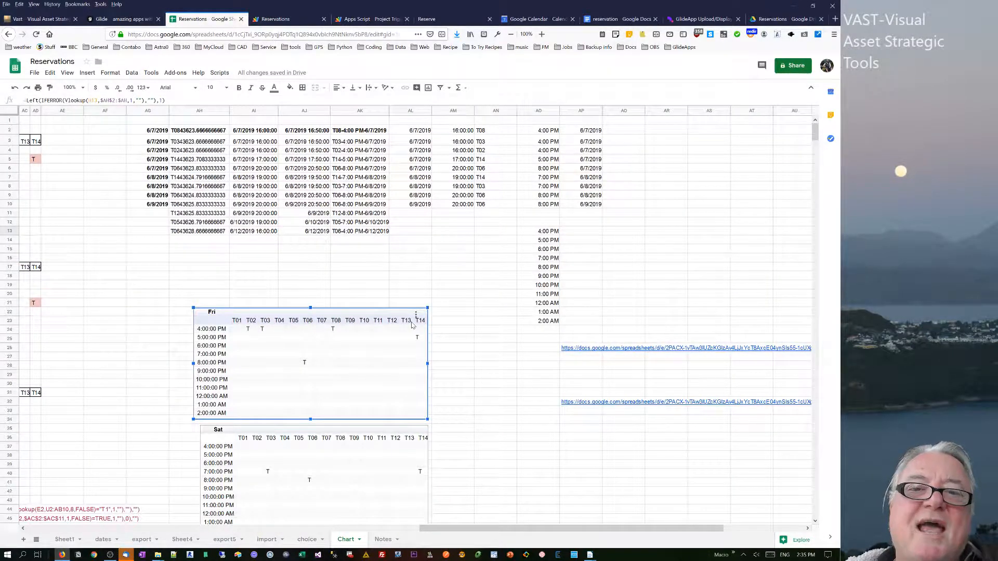
Open the 6/7/2019 booking date in the Glide app preview, then go back to Reservations.
{"action": "left_click", "coordinate": [103, 20]}
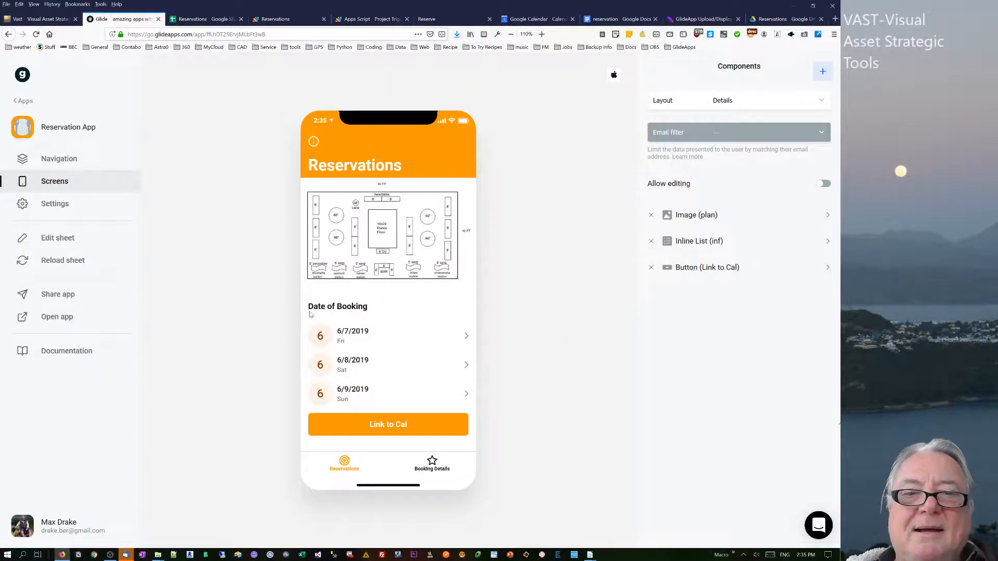
{"action": "left_click", "coordinate": [371, 338]}
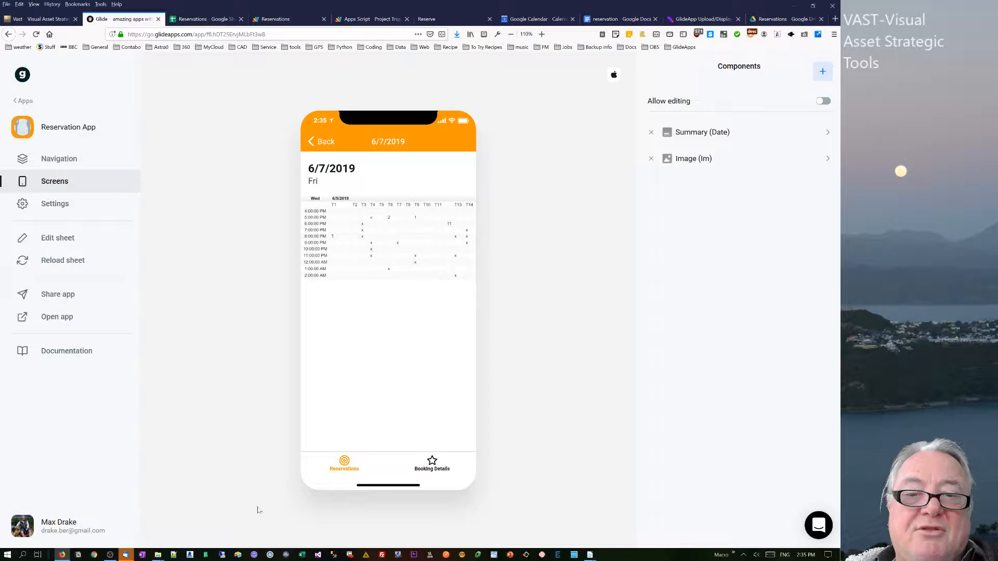
{"action": "left_click", "coordinate": [332, 467]}
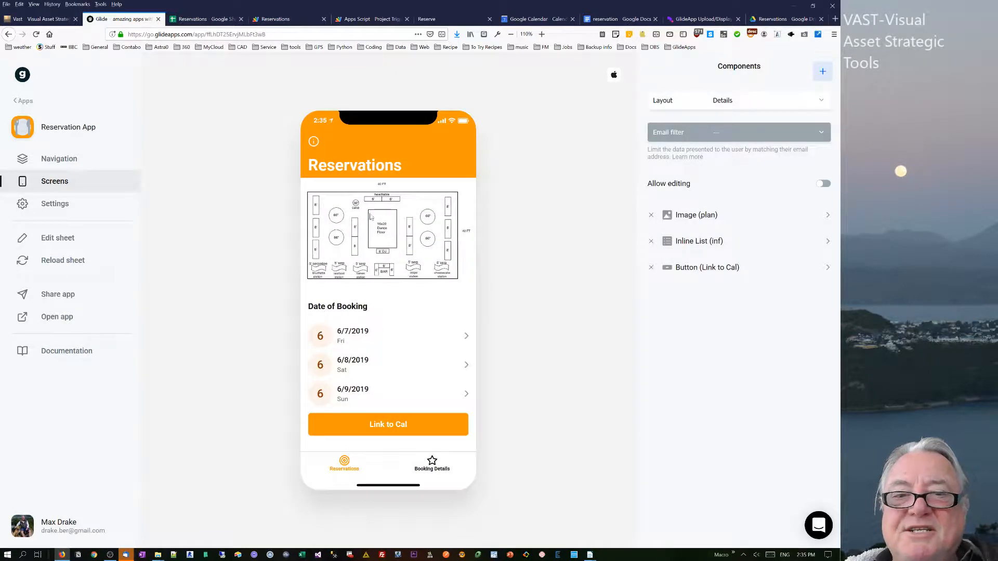
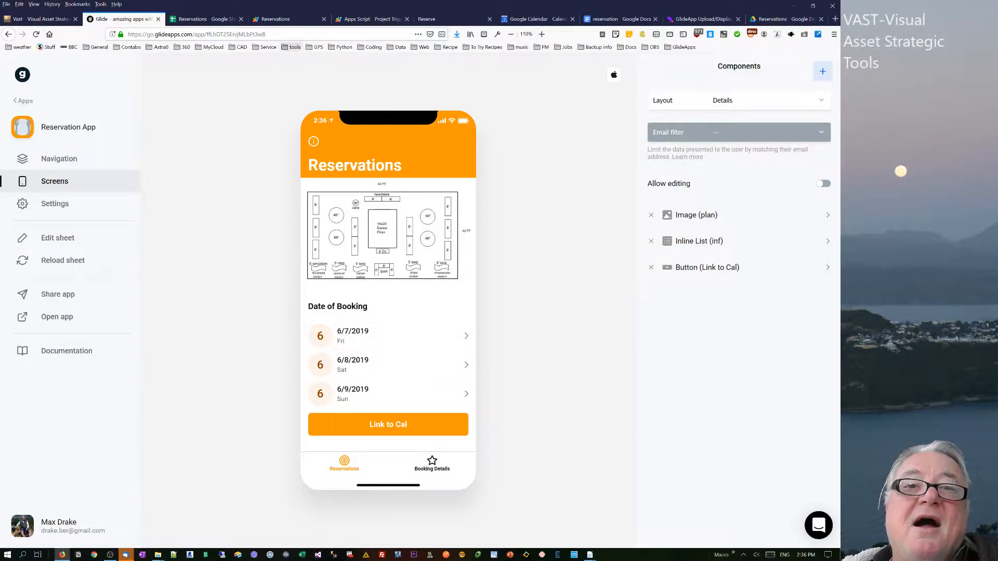
Examine the Chart sheet's booking grids and the Friday summary chart.
{"action": "left_click", "coordinate": [198, 19]}
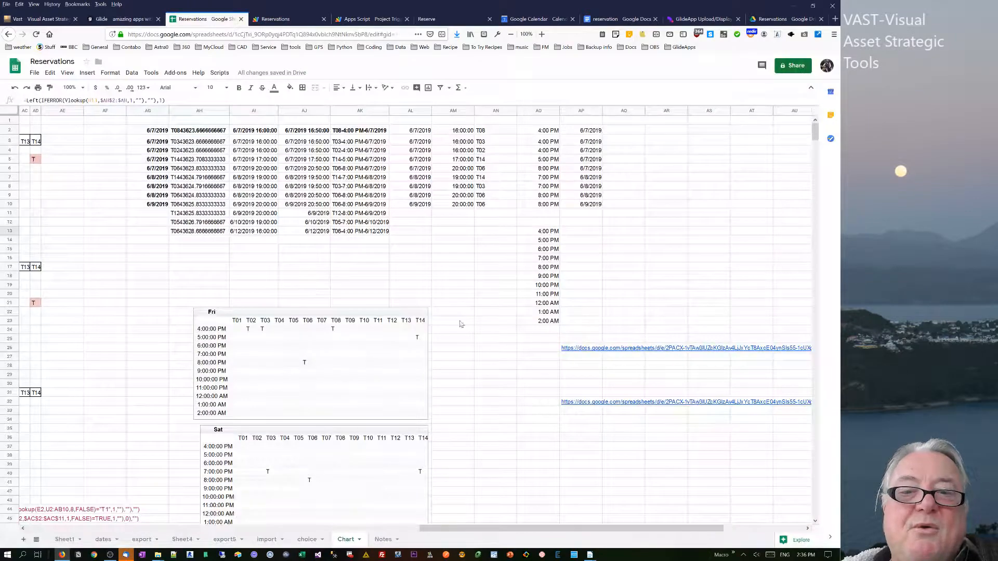
{"action": "left_click_drag", "start_coordinate": [507, 528], "coordinate": [234, 503]}
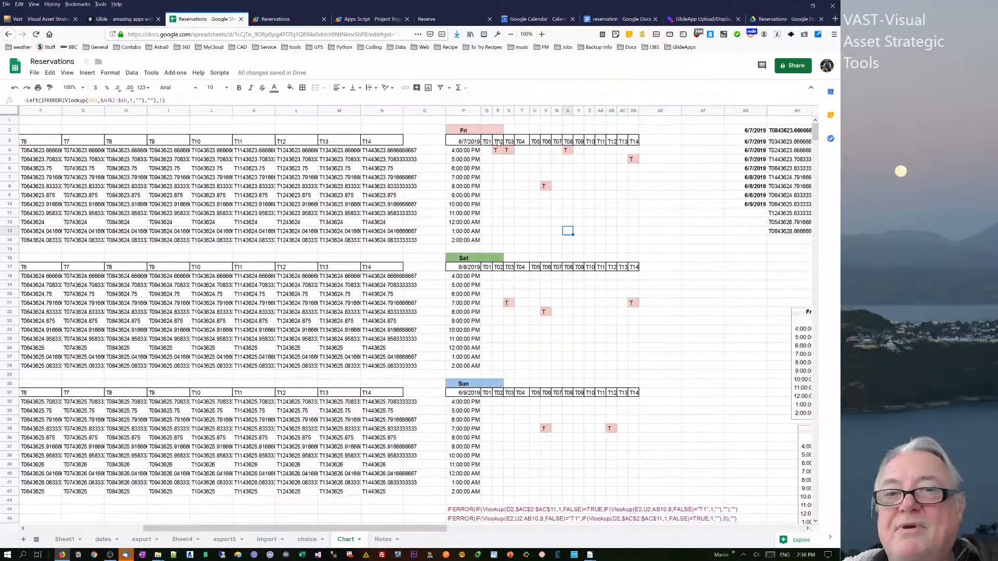
{"action": "left_click", "coordinate": [498, 159]}
{"action": "scroll", "coordinate": [814, 156], "scroll_direction": "down", "scroll_amount": 1}
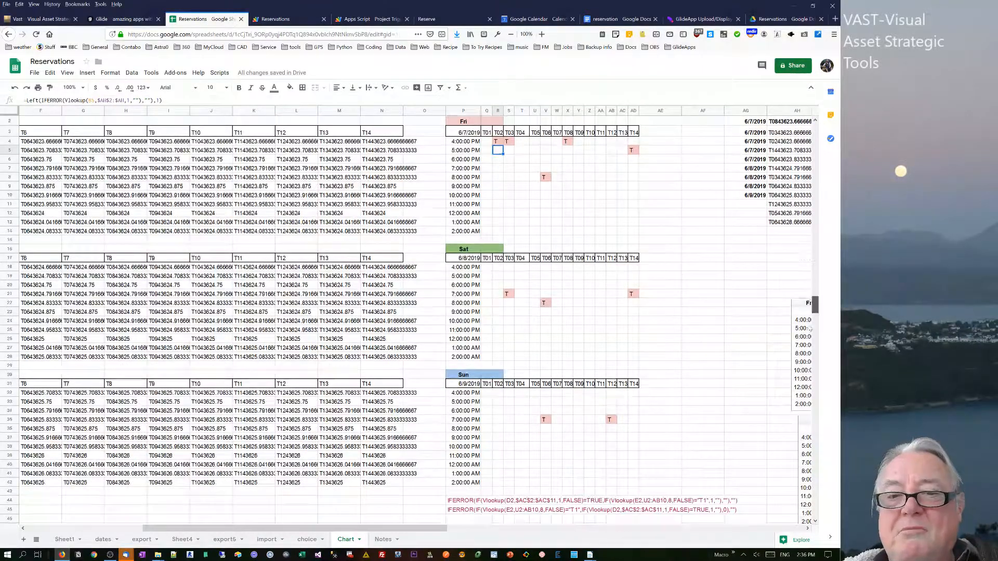
{"action": "left_click_drag", "start_coordinate": [810, 329], "coordinate": [801, 136]}
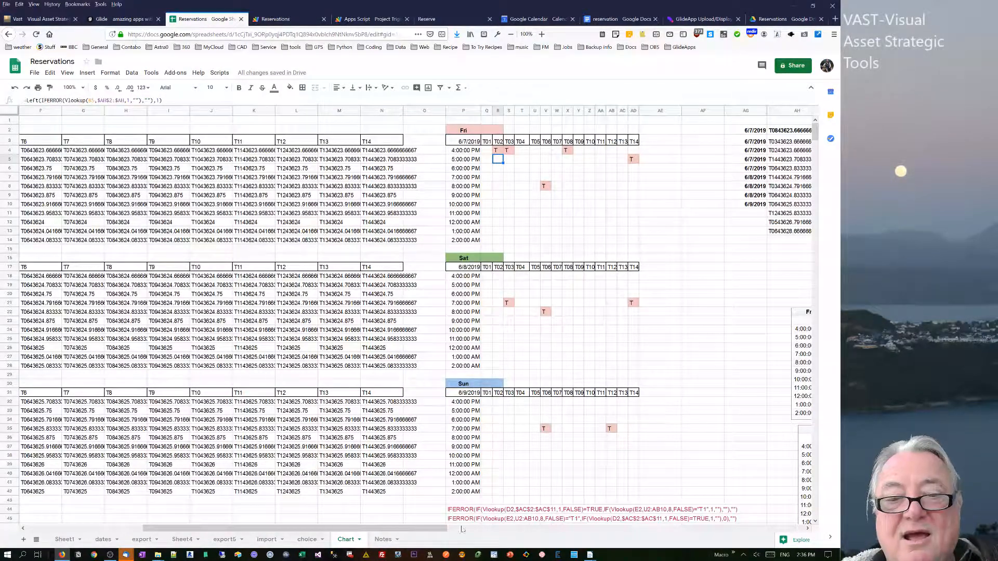
{"action": "left_click_drag", "start_coordinate": [426, 528], "coordinate": [724, 534]}
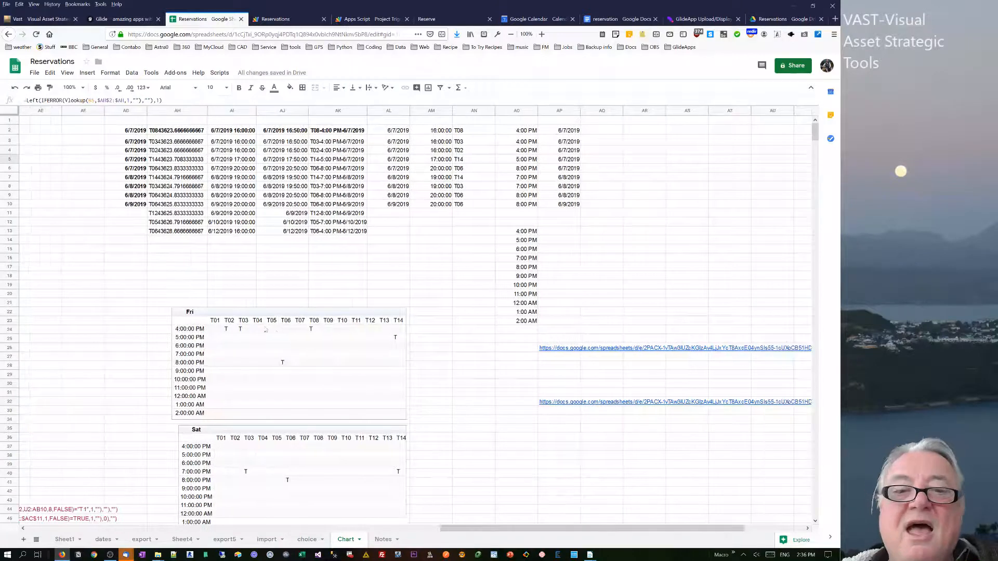
{"action": "left_click", "coordinate": [290, 346]}
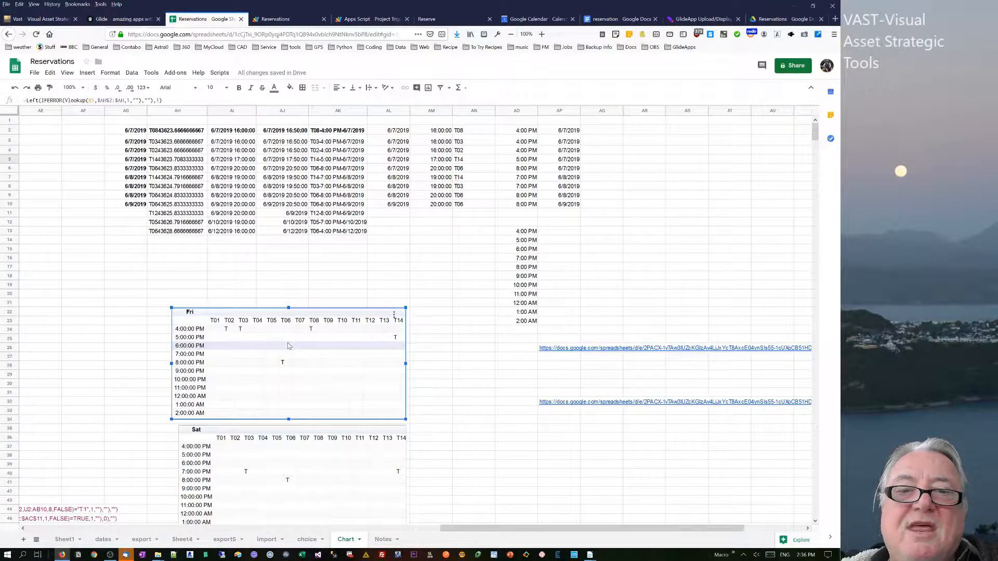
{"action": "left_click_drag", "start_coordinate": [452, 531], "coordinate": [203, 531]}
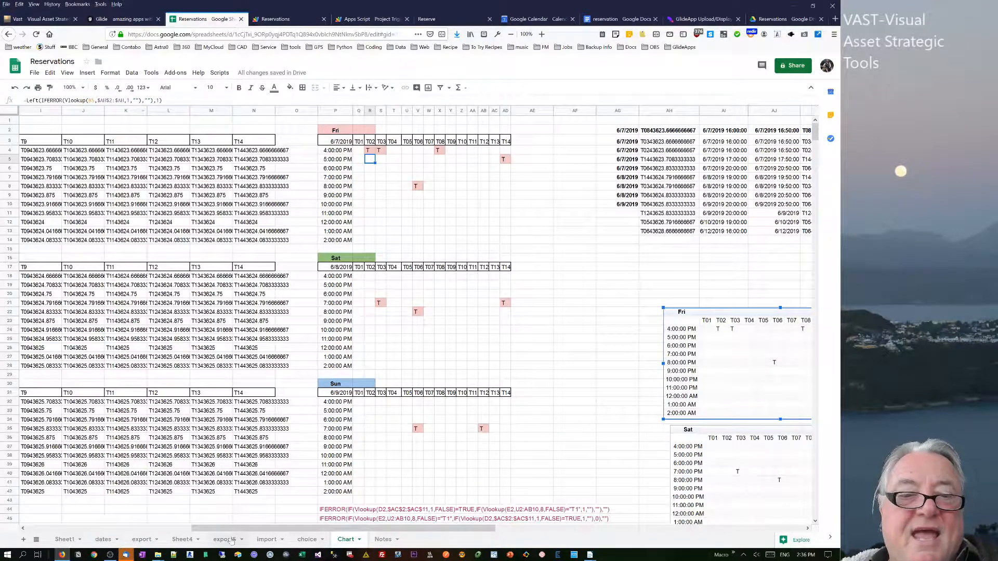
Switch to the dates sheet and inspect the Day, Date and chart image URL formulas in row 2.
{"action": "left_click", "coordinate": [104, 540]}
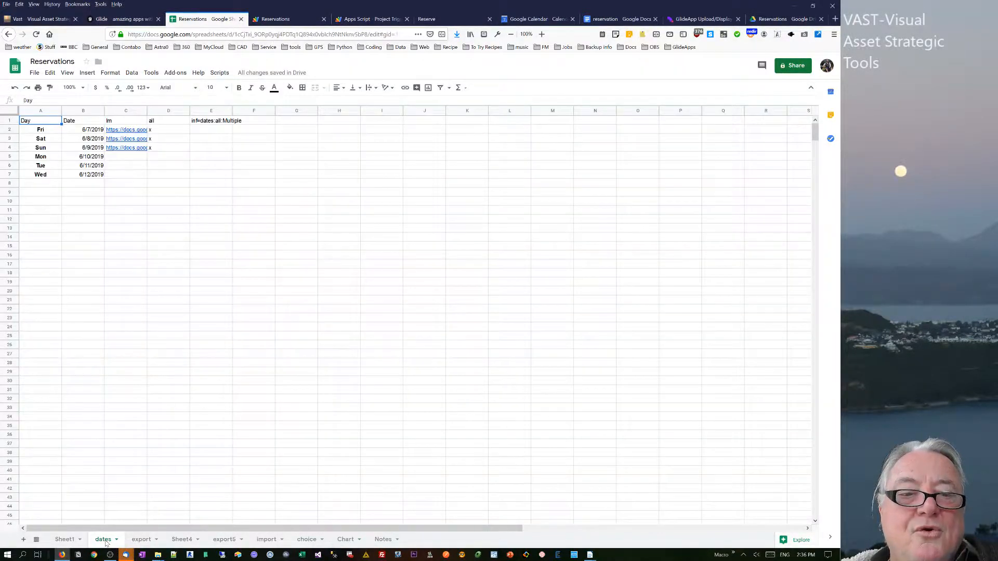
{"action": "left_click", "coordinate": [61, 212]}
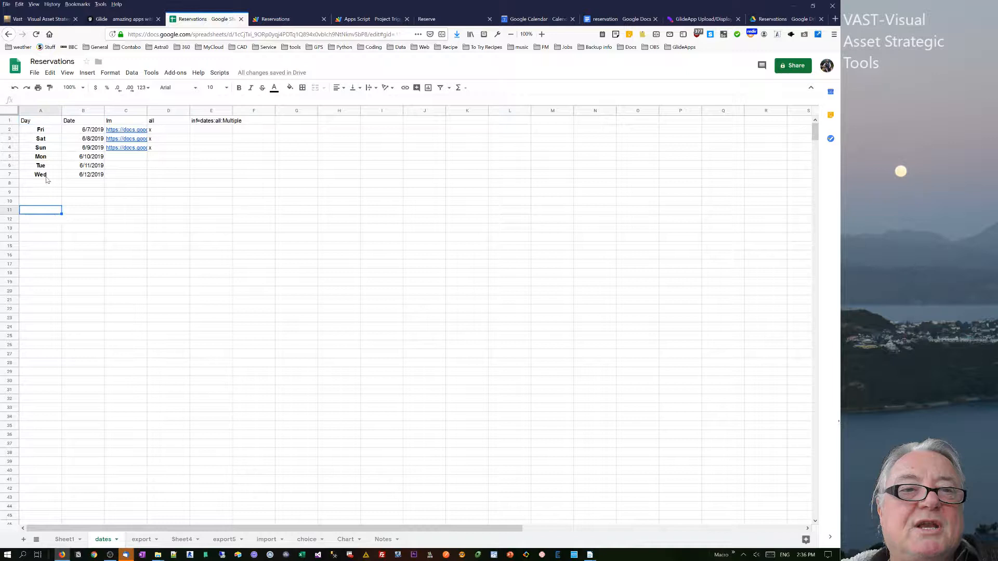
{"action": "left_click", "coordinate": [37, 124]}
{"action": "left_click", "coordinate": [44, 130]}
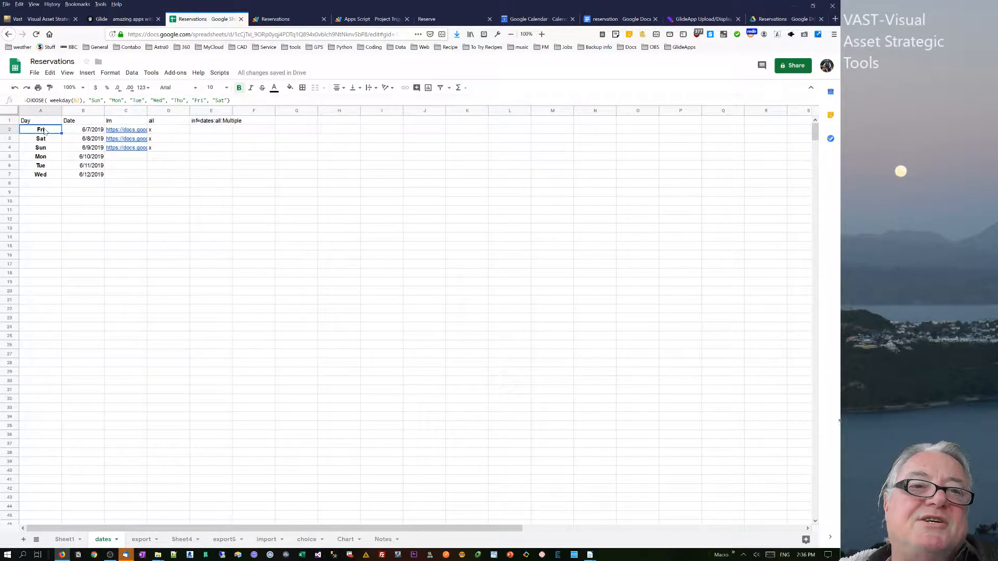
{"action": "left_click", "coordinate": [87, 132]}
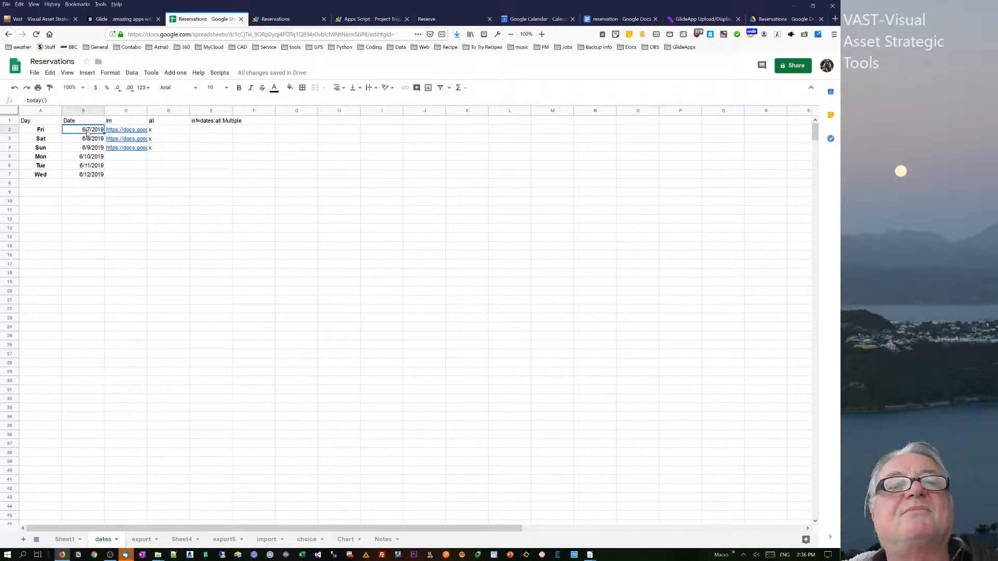
{"action": "left_click", "coordinate": [120, 131]}
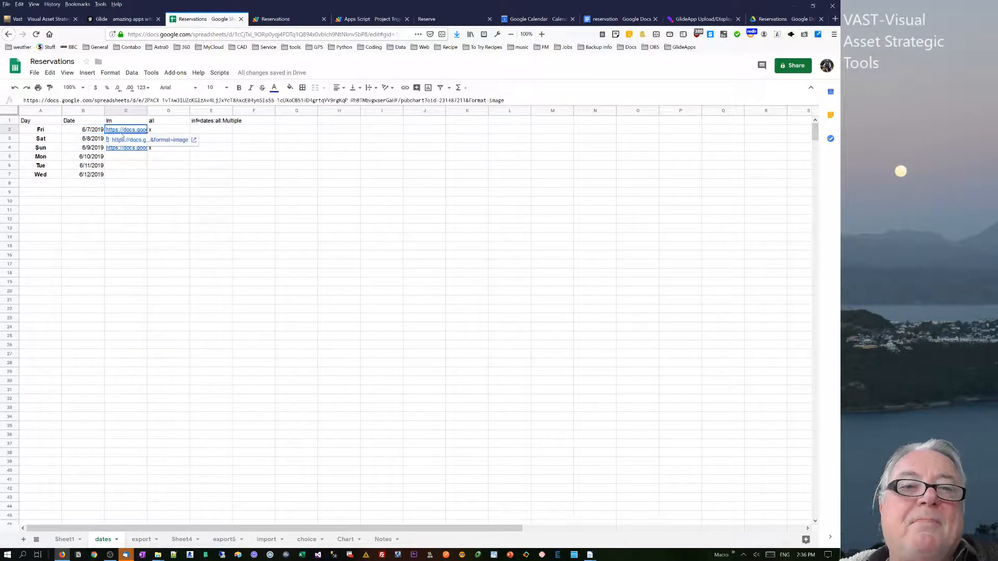
Check the date cell formula above the Friday grid on the Chart sheet, then return to the dates sheet.
{"action": "left_click", "coordinate": [350, 542]}
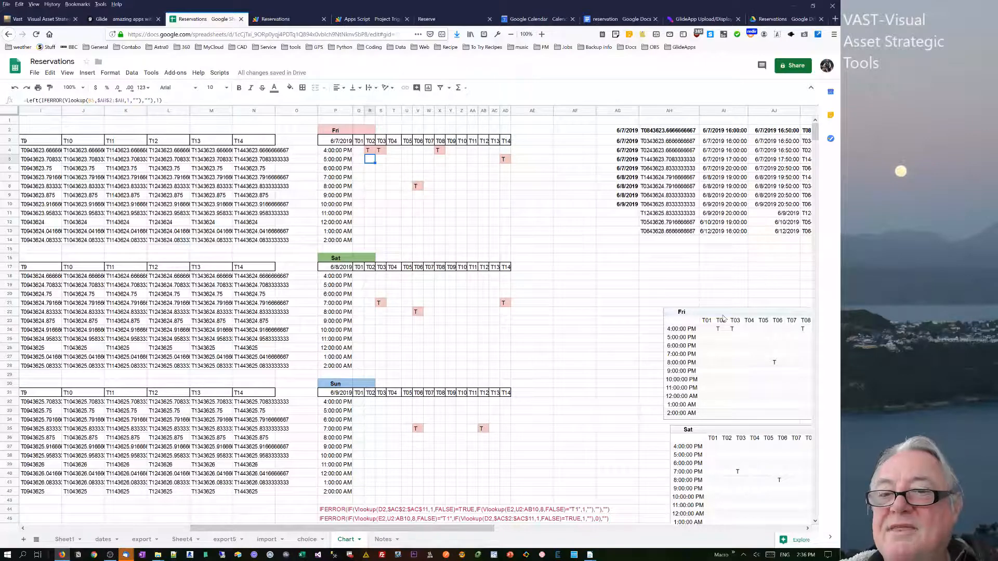
{"action": "key", "text": "Up"}
{"action": "key", "text": "Up"}
{"action": "key", "text": "Left"}
{"action": "key", "text": "Left"}
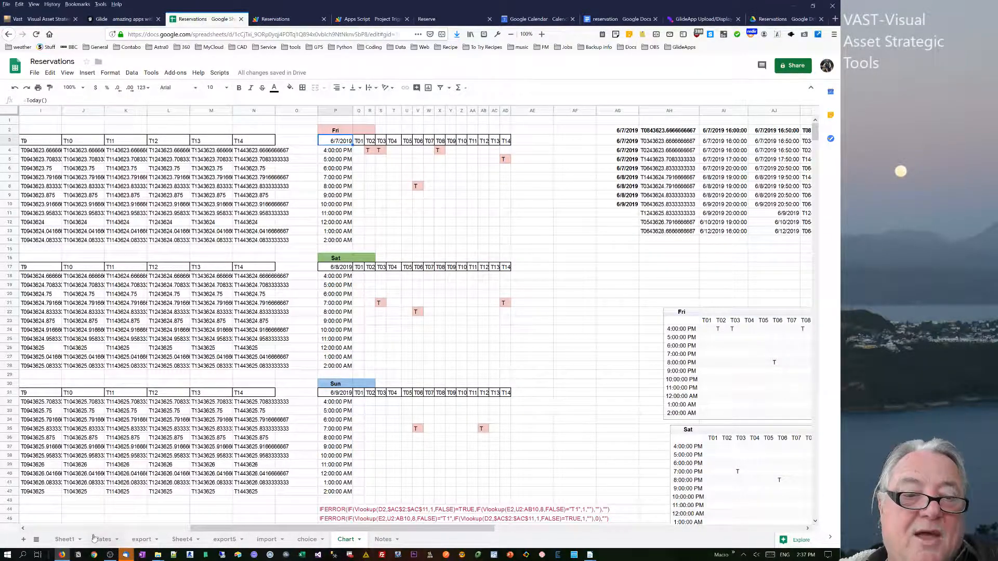
{"action": "left_click", "coordinate": [107, 540]}
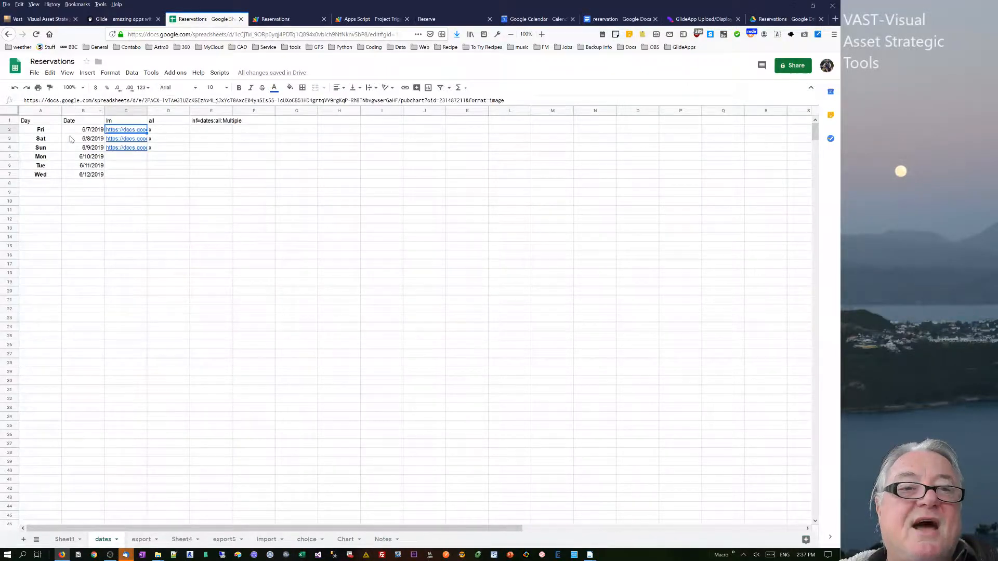
Extend the Date column's today()-based formulas down to row 13.
{"action": "left_click", "coordinate": [85, 131]}
{"action": "key", "text": "Down"}
{"action": "key", "text": "Down"}
{"action": "key", "text": "Down"}
{"action": "key", "text": "Down"}
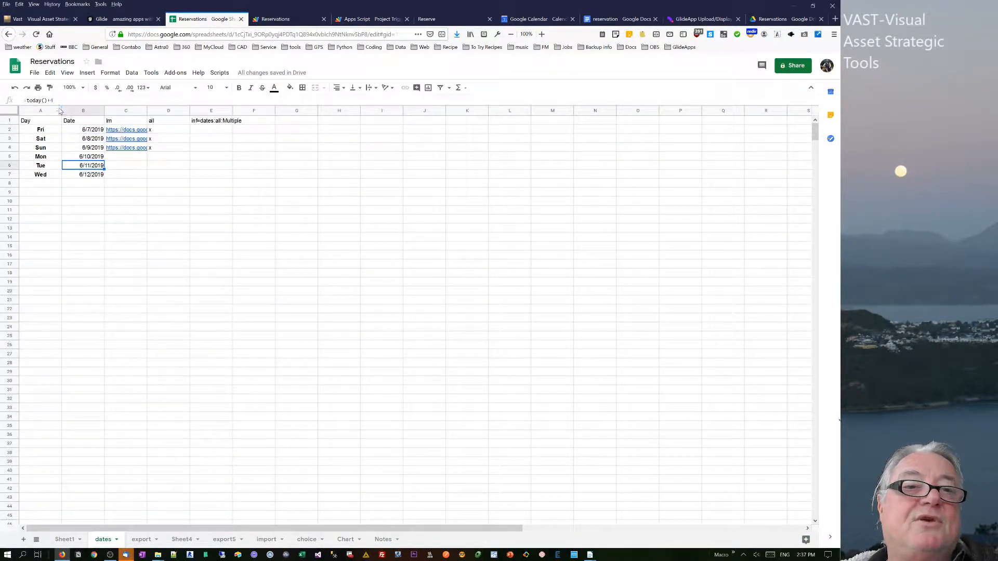
{"action": "key", "text": "Down"}
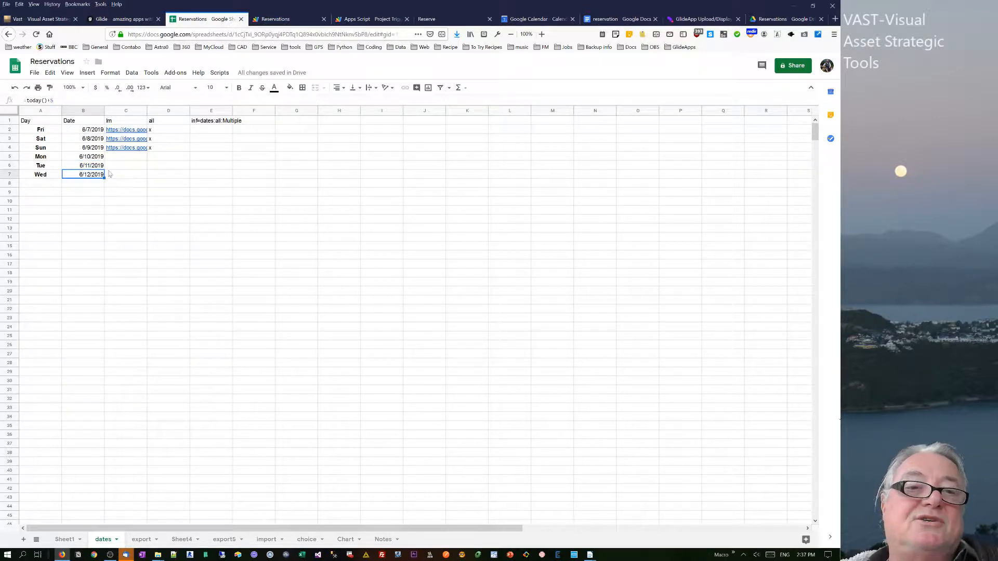
{"action": "left_click_drag", "start_coordinate": [98, 140], "coordinate": [98, 230]}
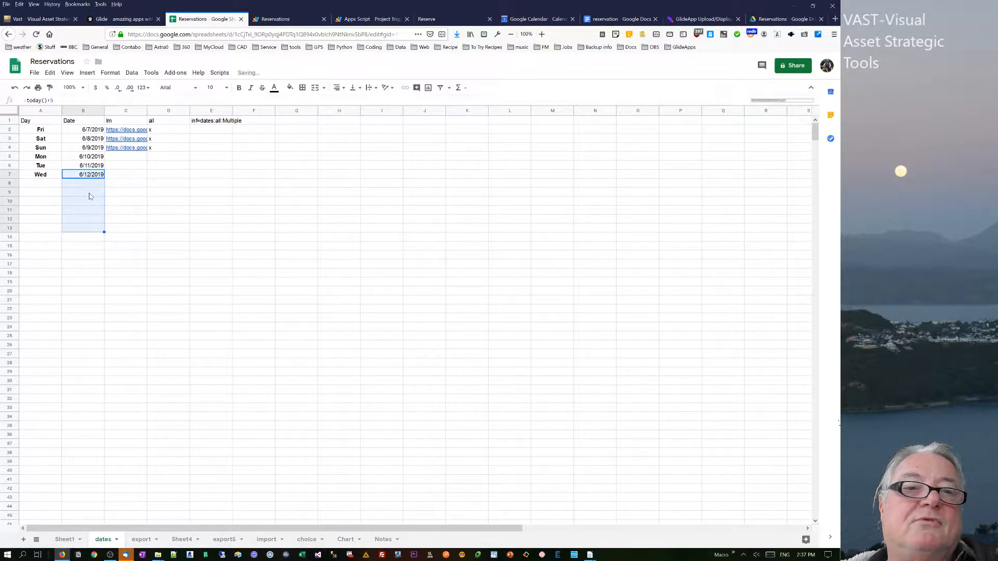
{"action": "left_click", "coordinate": [89, 196]}
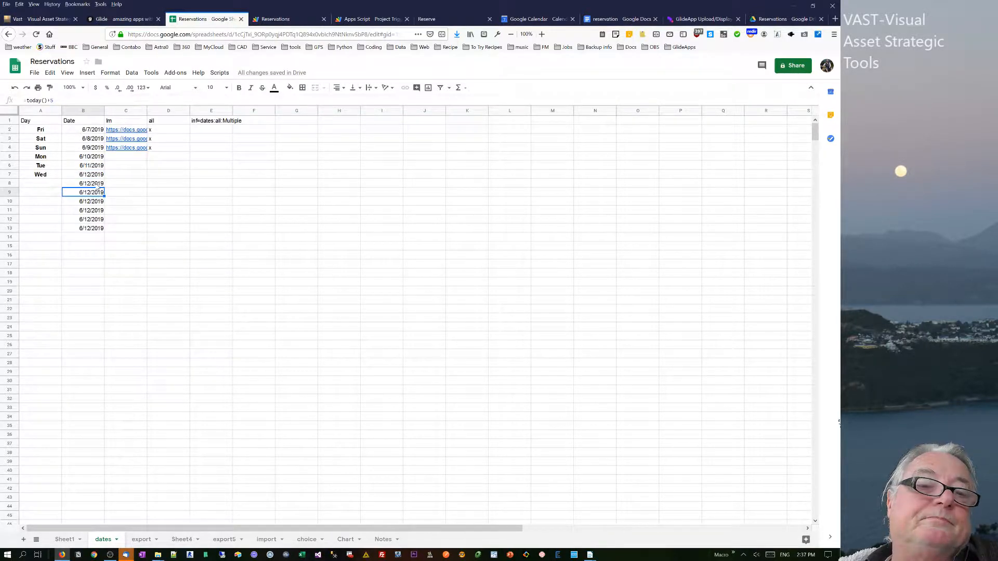
{"action": "left_click", "coordinate": [92, 185]}
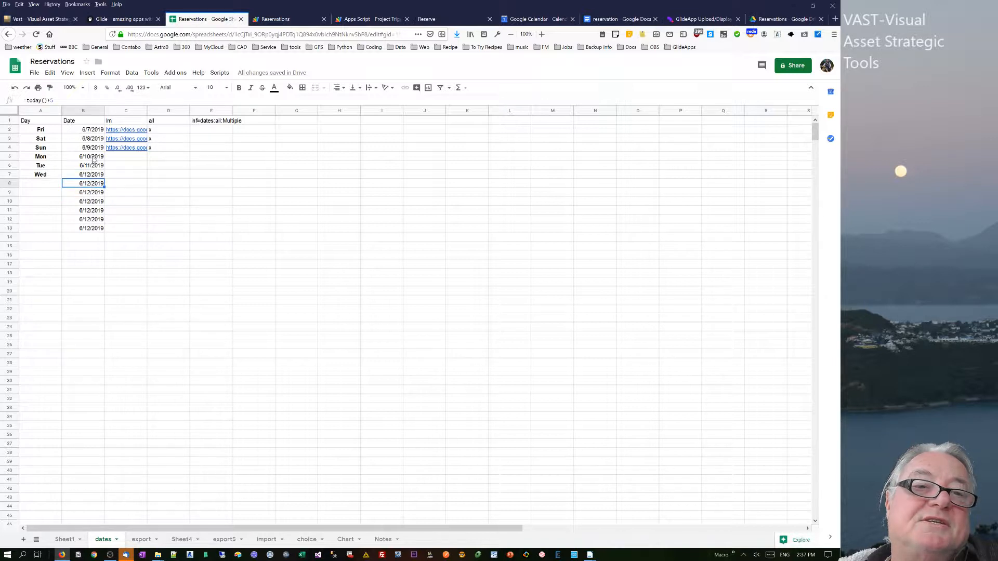
{"action": "left_click_drag", "start_coordinate": [96, 149], "coordinate": [91, 171]}
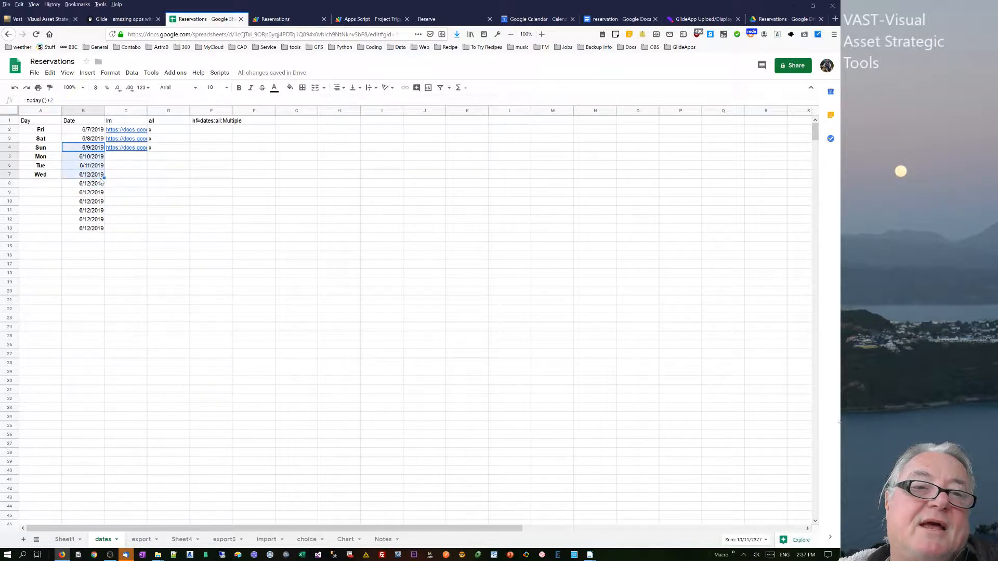
{"action": "key", "text": "ctrl+z"}
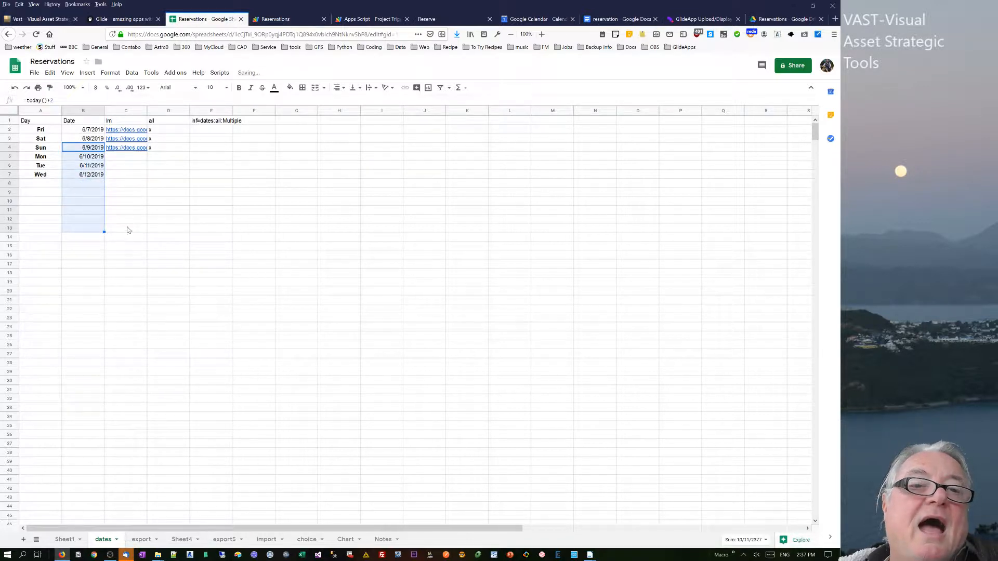
Fill the Day column's CHOOSE weekday formula down from row 7 to row 13.
{"action": "left_click", "coordinate": [47, 177]}
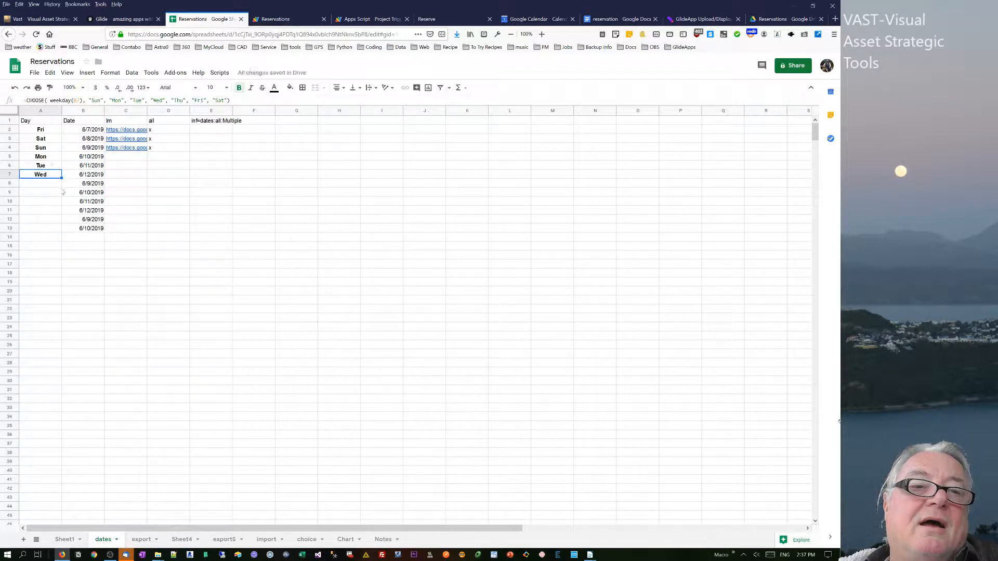
{"action": "left_click_drag", "start_coordinate": [62, 179], "coordinate": [58, 230]}
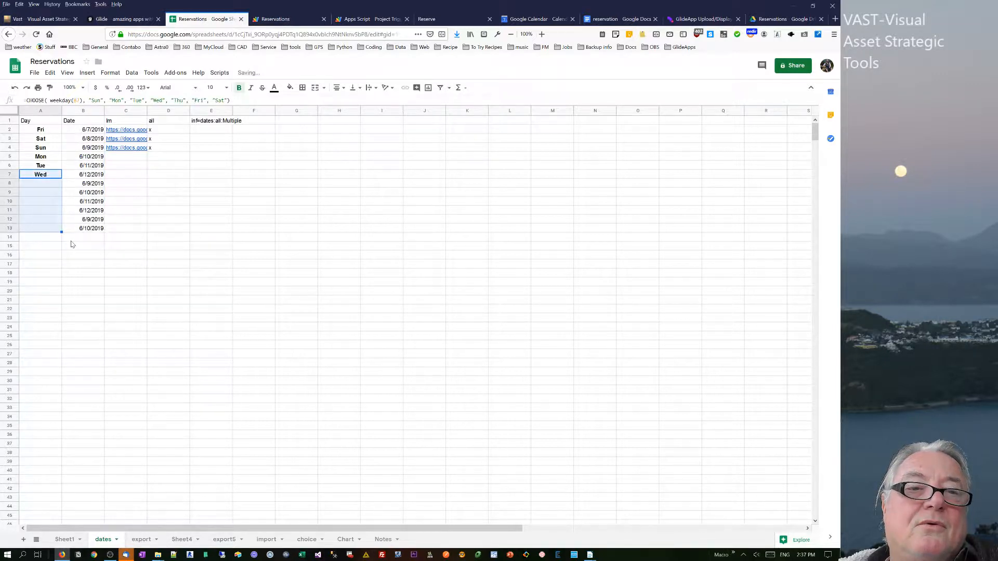
Clear the copied dates from cells B8 to B13.
{"action": "left_click", "coordinate": [96, 188]}
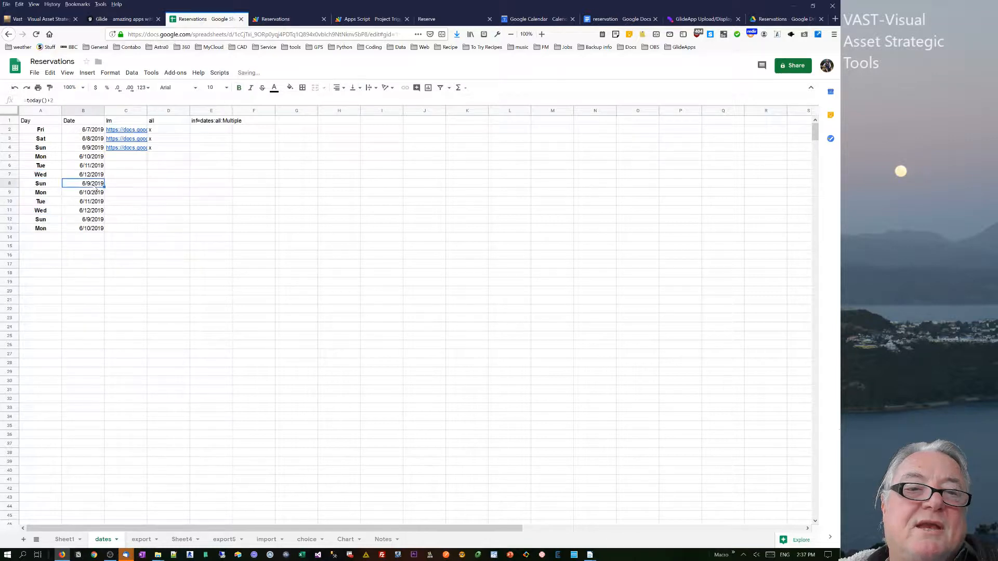
{"action": "left_click", "coordinate": [86, 231]}
{"action": "key", "text": "Delete"}
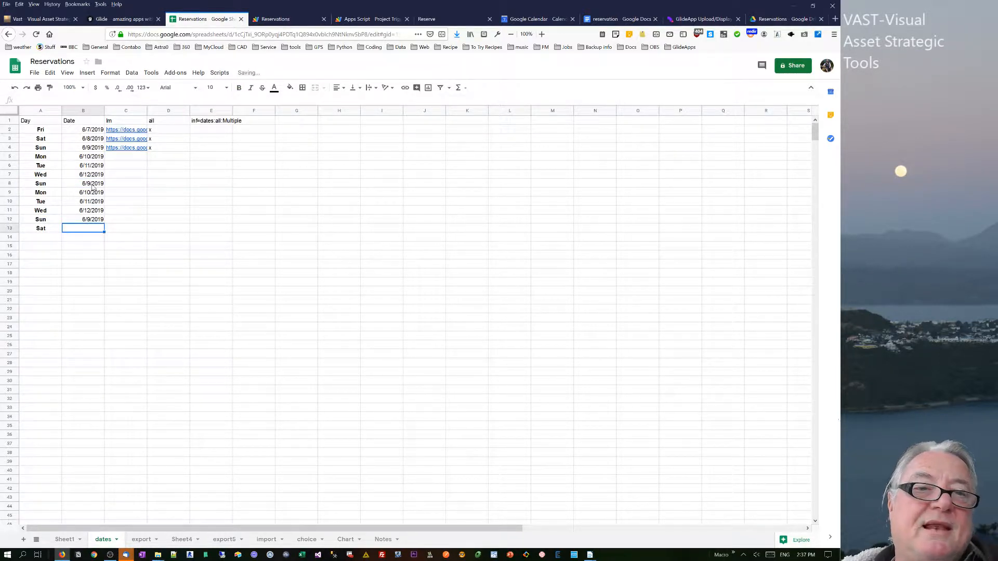
{"action": "left_click_drag", "start_coordinate": [92, 187], "coordinate": [101, 223]}
{"action": "key", "text": "Delete"}
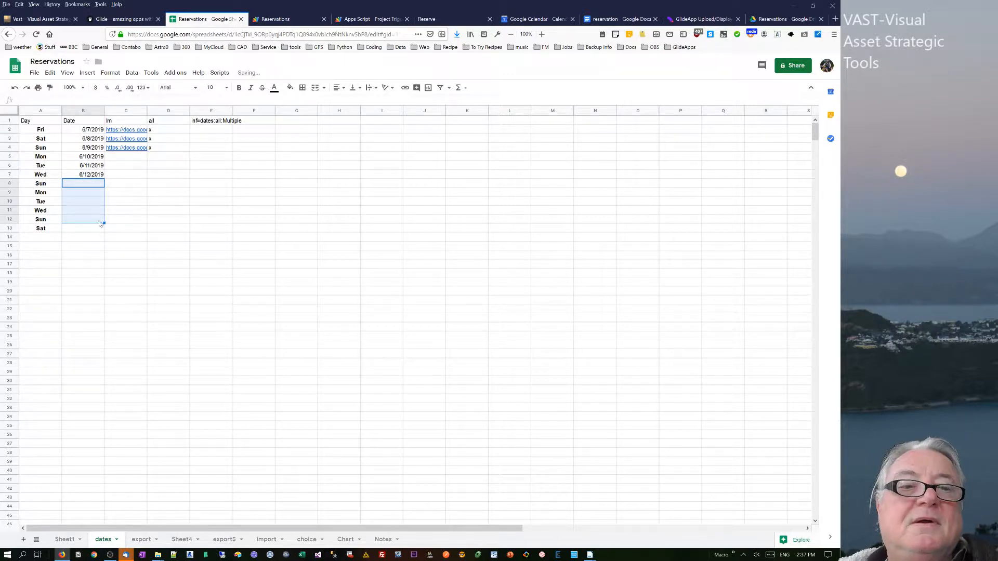
{"action": "left_click", "coordinate": [122, 212]}
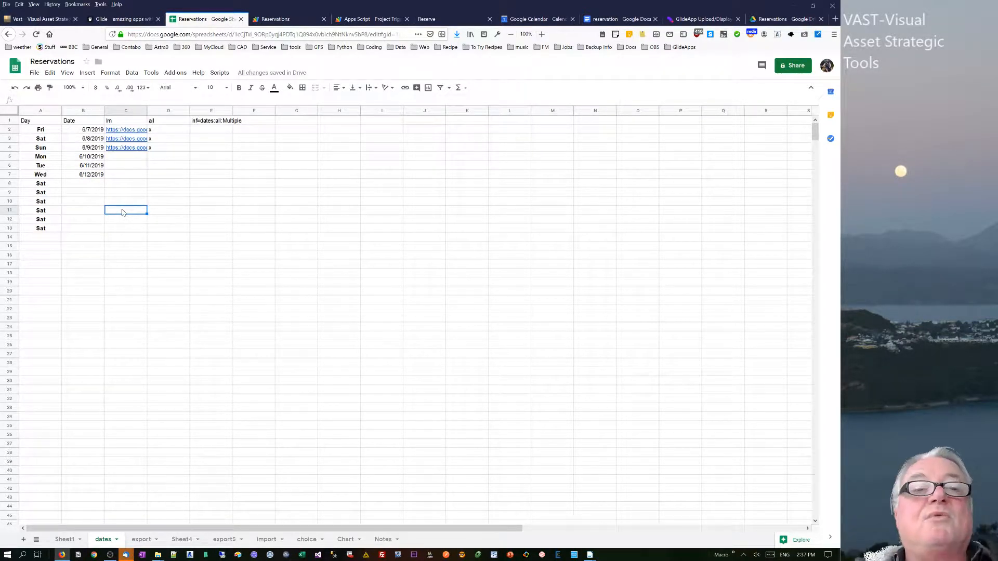
{"action": "left_click", "coordinate": [120, 158]}
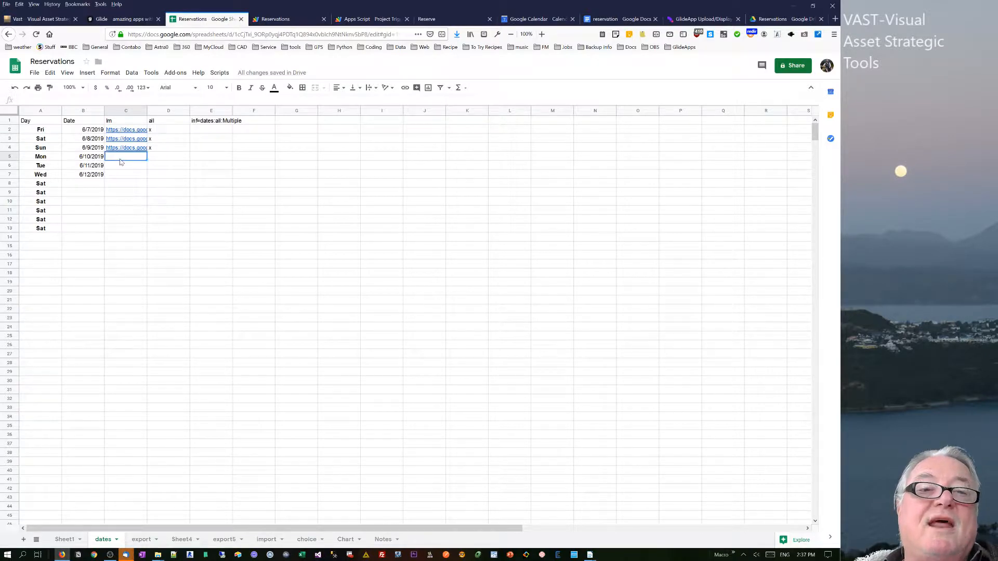
Set cell E2 under the inf=dates:all:Multiple header to reference B2 and fill it down to row 7.
{"action": "left_click", "coordinate": [175, 126]}
{"action": "left_click", "coordinate": [205, 125]}
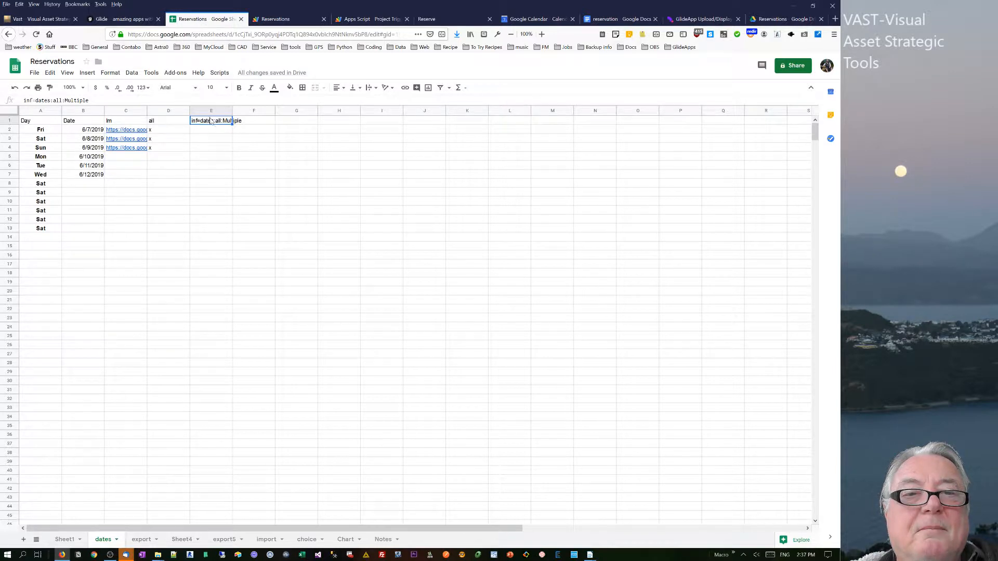
{"action": "left_click", "coordinate": [216, 131]}
{"action": "type", "text": "="}
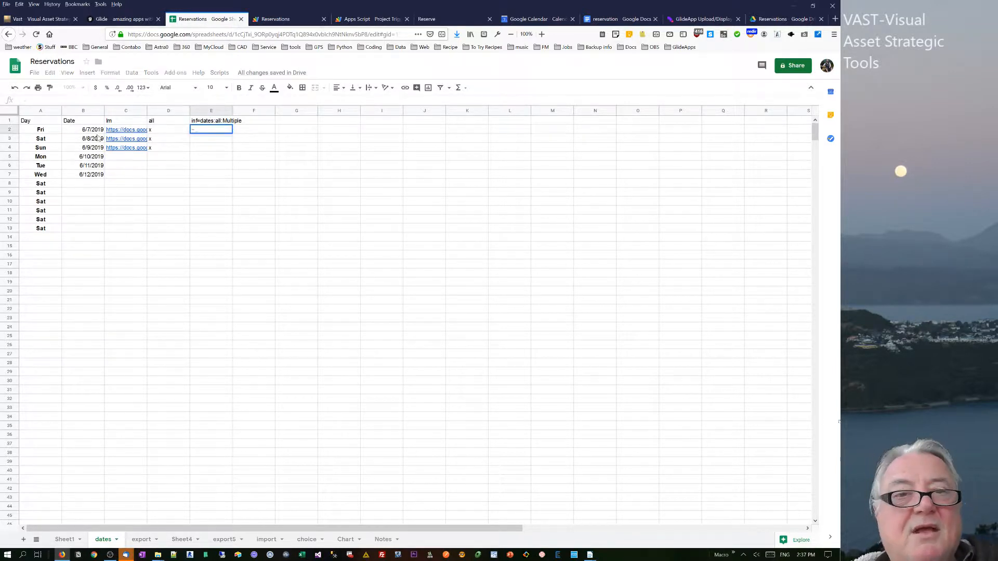
{"action": "left_click", "coordinate": [89, 133]}
{"action": "key", "text": "Return"}
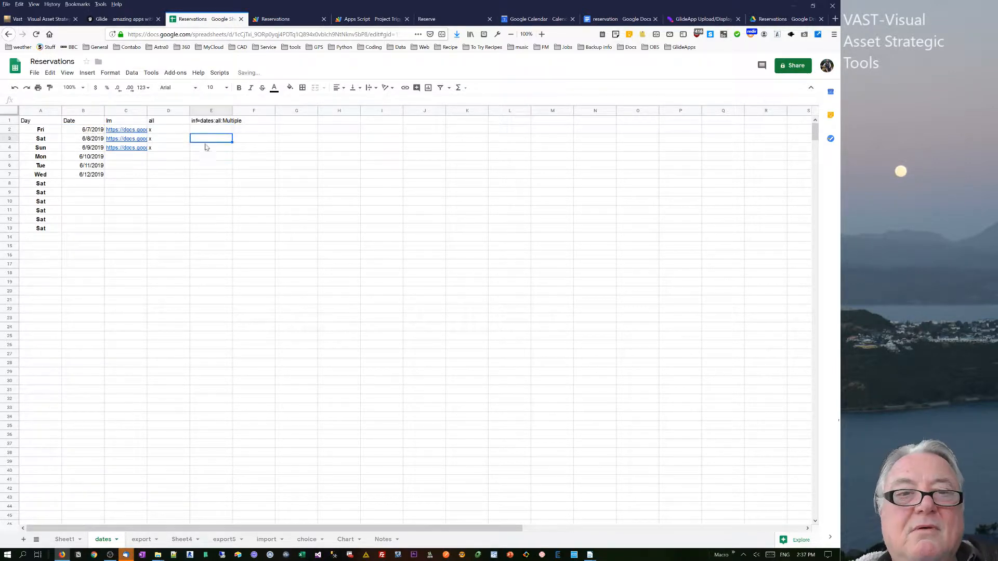
{"action": "left_click", "coordinate": [224, 131]}
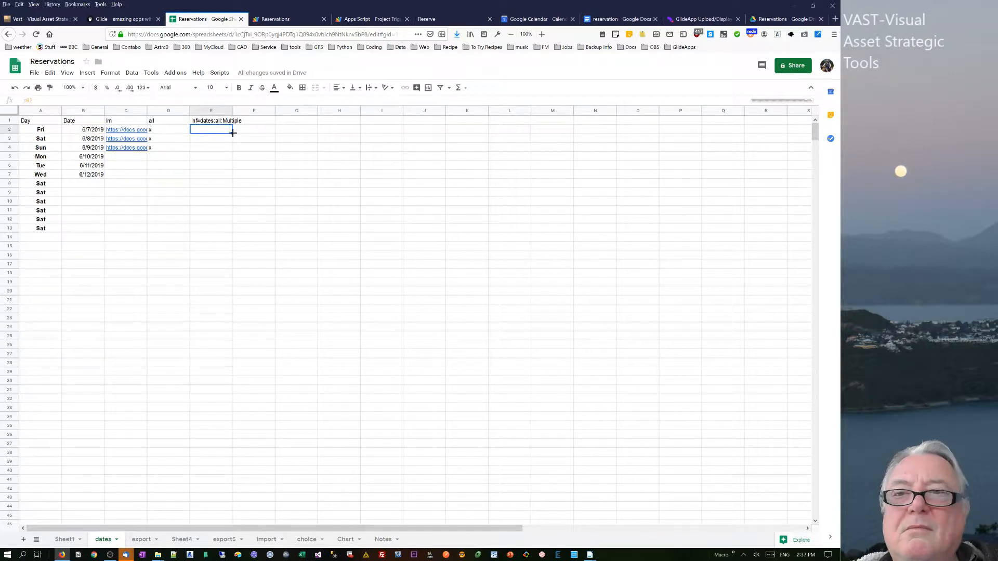
{"action": "left_click_drag", "start_coordinate": [233, 134], "coordinate": [229, 186]}
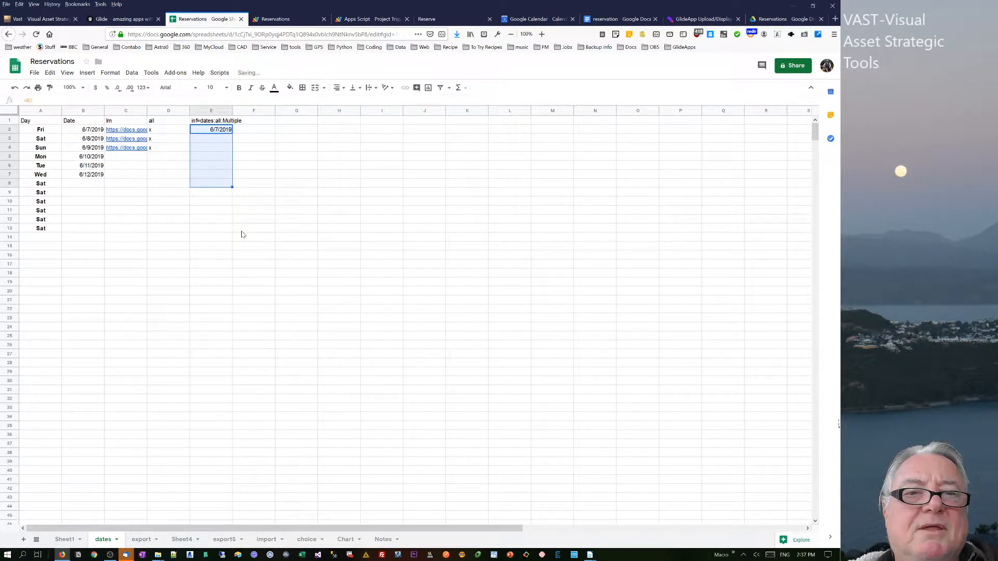
{"action": "left_click", "coordinate": [157, 123]}
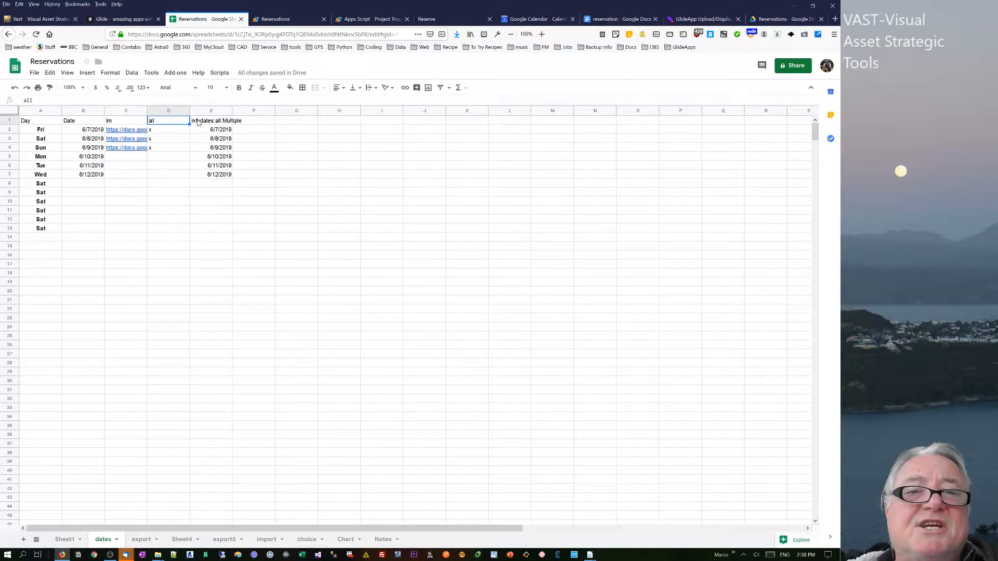
Examine the x markers in the dates sheet's all column and the inf=dates:all:Multiple header and value in Sheet1.
{"action": "left_click", "coordinate": [163, 149]}
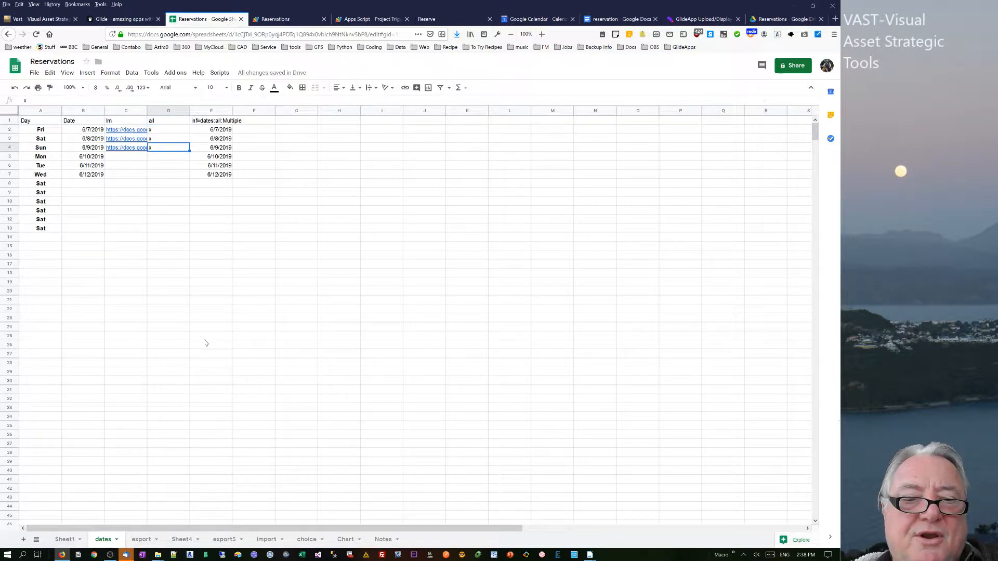
{"action": "left_click", "coordinate": [61, 539]}
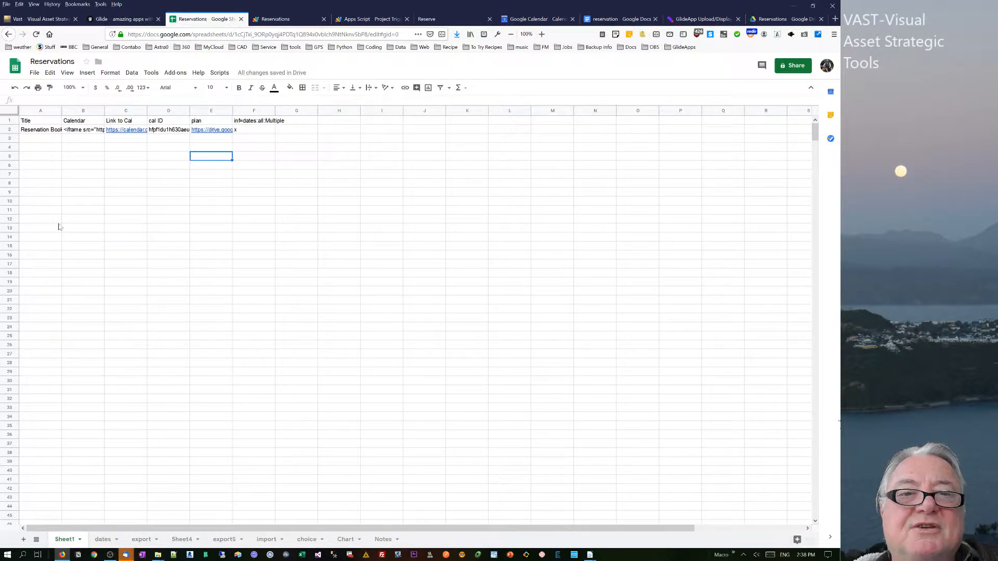
{"action": "left_click", "coordinate": [246, 124]}
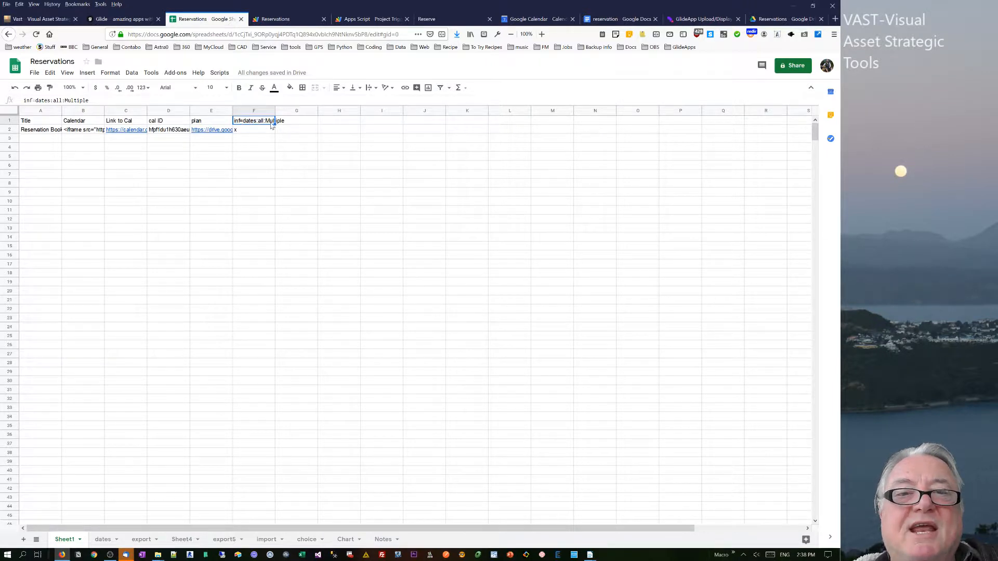
{"action": "left_click", "coordinate": [251, 133]}
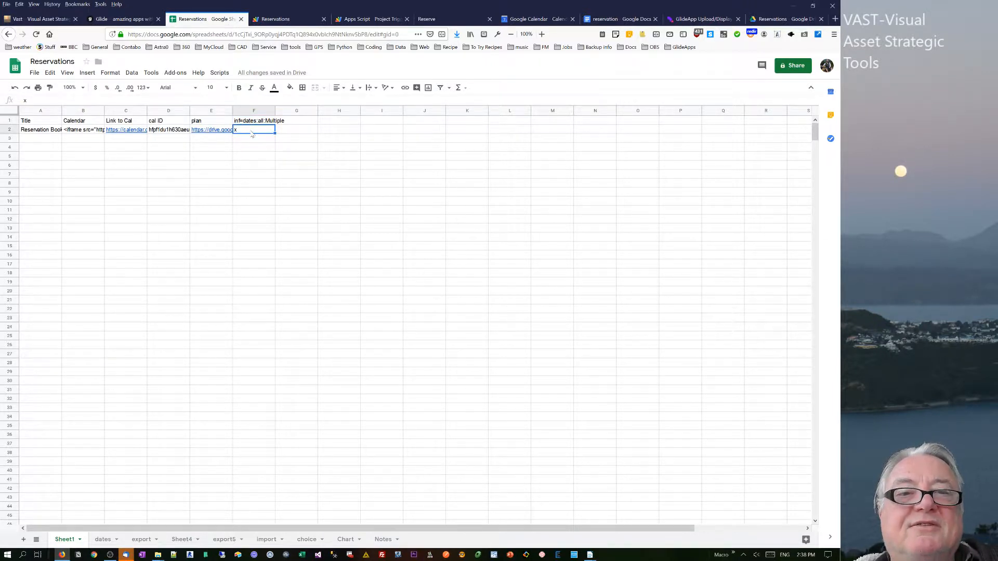
Preview the Glide Reservations screen, open the 6/7/2019 booking's detail view, and go back.
{"action": "left_click", "coordinate": [120, 20]}
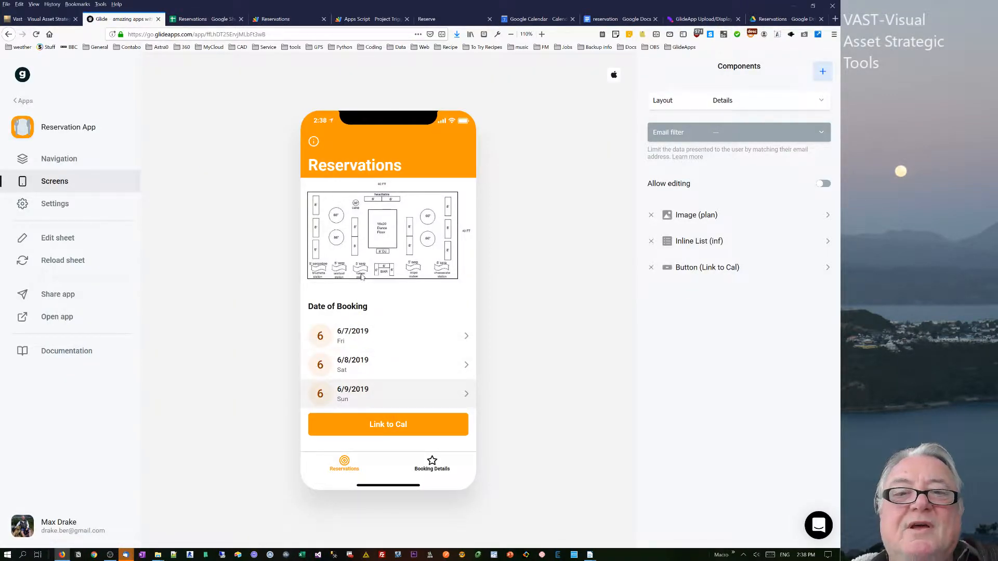
{"action": "left_click", "coordinate": [205, 21]}
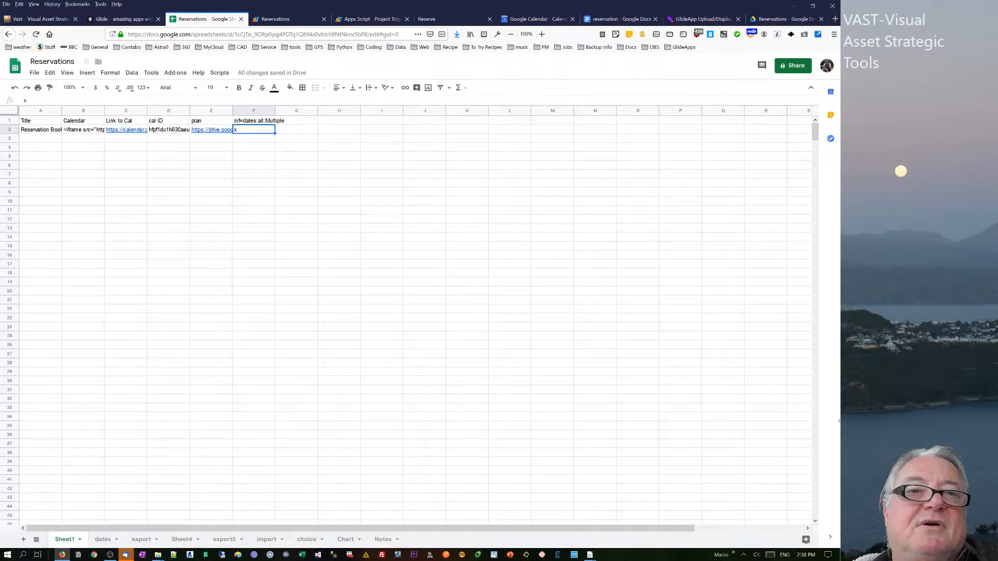
{"action": "left_click", "coordinate": [206, 123]}
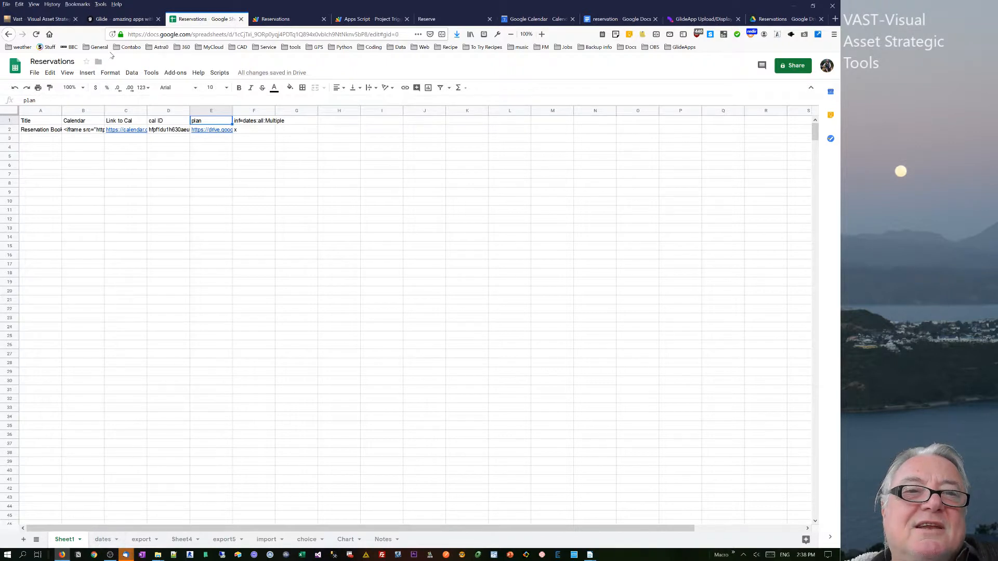
{"action": "left_click", "coordinate": [122, 19]}
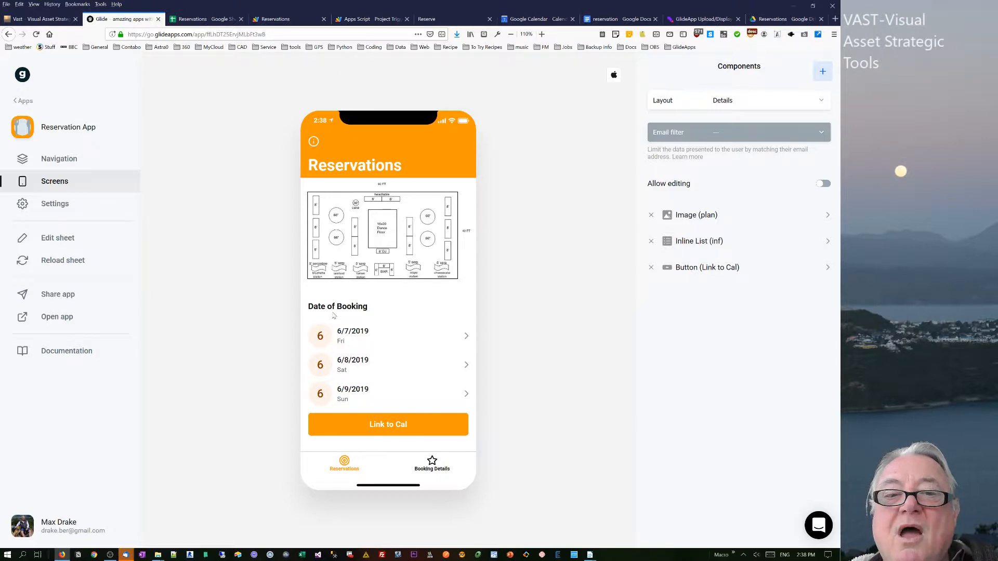
{"action": "left_click", "coordinate": [357, 339]}
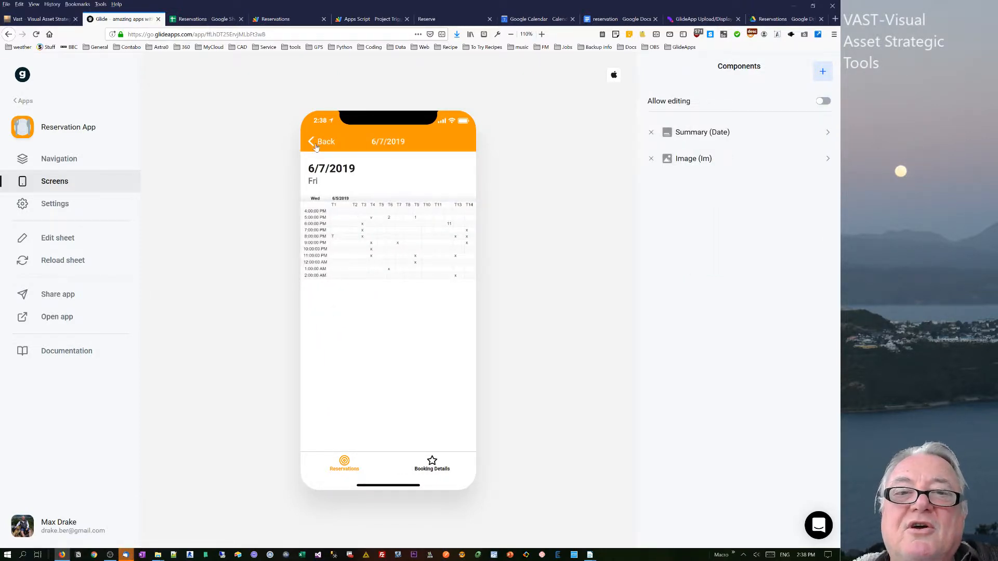
{"action": "left_click", "coordinate": [313, 145]}
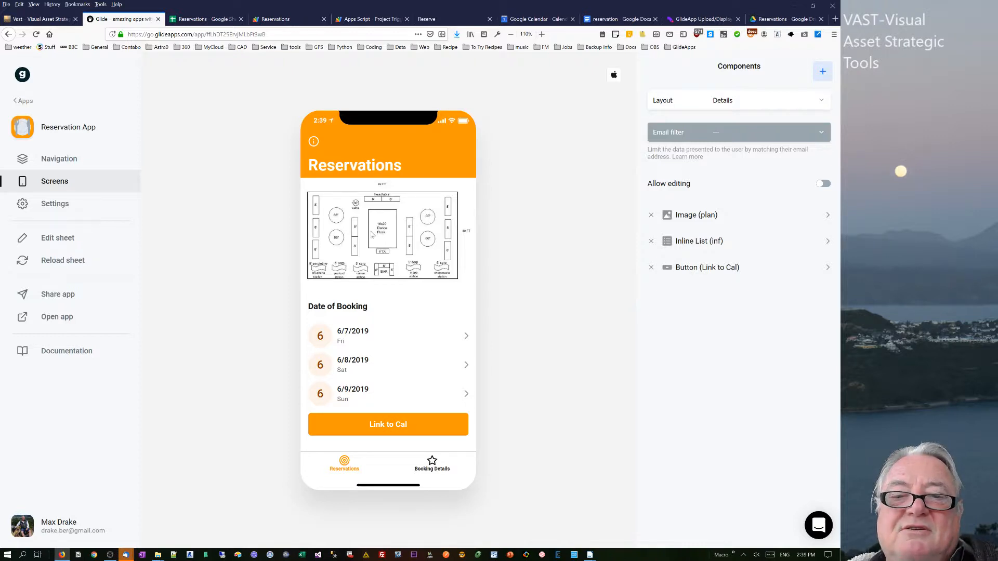
Open the linked reservation calendar from the Link to Cal button and switch it to week view.
{"action": "left_click", "coordinate": [381, 430]}
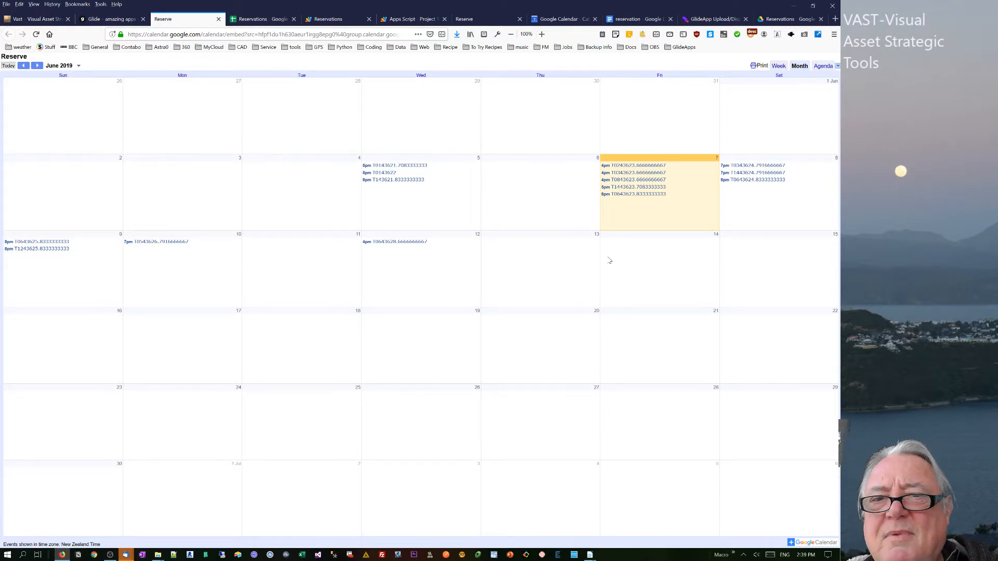
{"action": "left_click", "coordinate": [775, 66]}
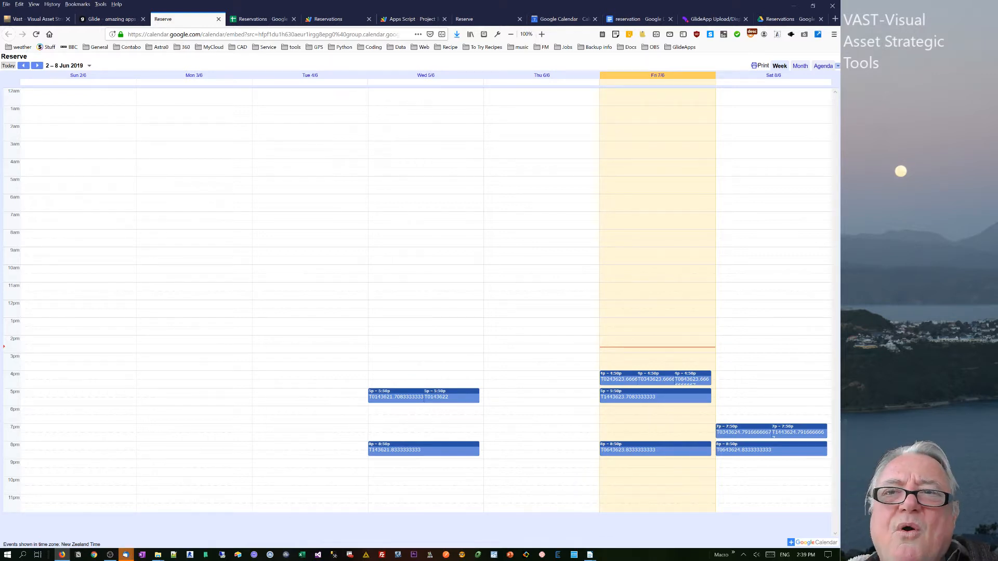
{"action": "left_click", "coordinate": [126, 17]}
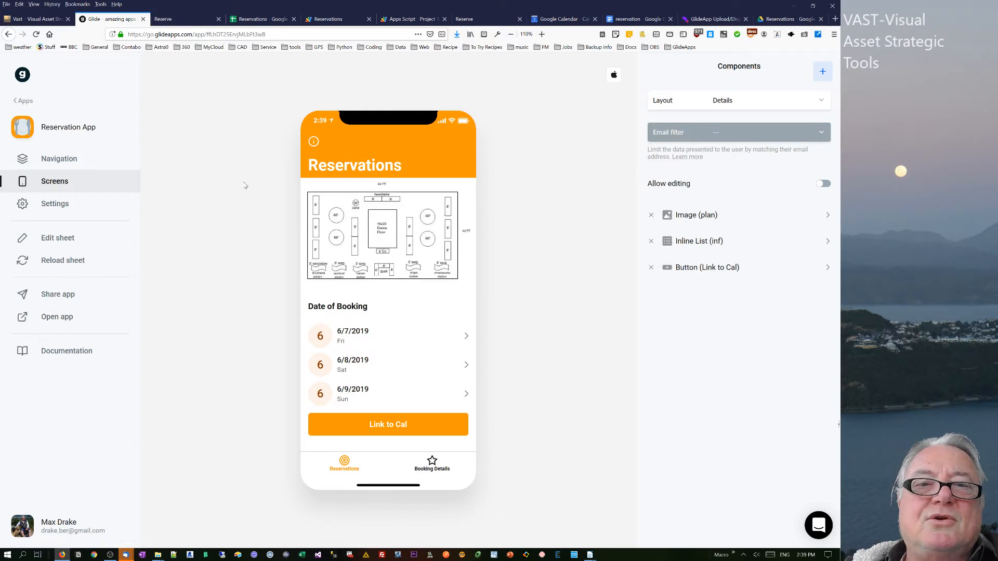
{"action": "left_click", "coordinate": [187, 19]}
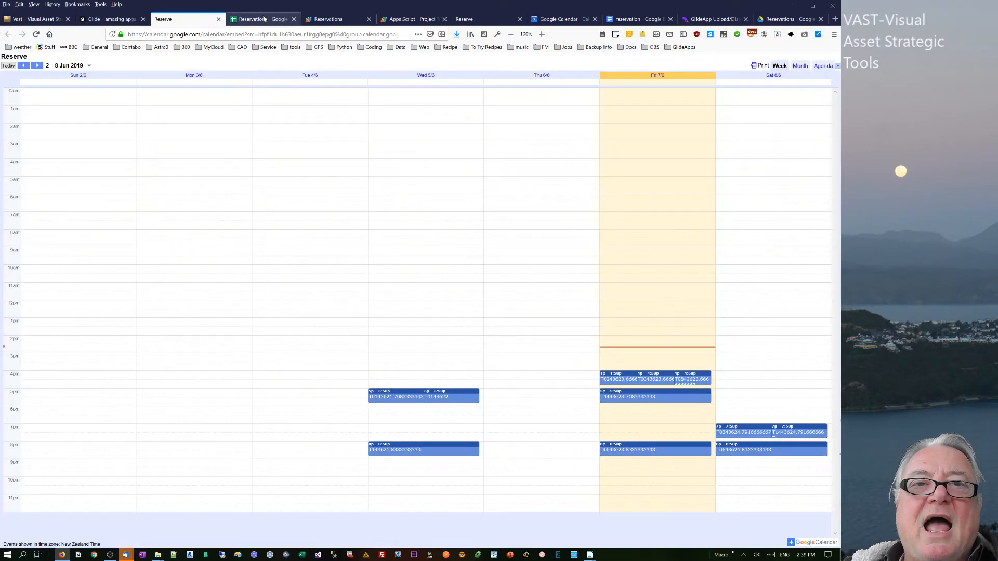
Return to Sheet1 and inspect the inf column header and its x value.
{"action": "left_click", "coordinate": [264, 18]}
{"action": "left_click", "coordinate": [255, 122]}
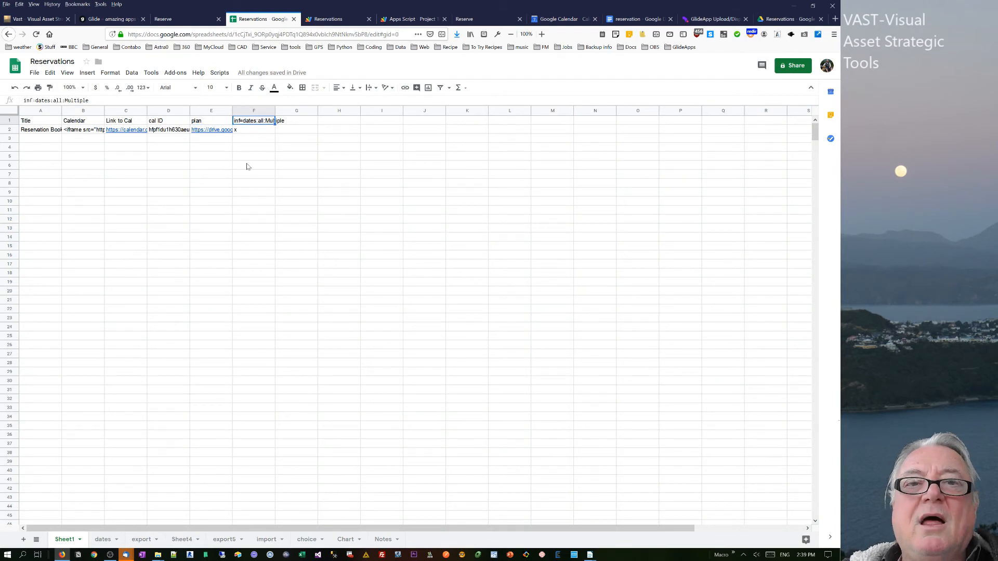
{"action": "left_click", "coordinate": [252, 132]}
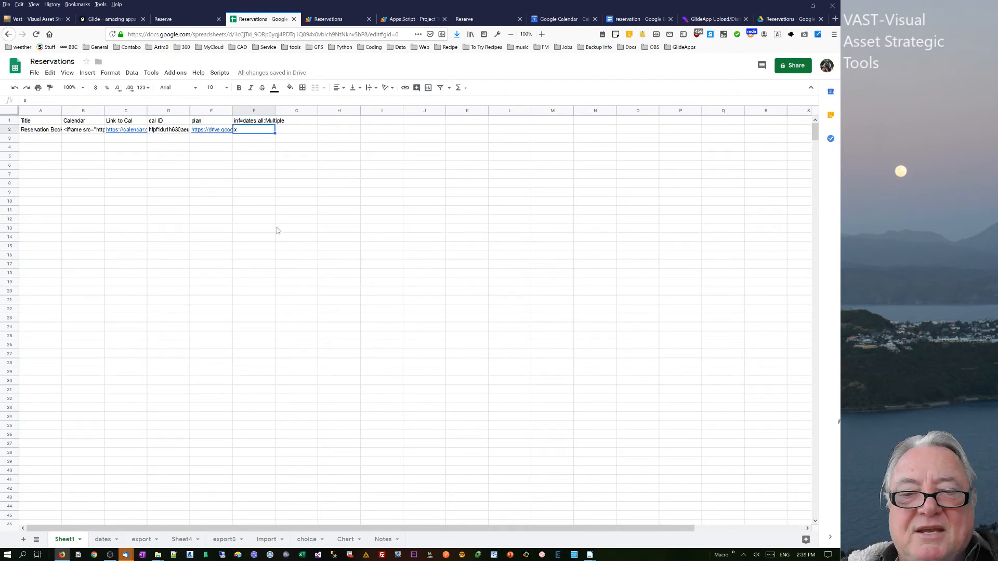